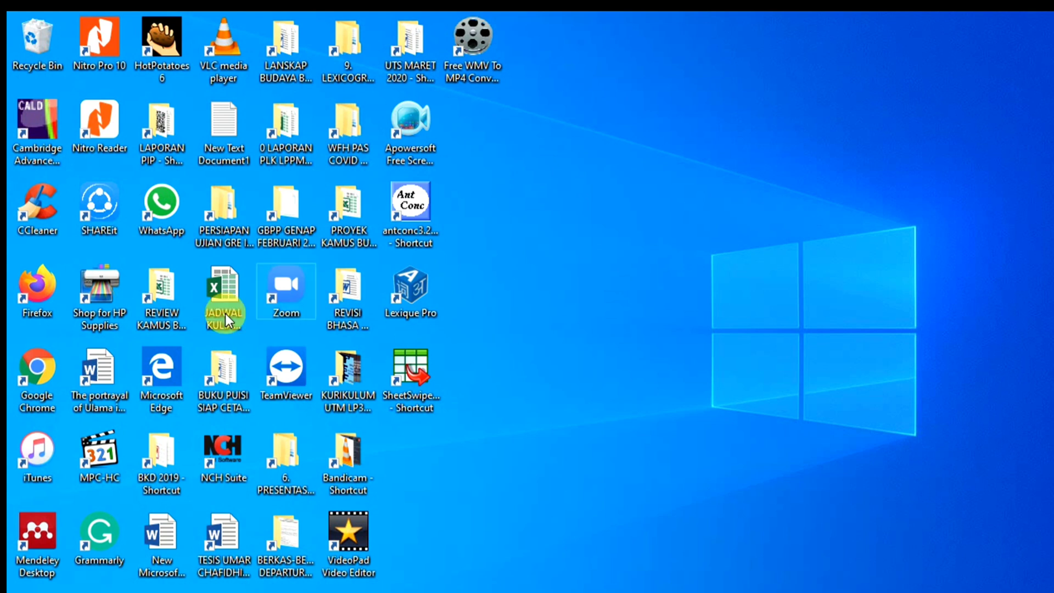
- Launch Firefox and go to the Google home page
double_click(44, 299)
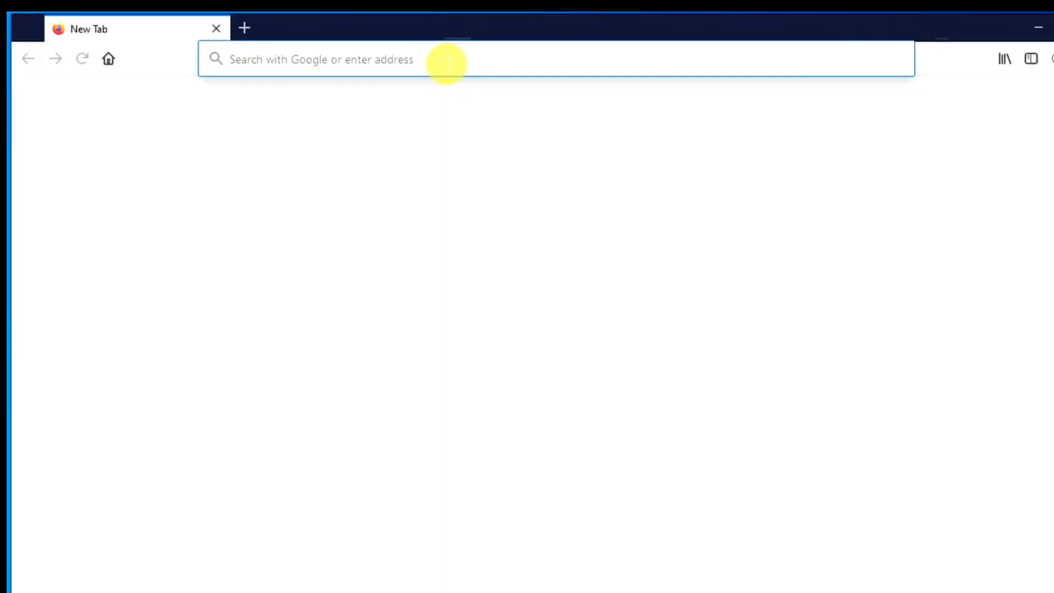
text(google.com/)
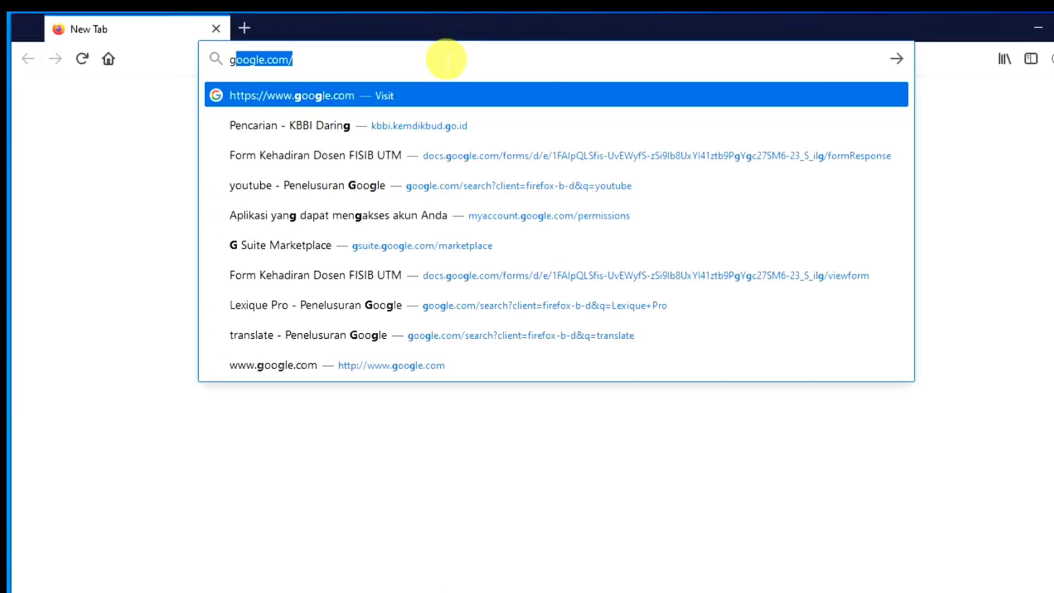
key(Return)
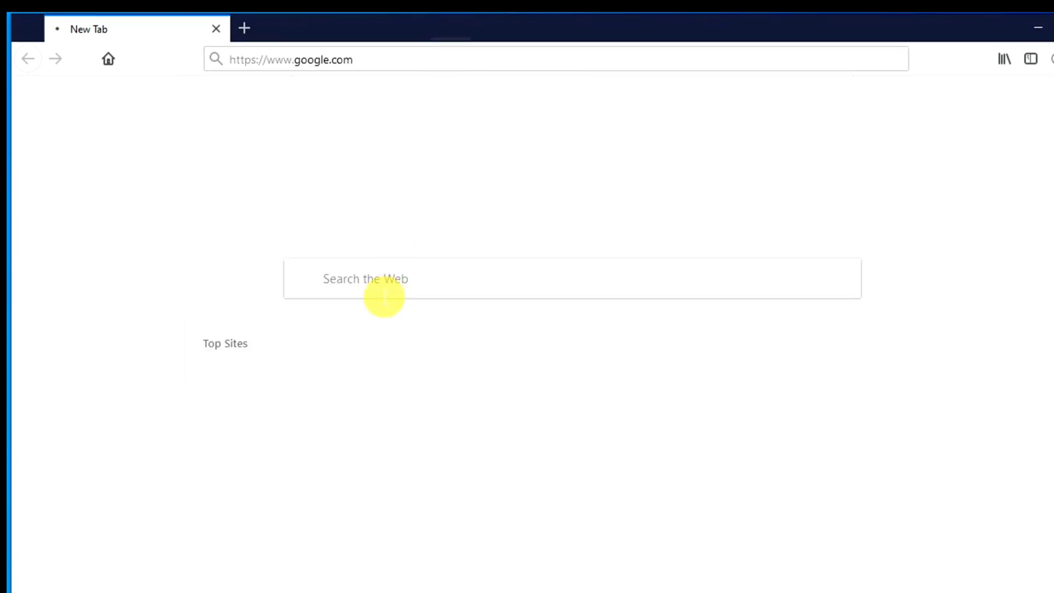
- Search Google for 'lexique pro' and scroll through the results
click(375, 289)
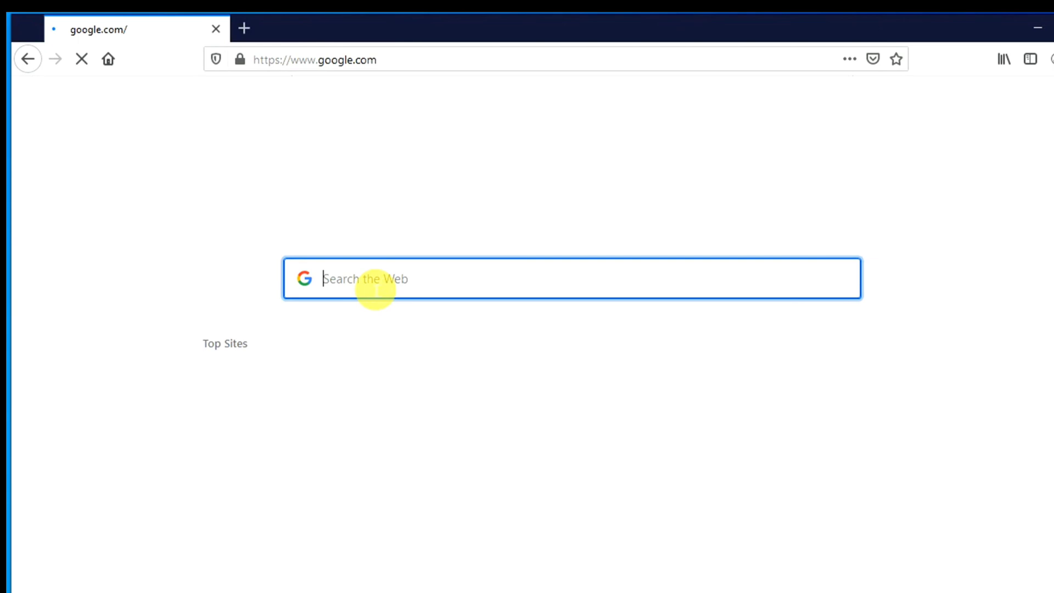
text(lexi)
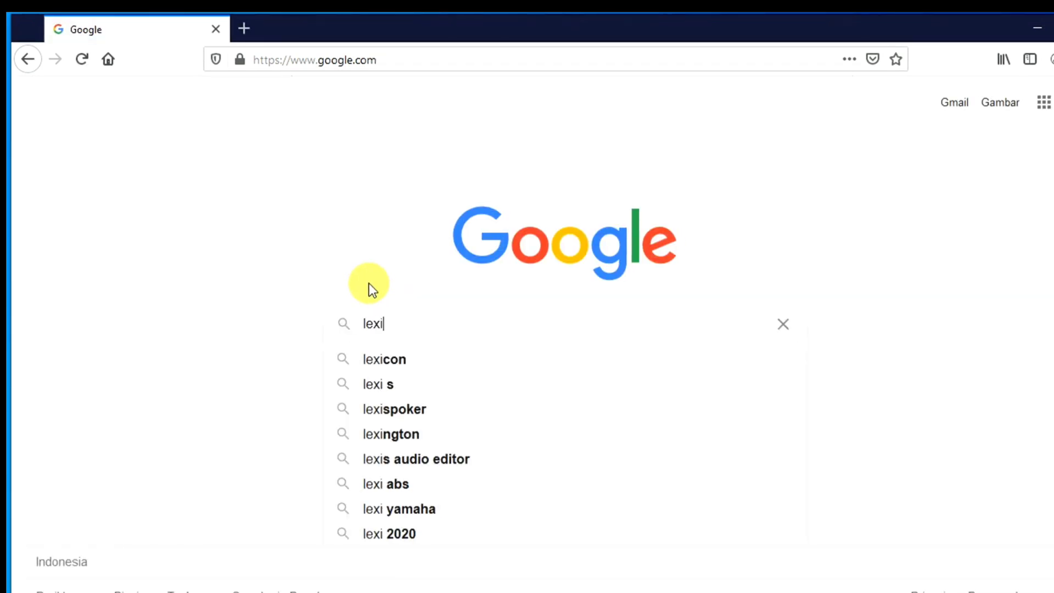
text(que)
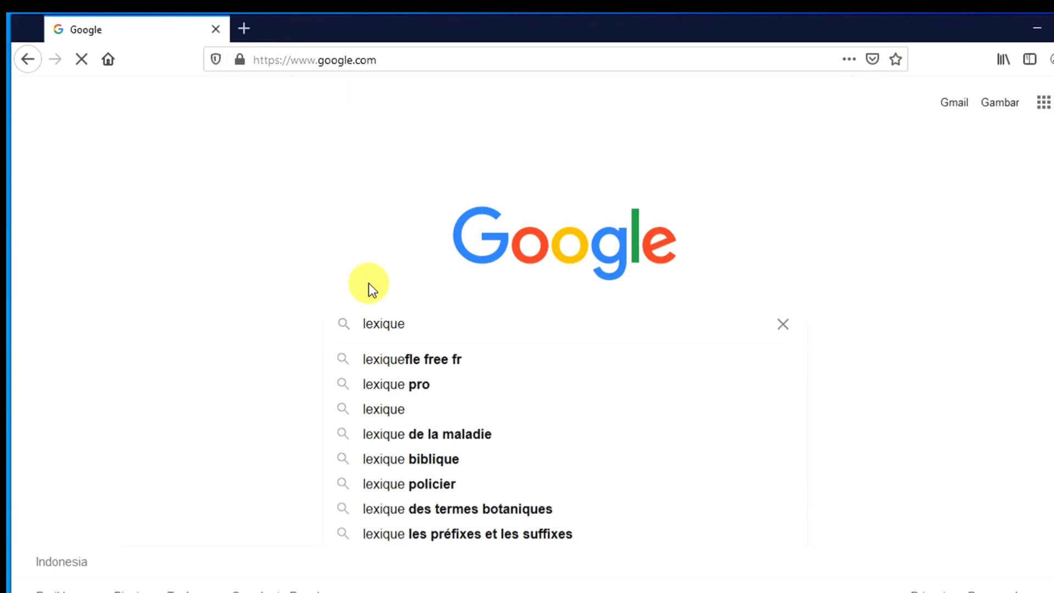
click(421, 389)
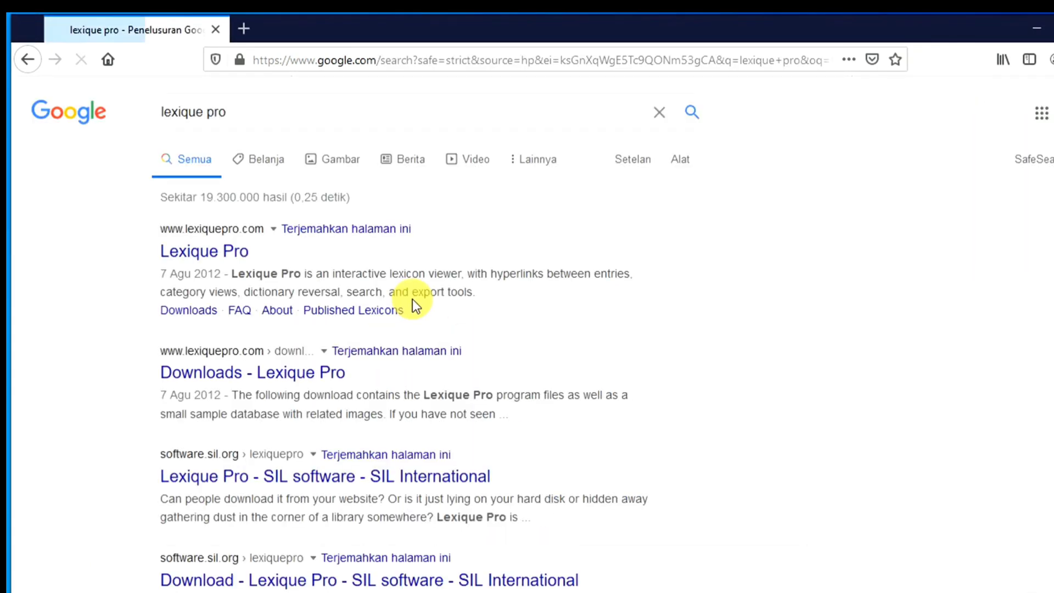
scroll(430, 358, down, 4)
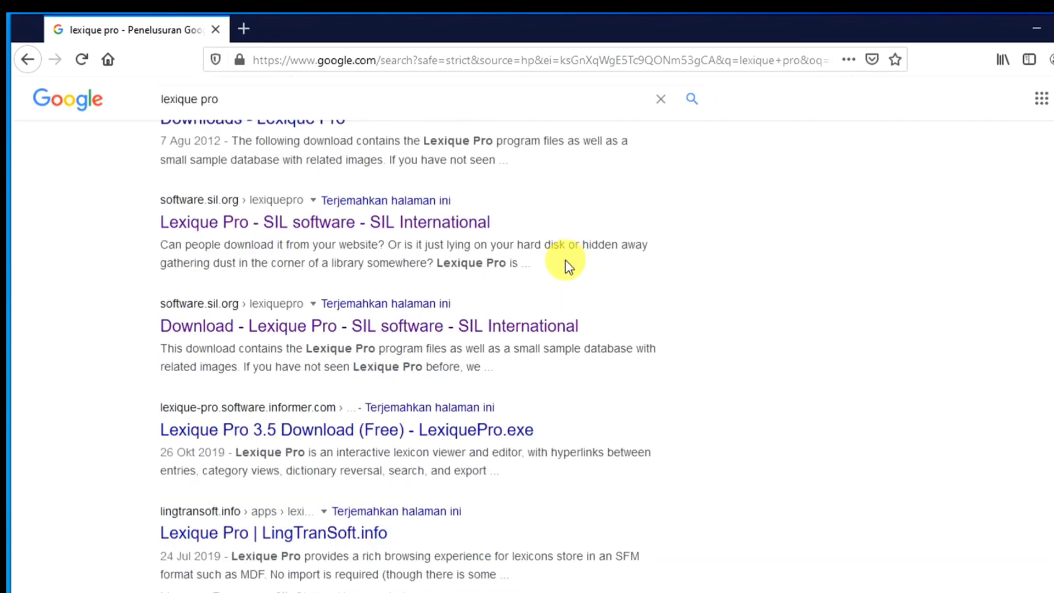
scroll(566, 262, up, 5)
scroll(467, 269, down, 1)
scroll(478, 275, down, 5)
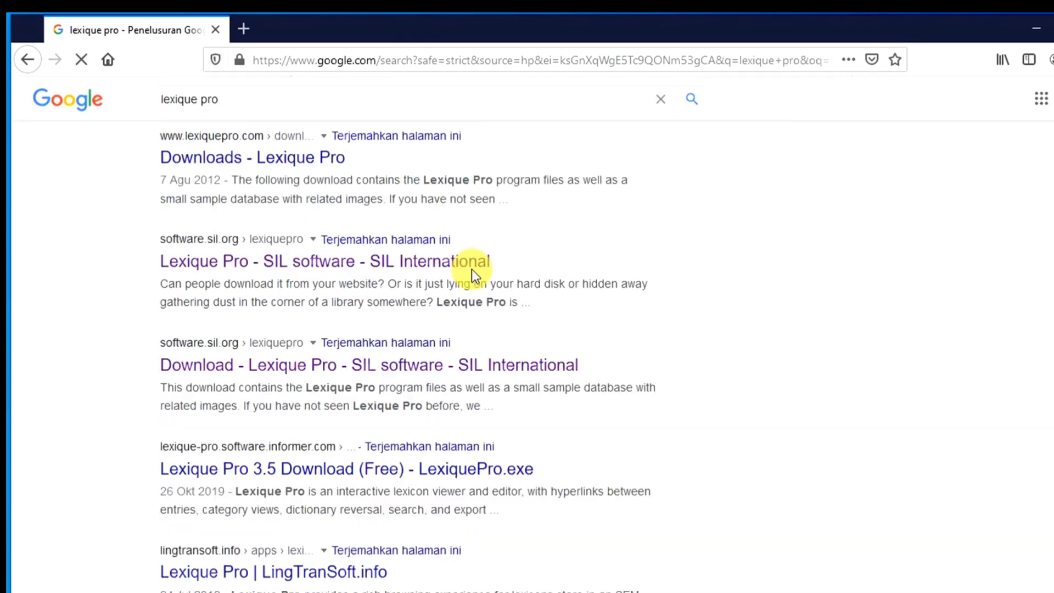
scroll(605, 273, up, 4)
scroll(604, 273, up, 2)
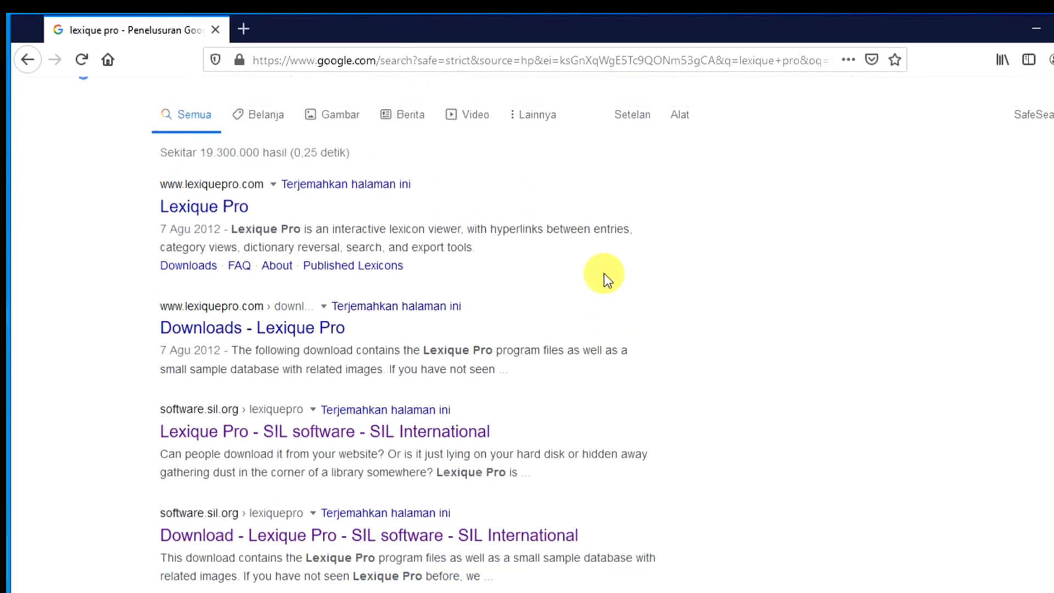
scroll(631, 294, down, 3)
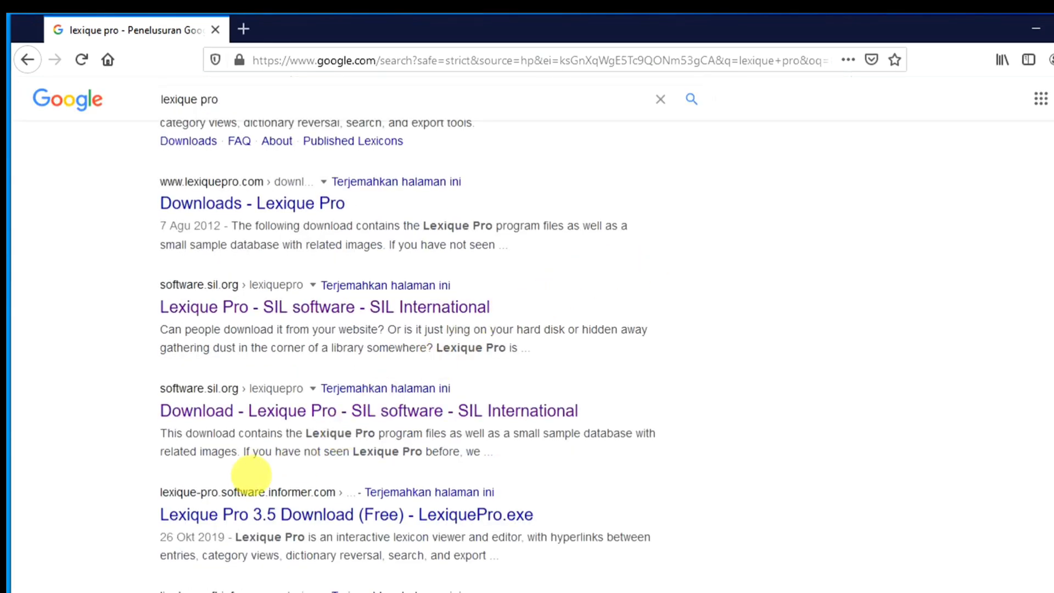
scroll(466, 337, up, 3)
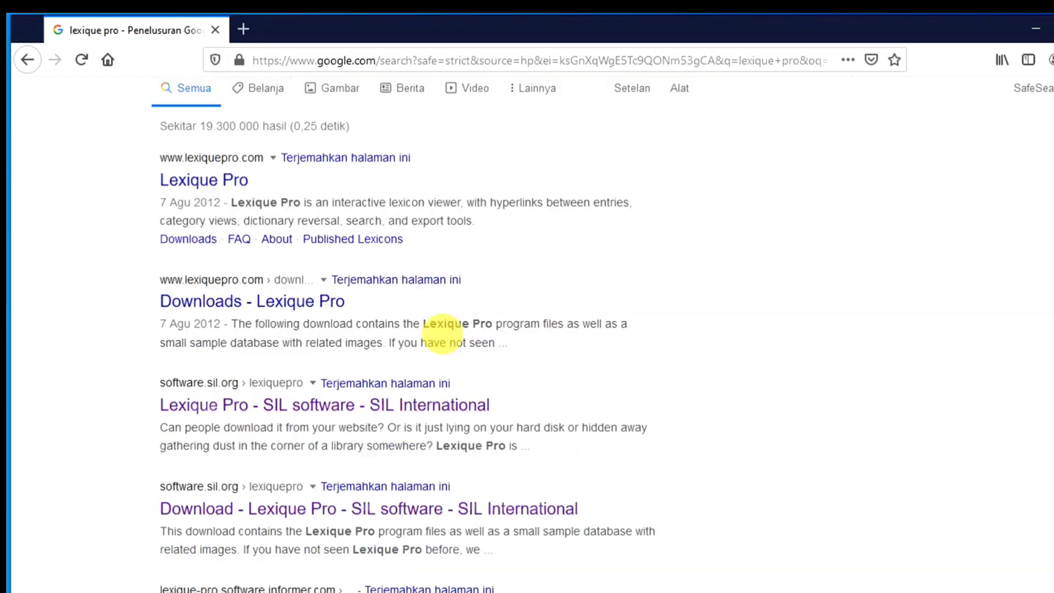
scroll(411, 360, down, 3)
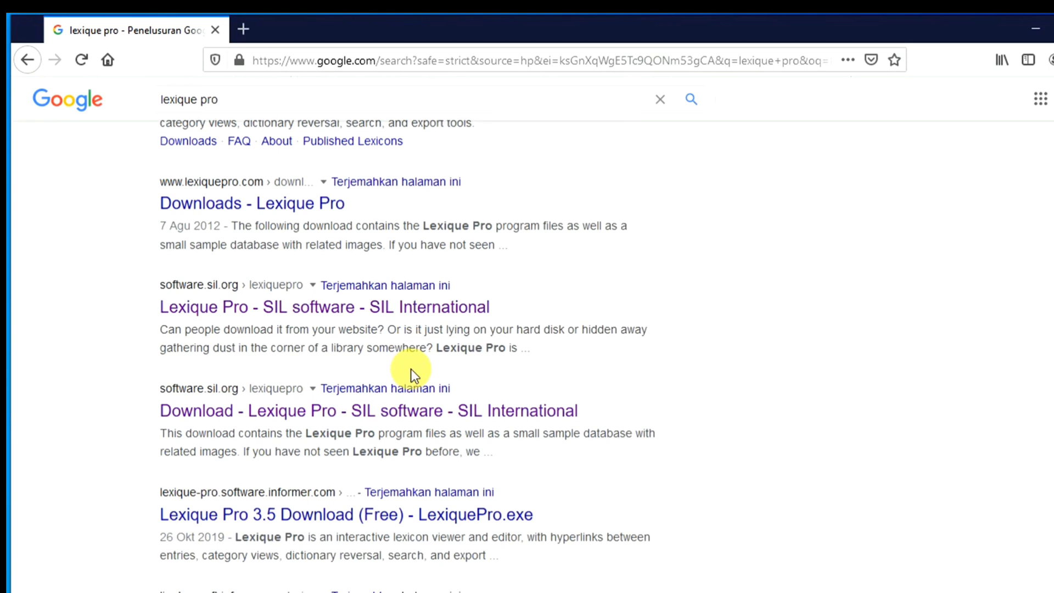
- Open the 'Download - Lexique Pro - SIL software' result and look over the page
click(493, 419)
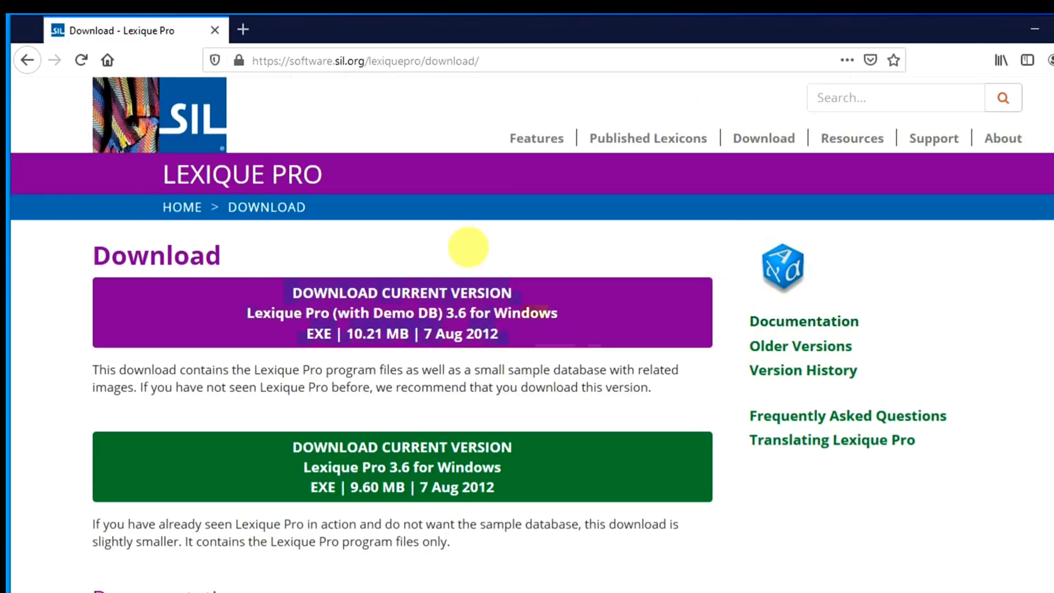
scroll(684, 373, down, 3)
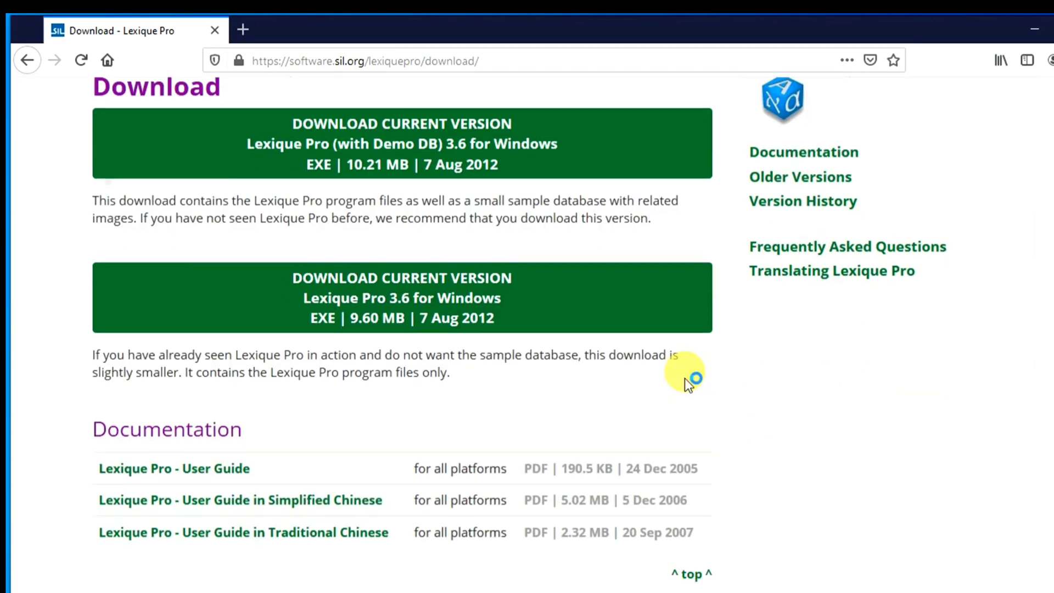
scroll(684, 371, down, 9)
scroll(684, 369, up, 5)
click(685, 368)
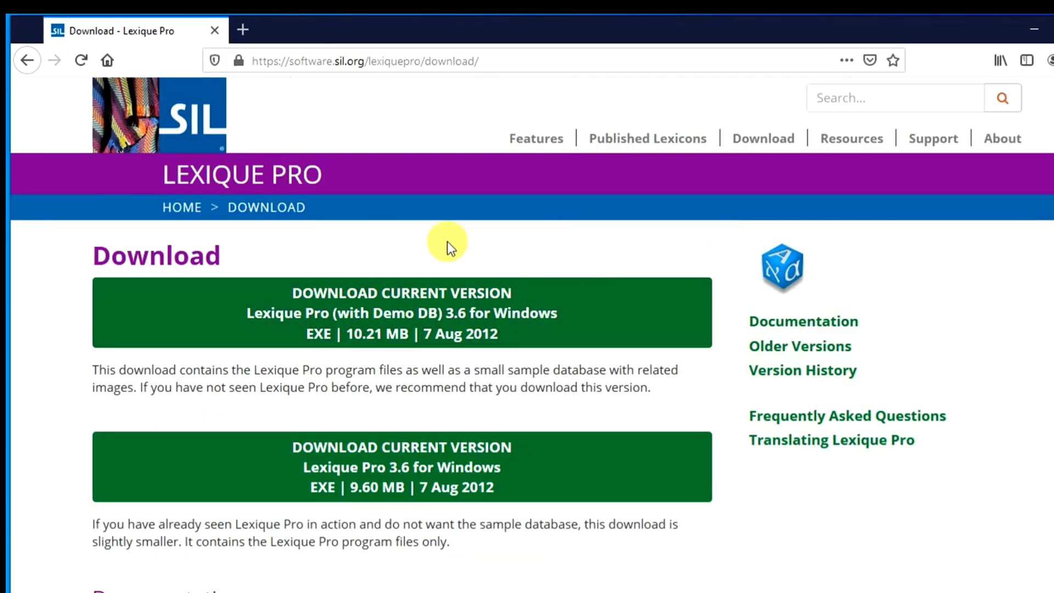
click(336, 317)
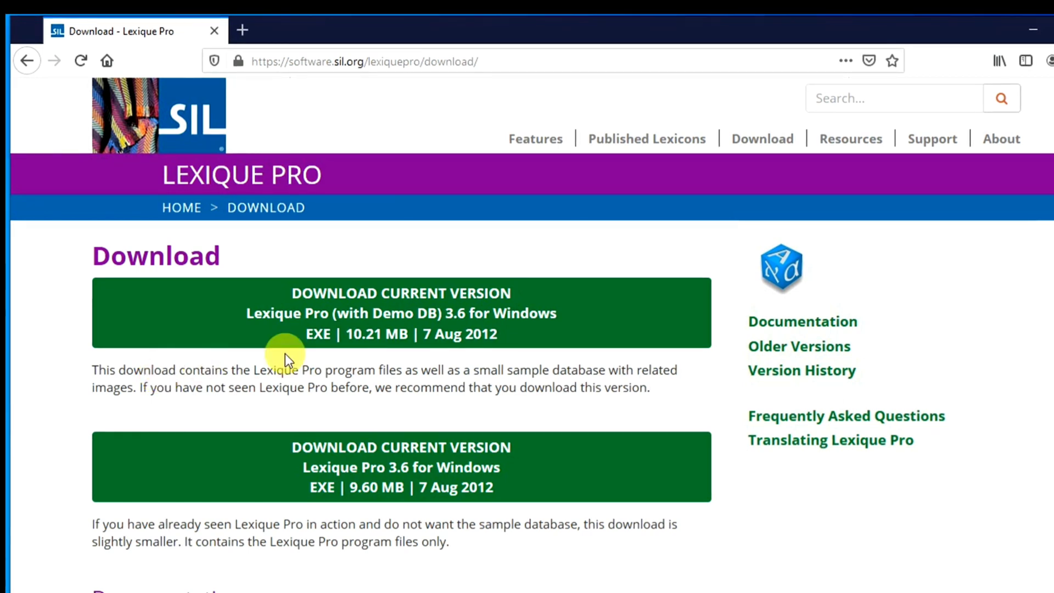
- Choose the Lexique Pro 3.6 download with the demo database and review the download page
click(490, 326)
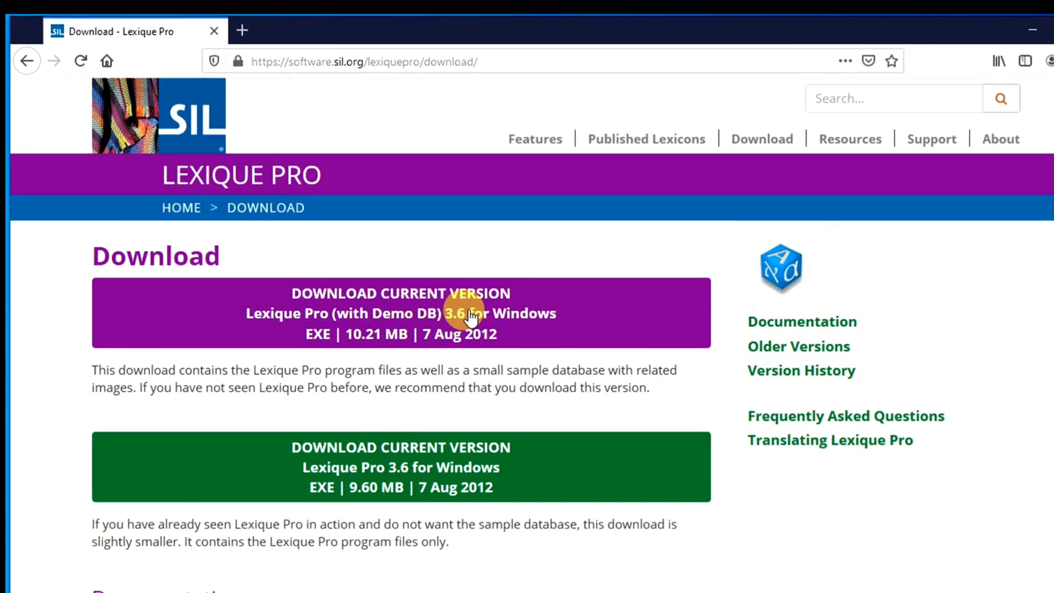
scroll(471, 316, down, 3)
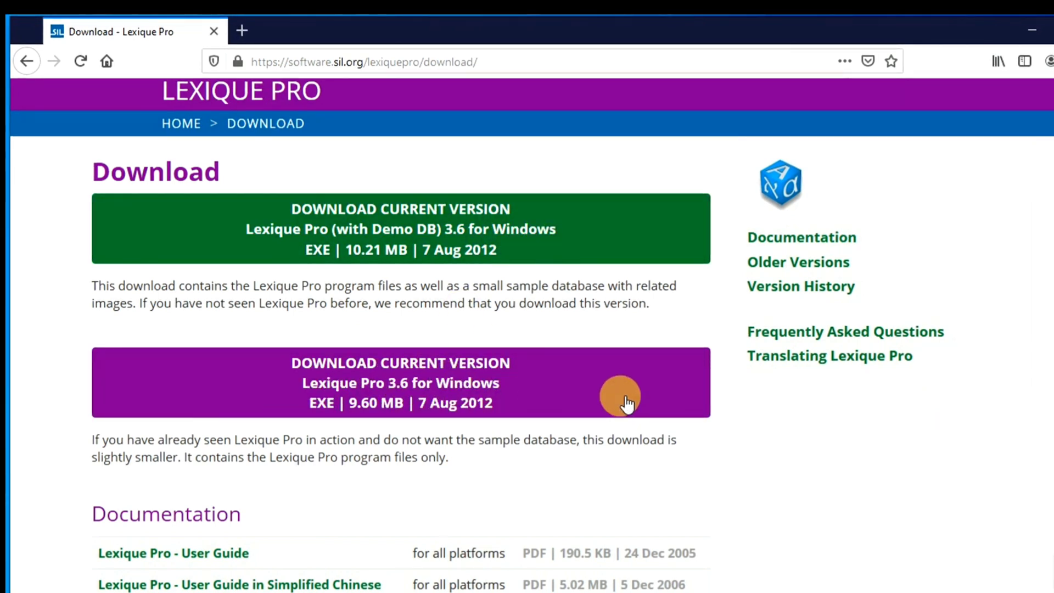
scroll(623, 400, down, 5)
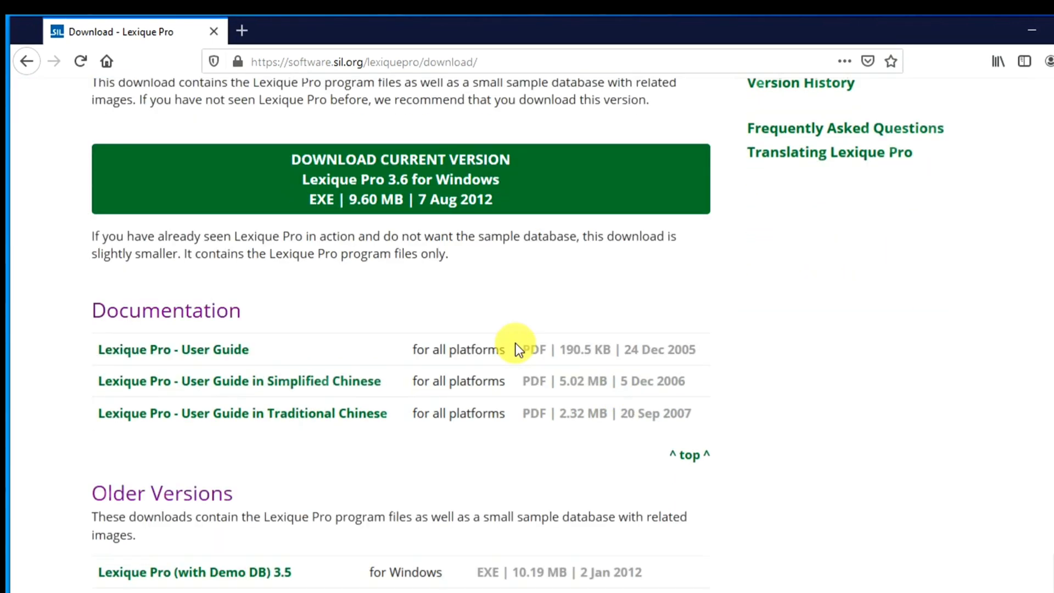
scroll(429, 450, down, 3)
scroll(508, 413, down, 2)
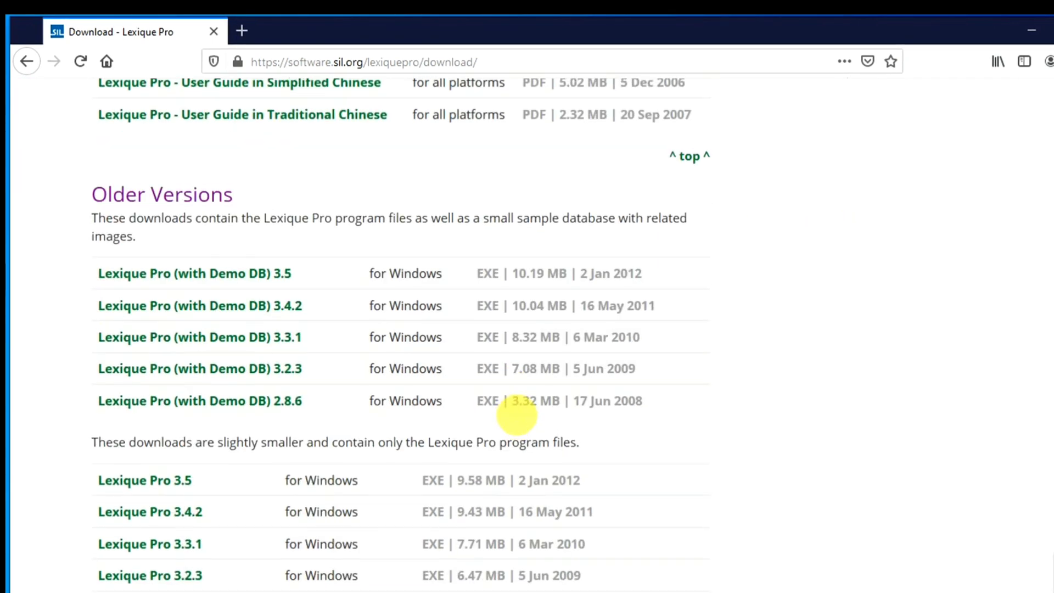
scroll(516, 415, up, 15)
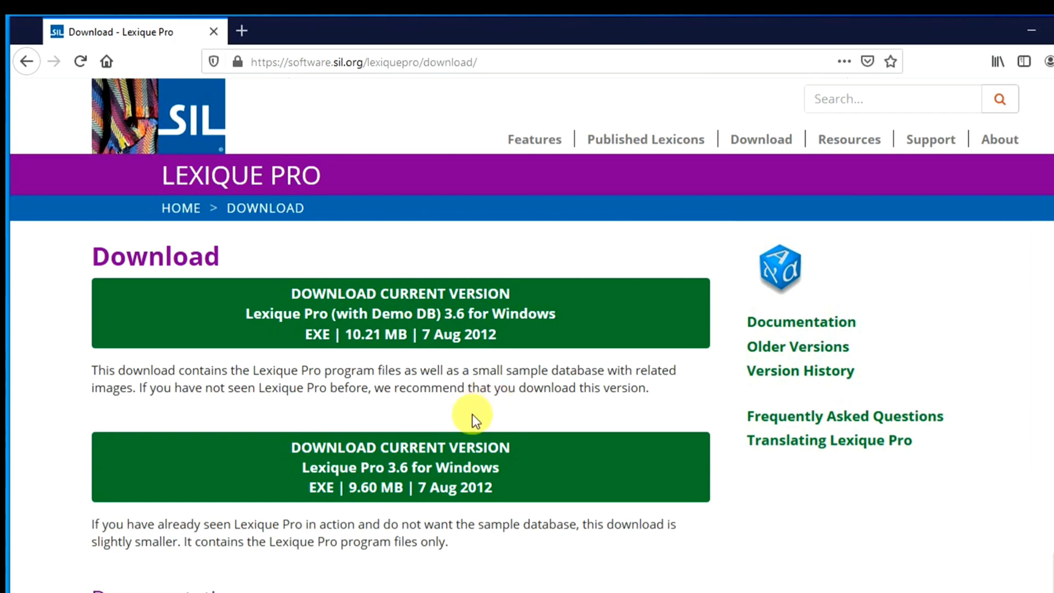
scroll(506, 385, down, 6)
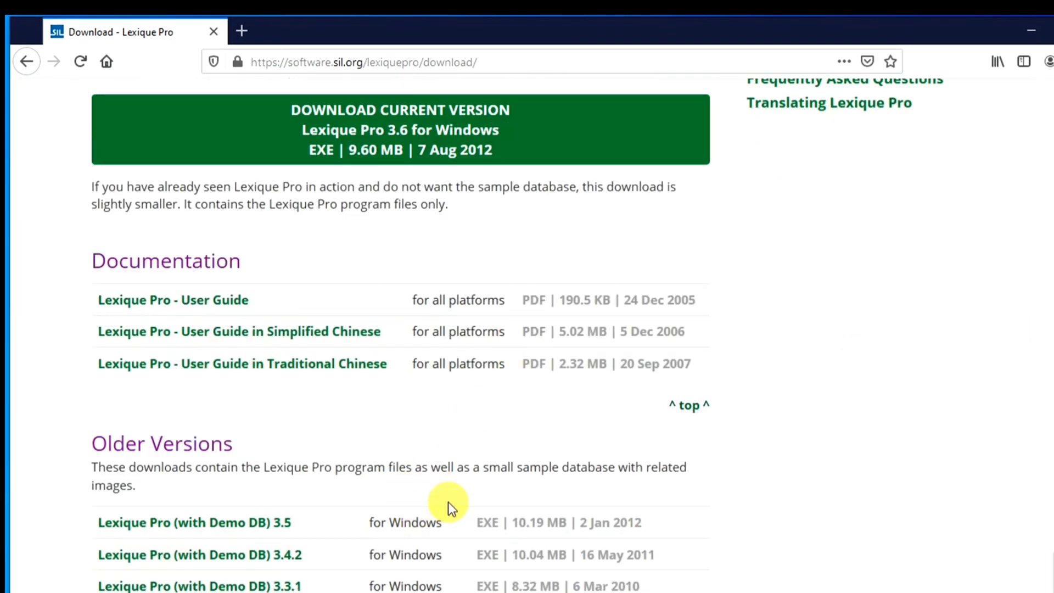
scroll(604, 371, up, 6)
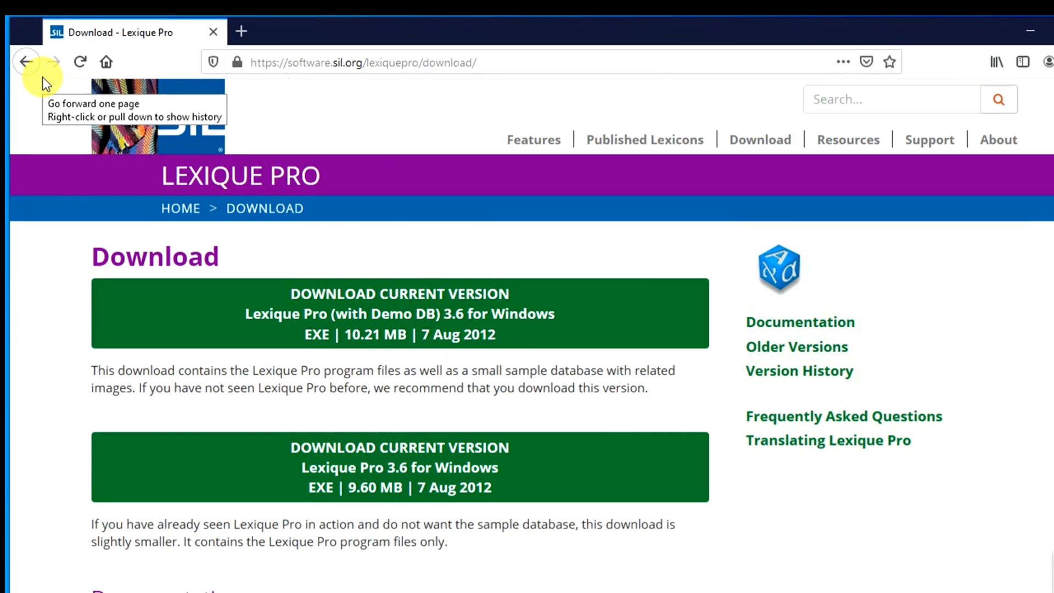
- Replace the Google query with 'sheetswiper' and open the SIL Language Technology SheetSwiper result
click(27, 64)
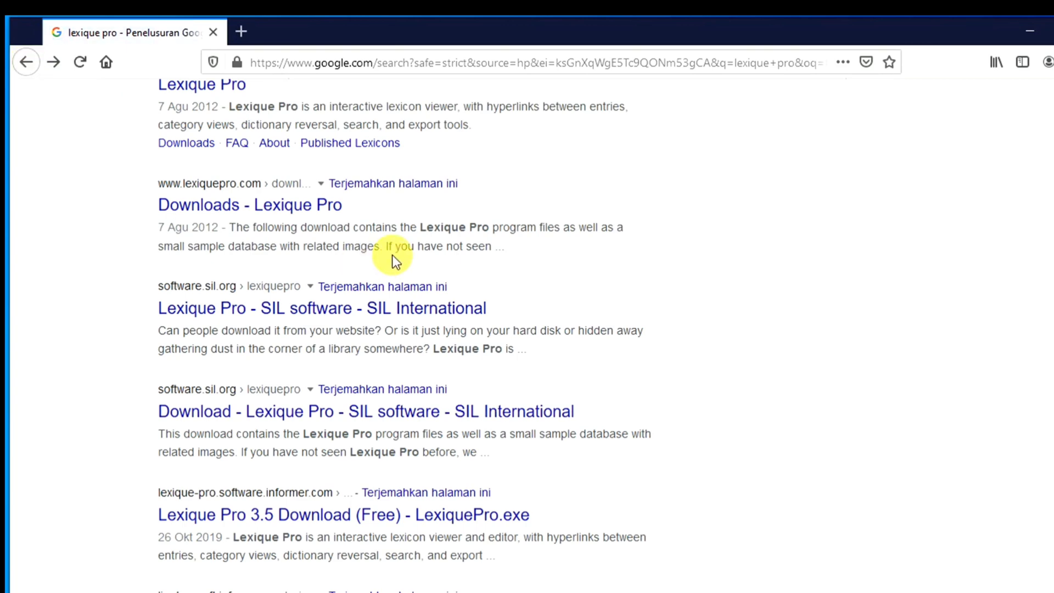
scroll(397, 265, up, 3)
click(245, 118)
key(BackSpace)
key(BackSpace)
key(BackSpace)
key(BackSpace)
key(BackSpace)
key(BackSpace)
key(BackSpace)
key(BackSpace)
key(BackSpace)
key(BackSpace)
key(BackSpace)
text(sheets)
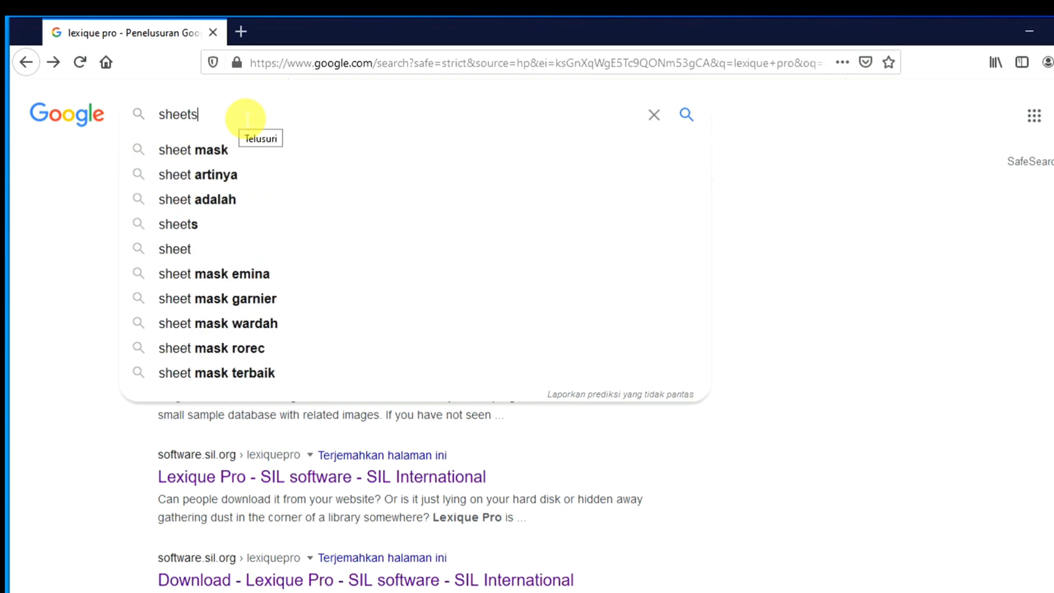
text(wiper)
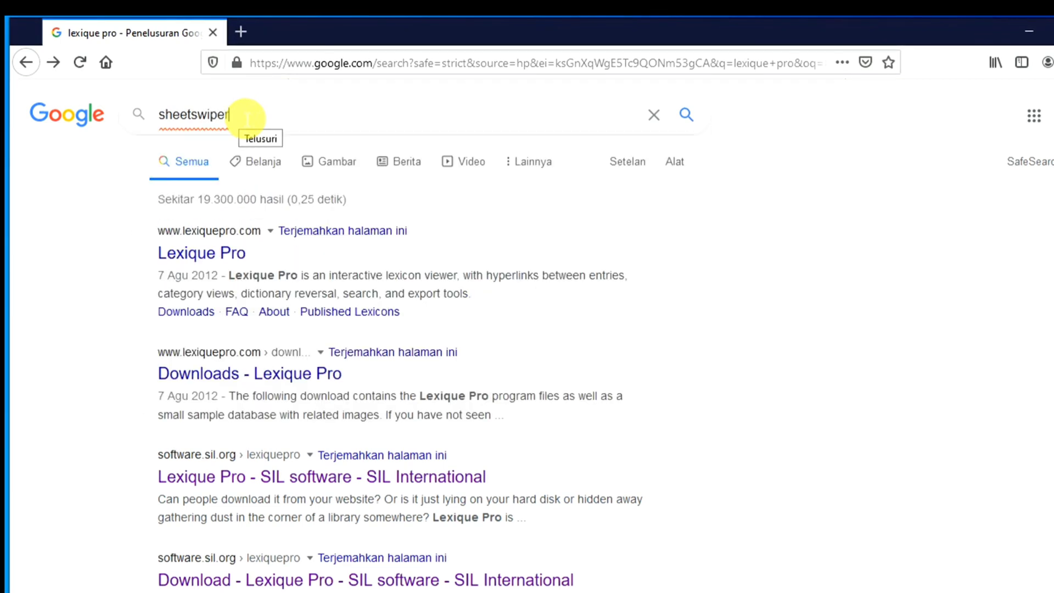
key(Return)
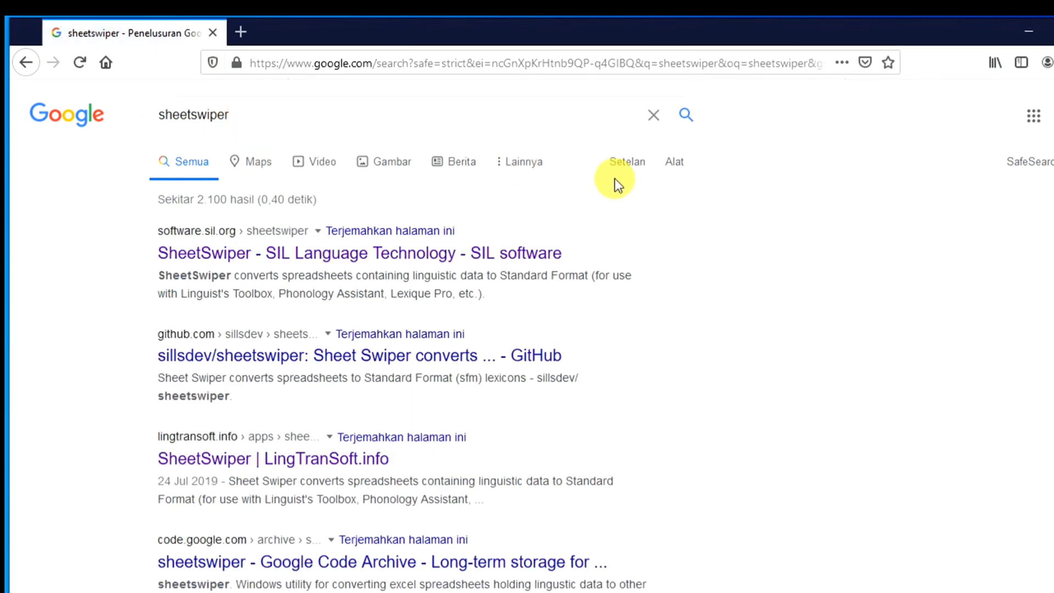
click(412, 258)
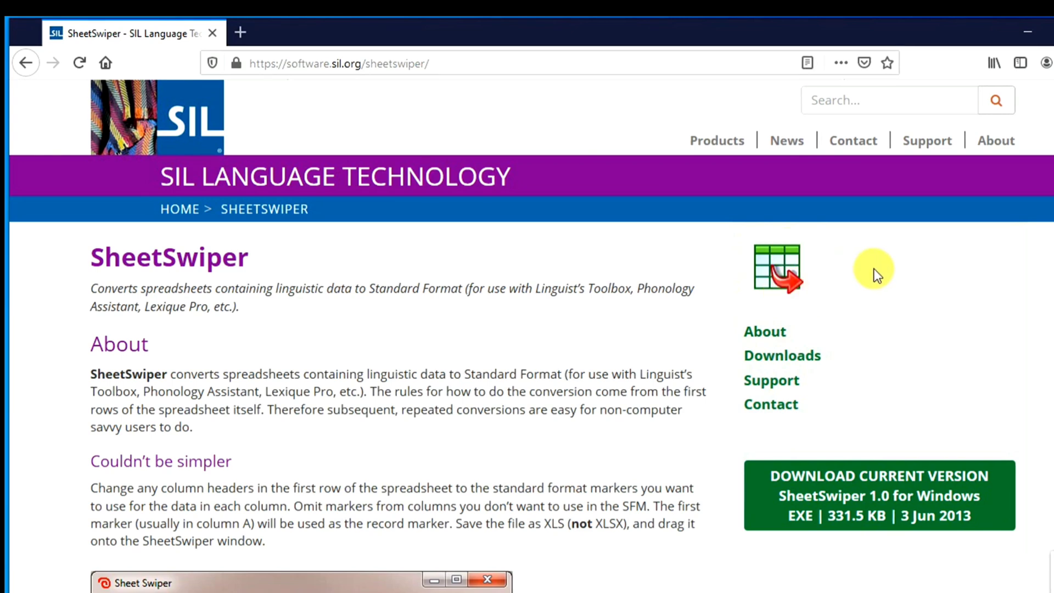
- Scroll the SheetSwiper page to read the About section and the 331.5 KB Windows download
scroll(876, 273, down, 2)
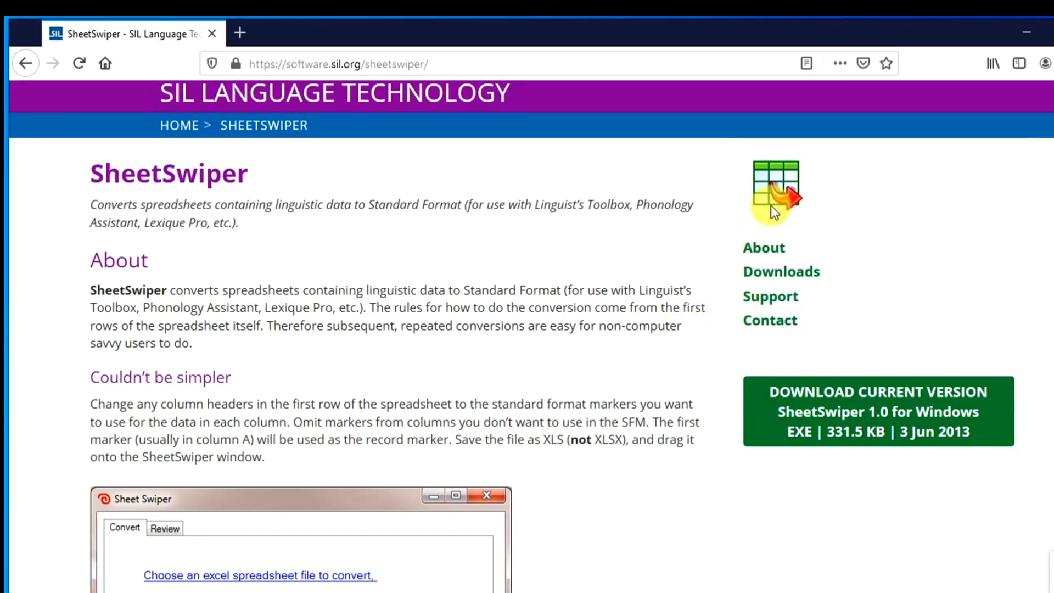
scroll(880, 312, up, 2)
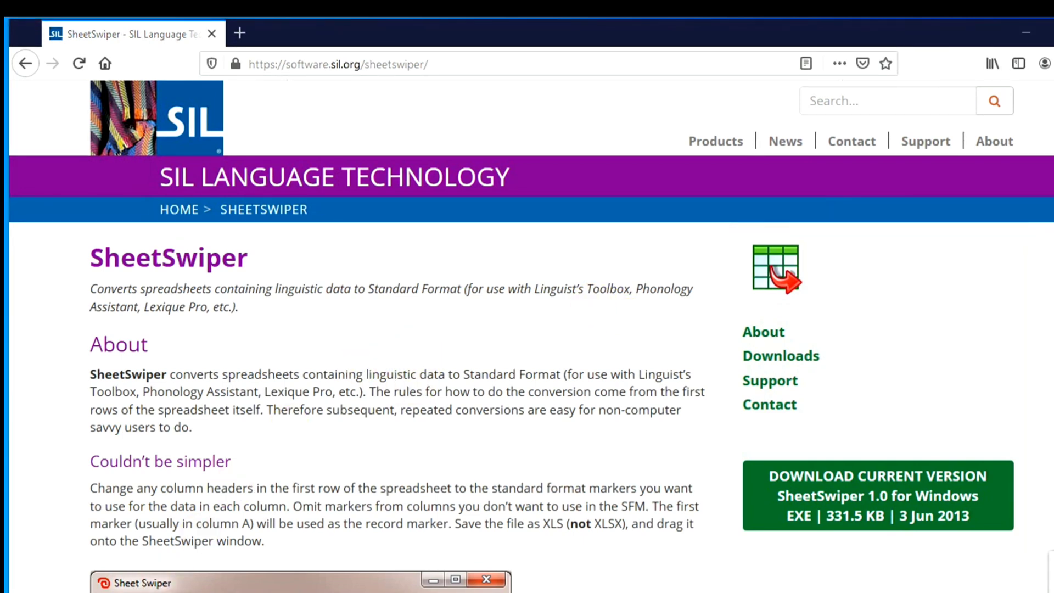
- Open the LATIHAN MEMBUAT KAMUS folder on drive E: in File Explorer
key(super+e)
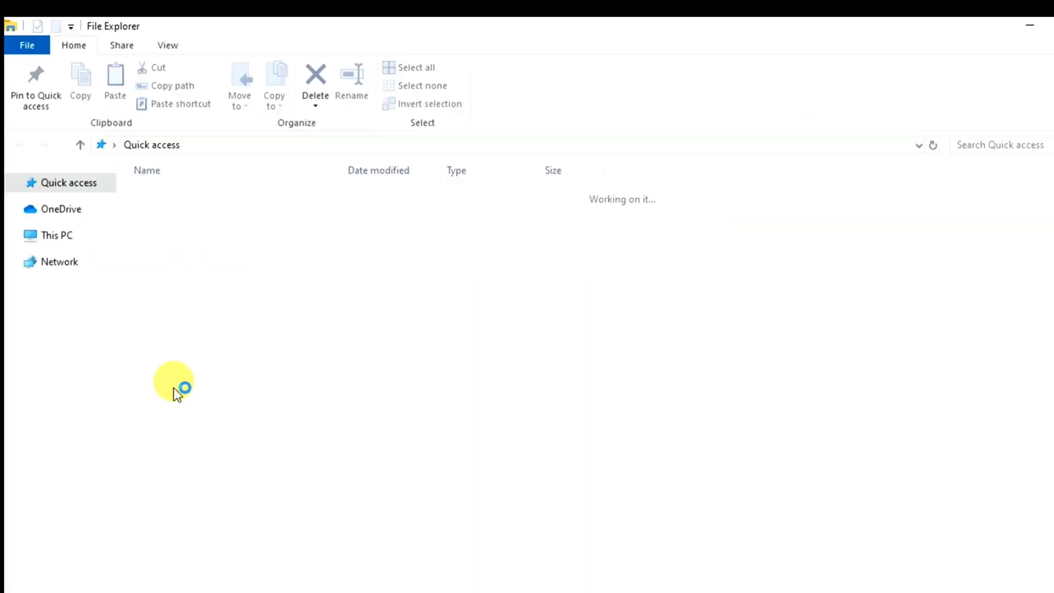
scroll(110, 357, down, 2)
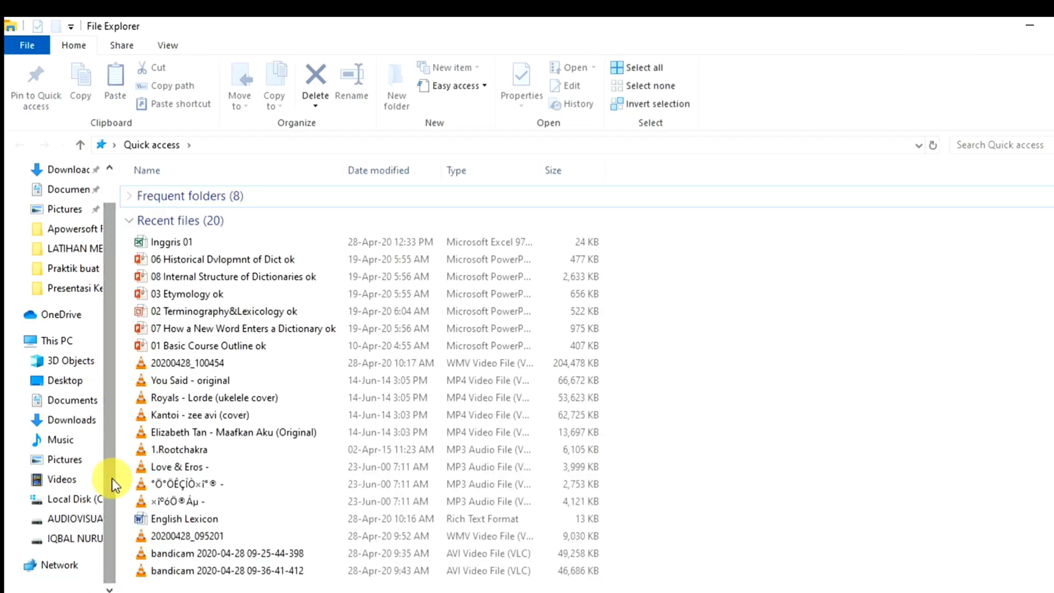
click(77, 538)
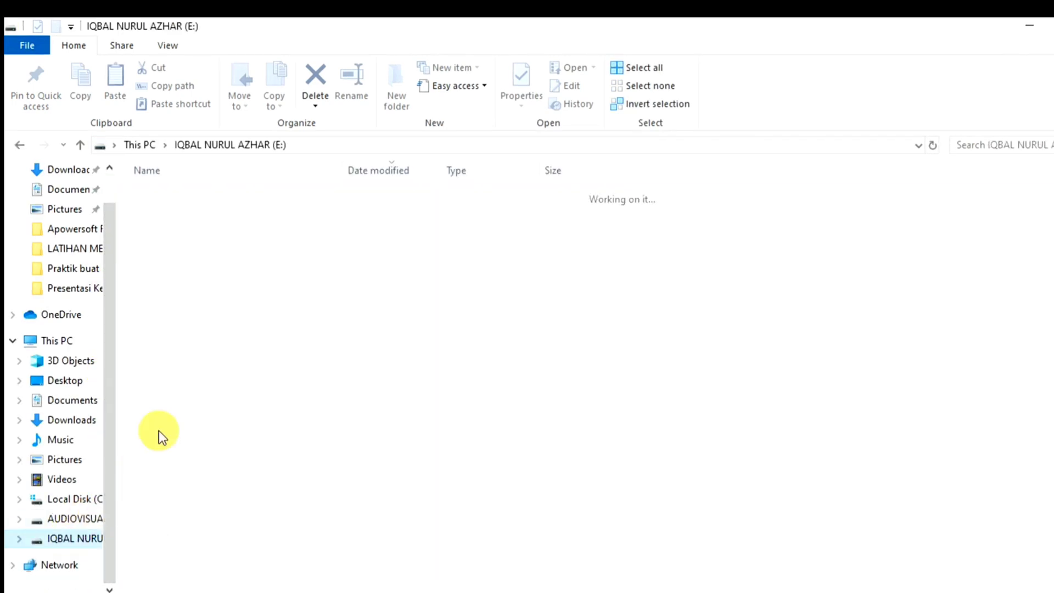
double_click(225, 489)
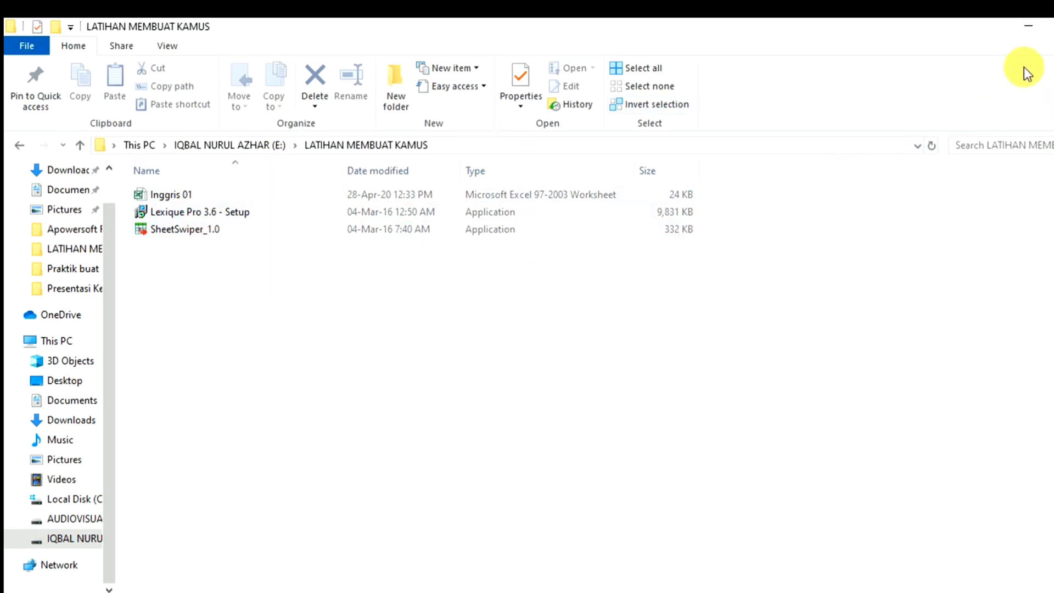
- Minimize Explorer and the browser, then restore the LATIHAN MEMBUAT KAMUS folder window
click(1028, 27)
click(1033, 35)
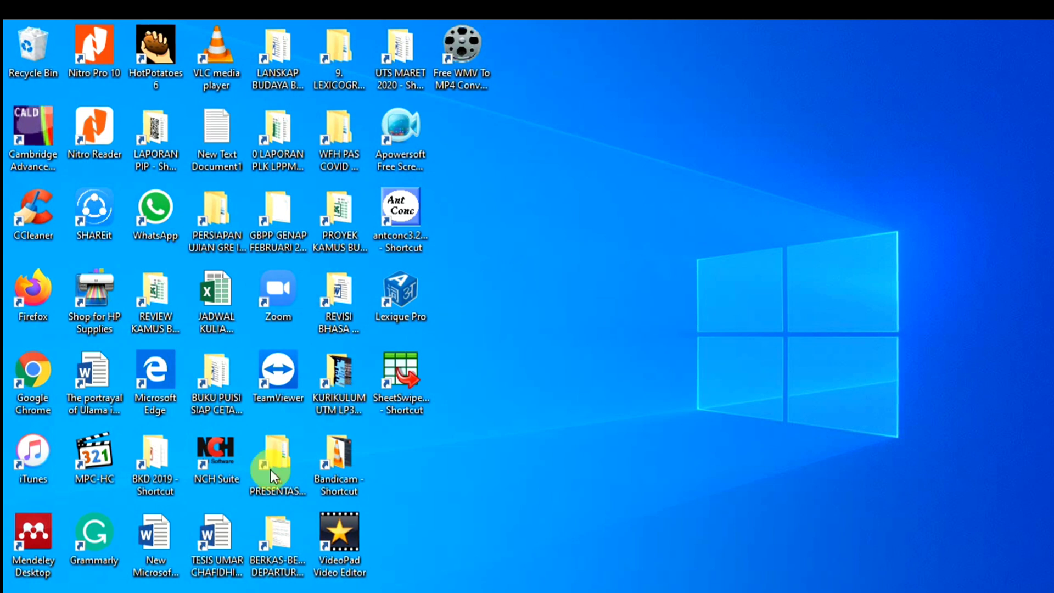
click(105, 590)
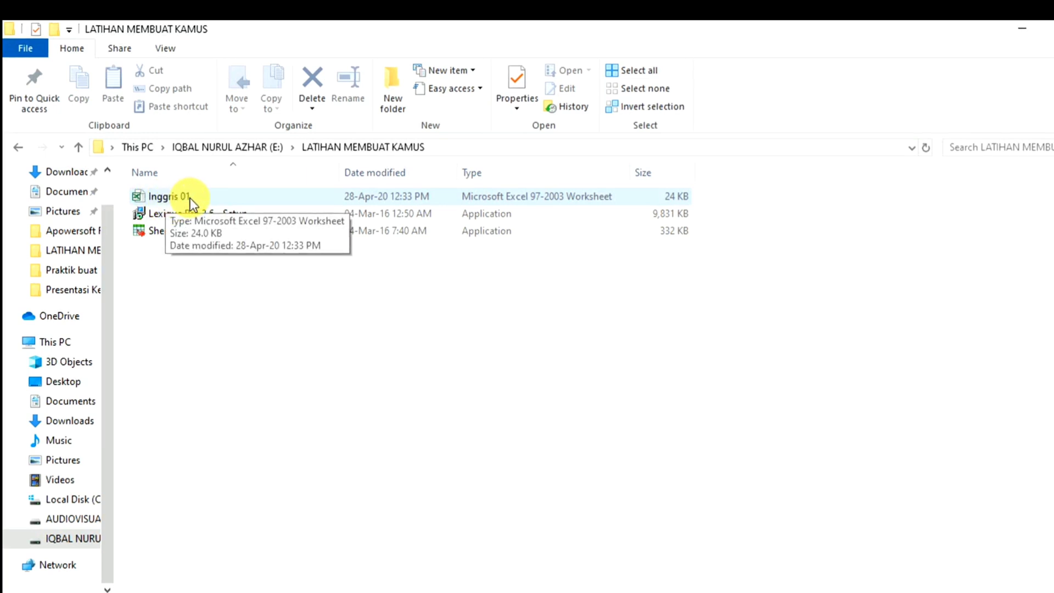
- Open Inggris 01 in Excel and inspect header markers \lx, \ps, \gn, \dn, \xv, \xn in A1–F1
click(162, 196)
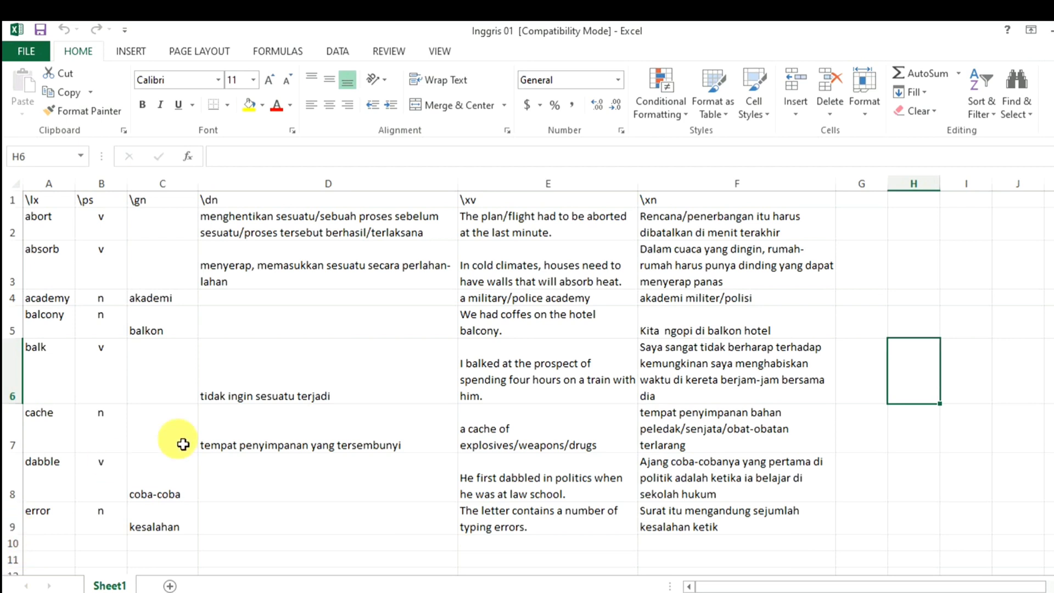
click(227, 371)
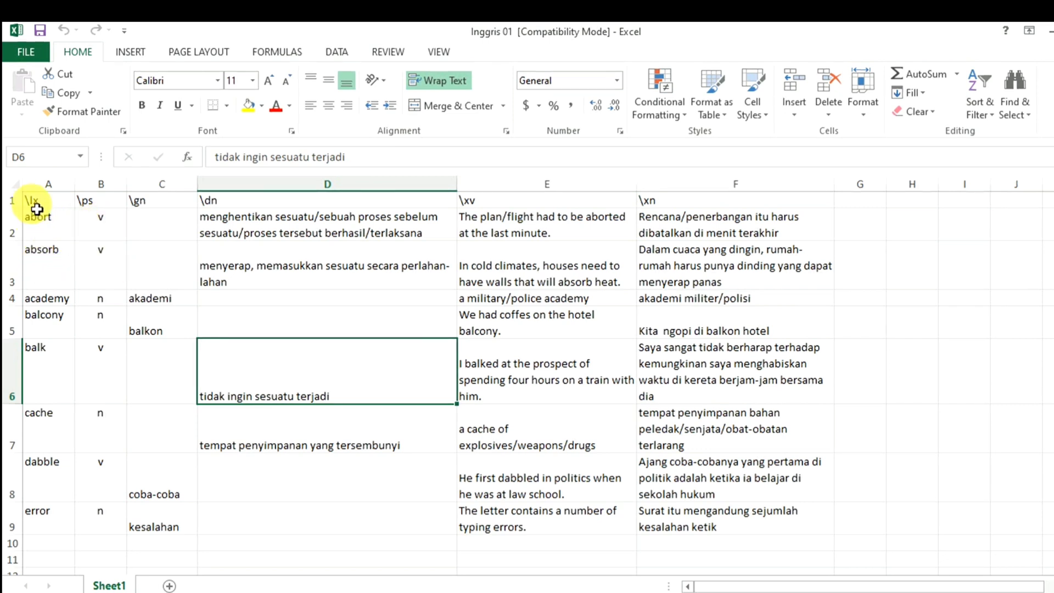
click(31, 201)
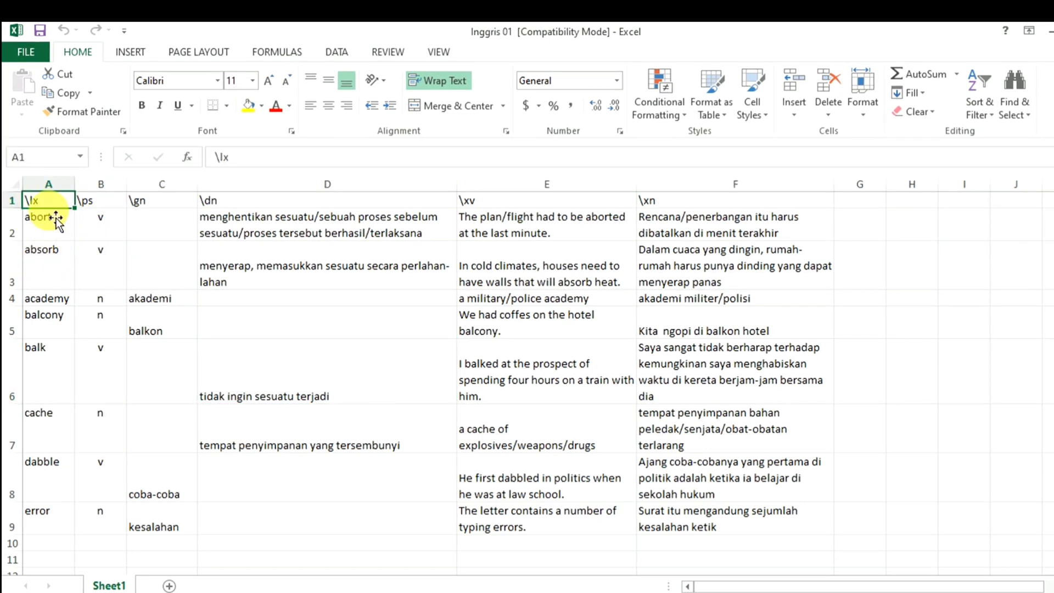
click(100, 202)
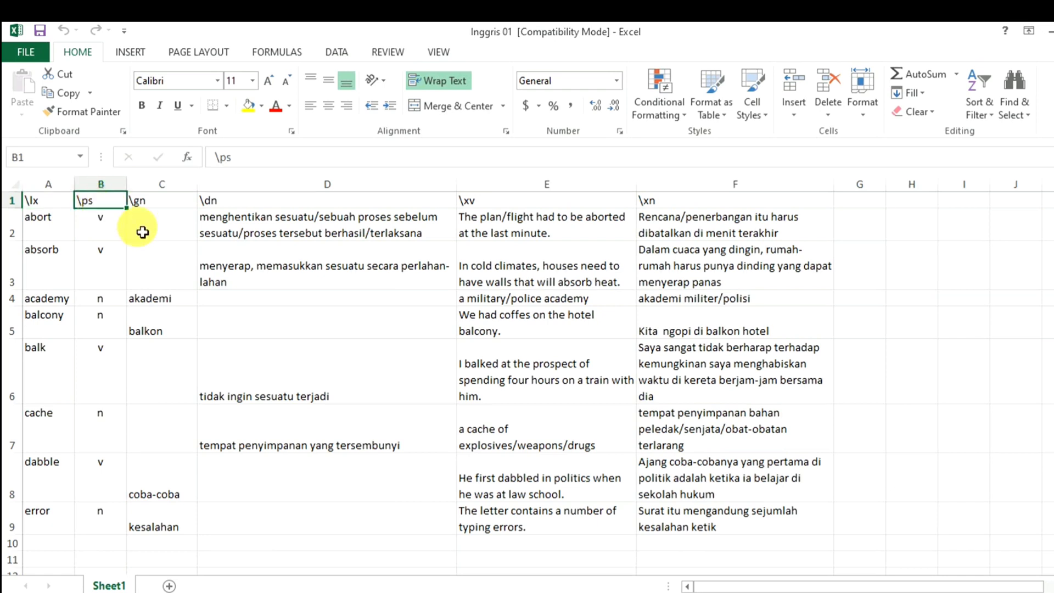
click(168, 205)
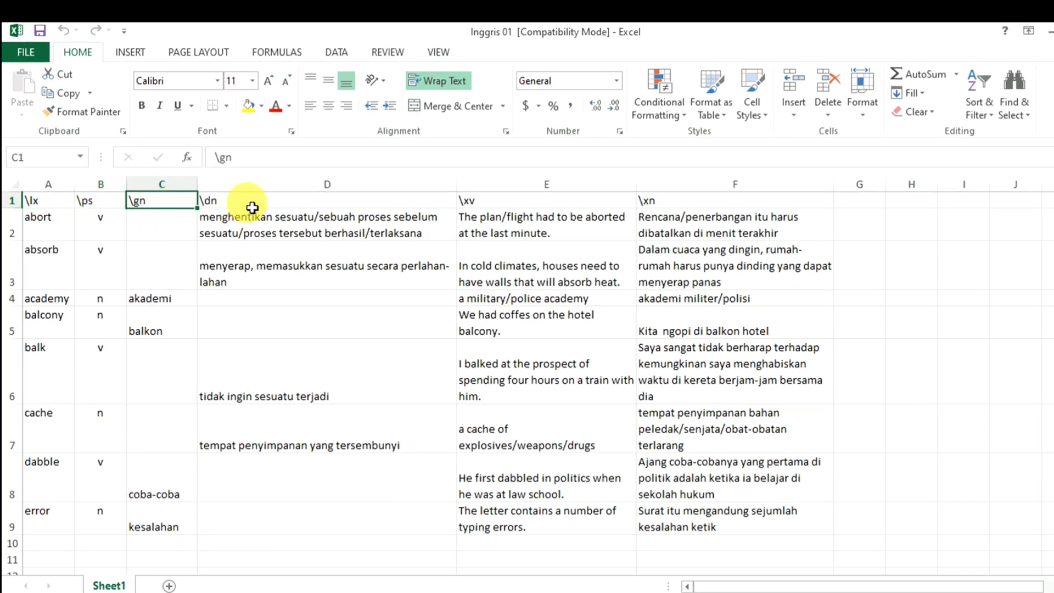
click(254, 207)
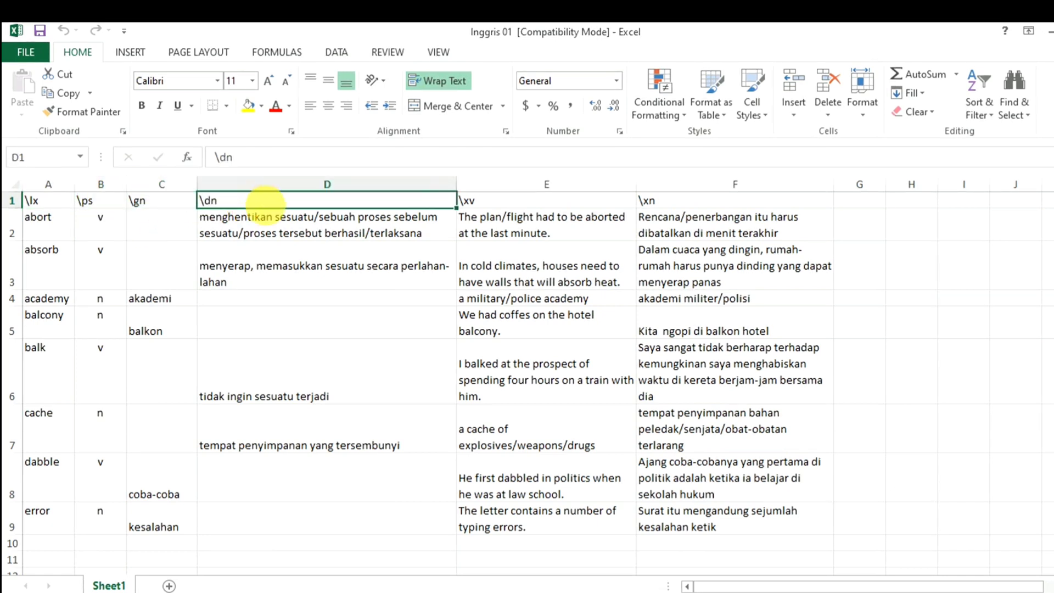
click(518, 212)
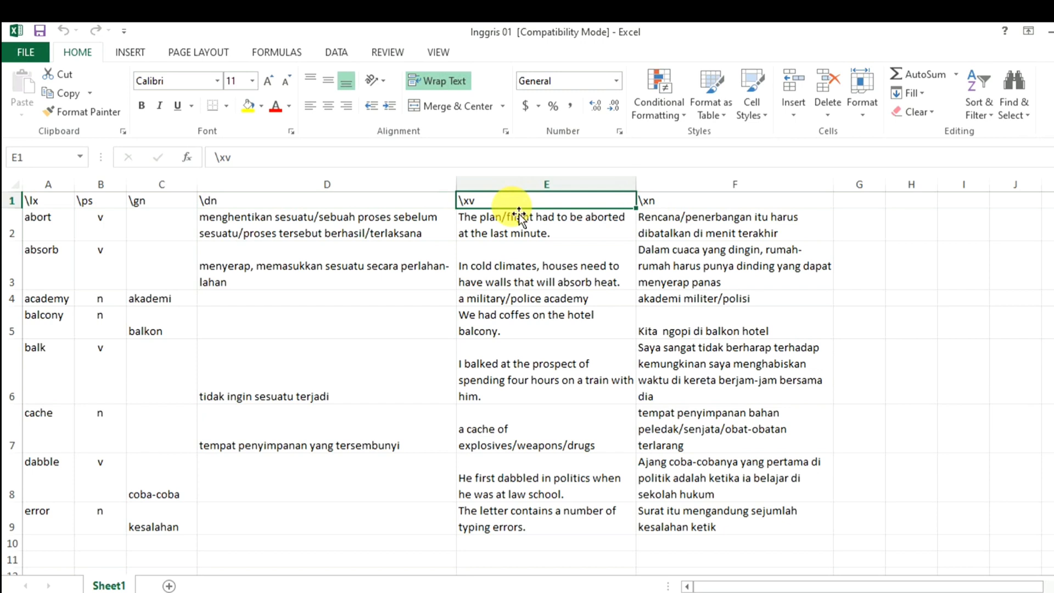
click(740, 209)
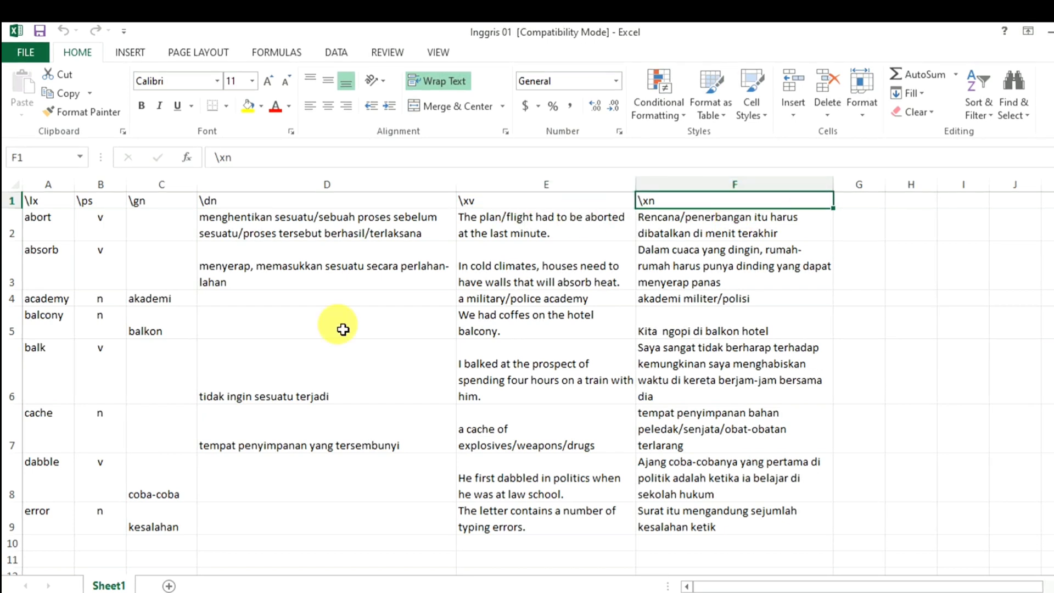
- Review abort's row 2: empty gloss C2, definition D2, and example sentences E2 and F2
click(47, 202)
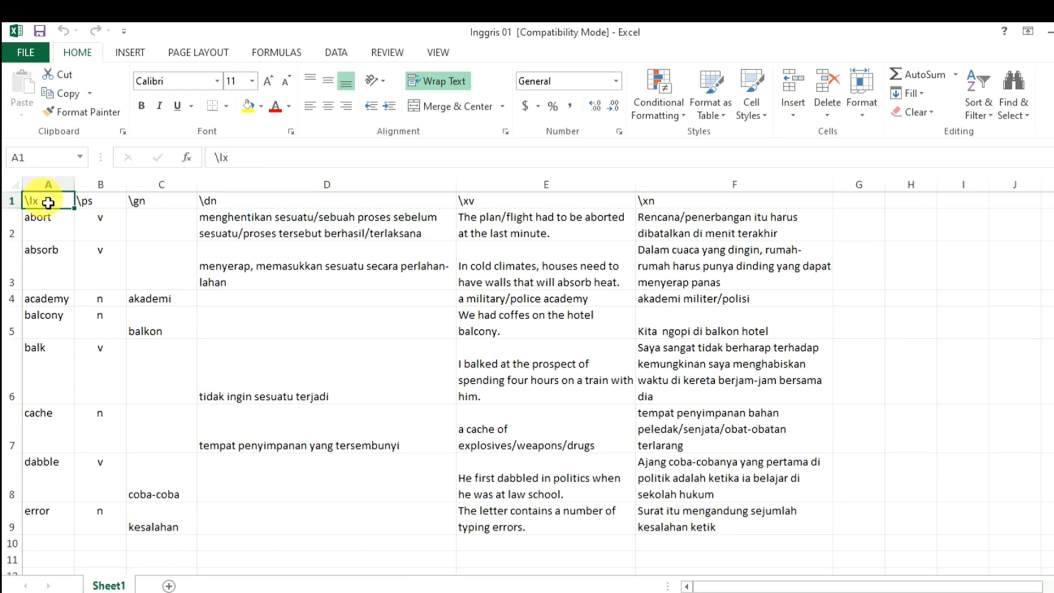
click(108, 207)
click(145, 228)
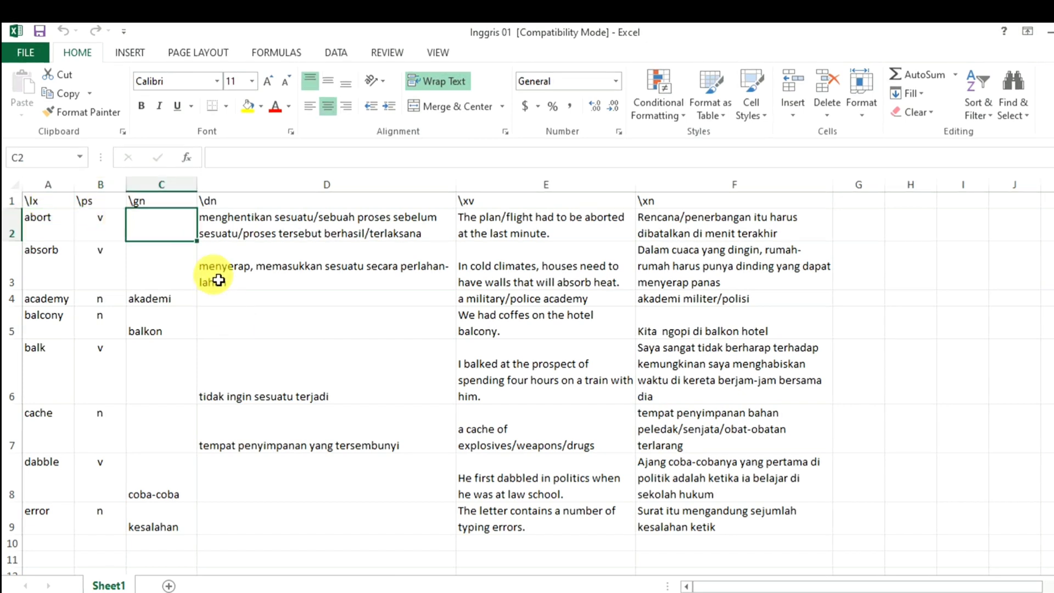
click(265, 215)
click(515, 203)
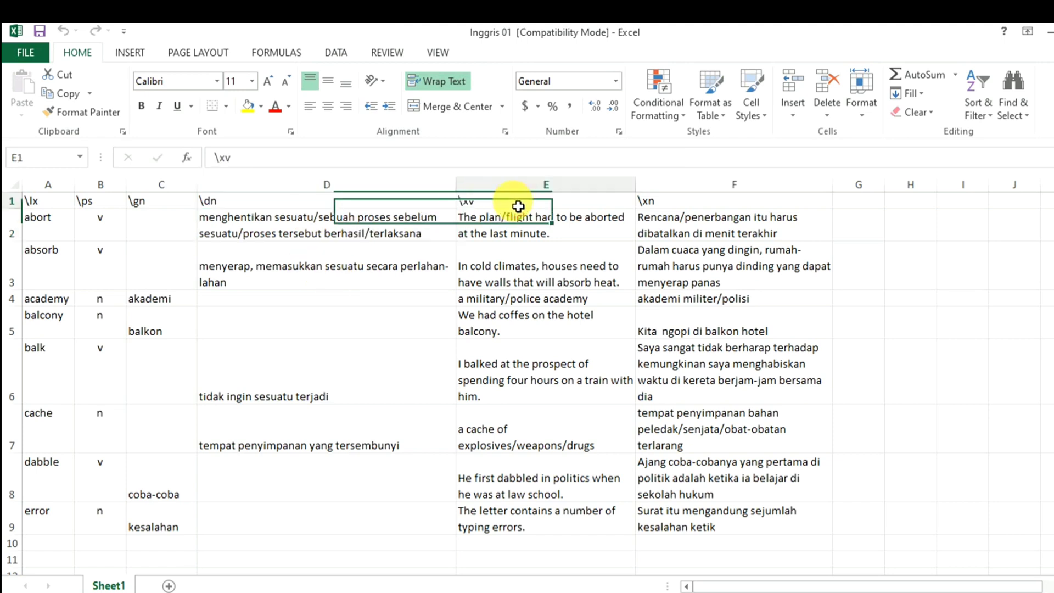
click(681, 227)
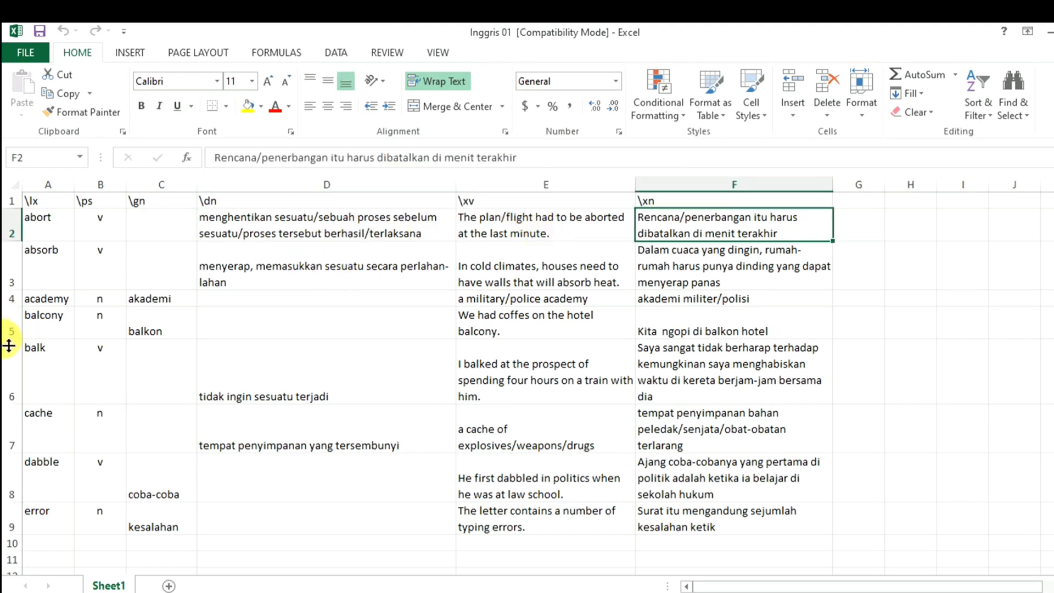
click(551, 237)
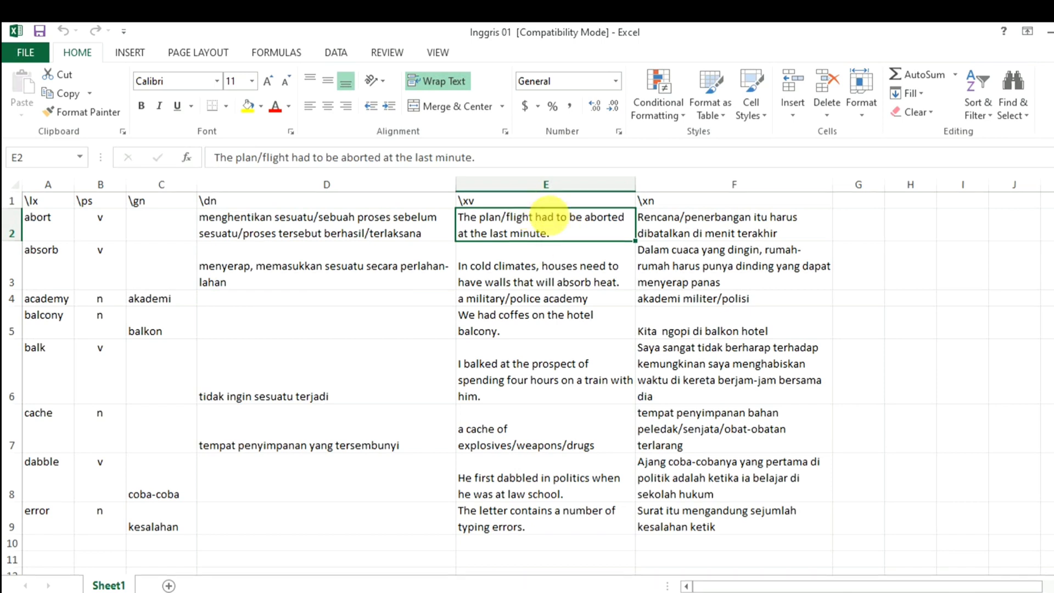
click(737, 237)
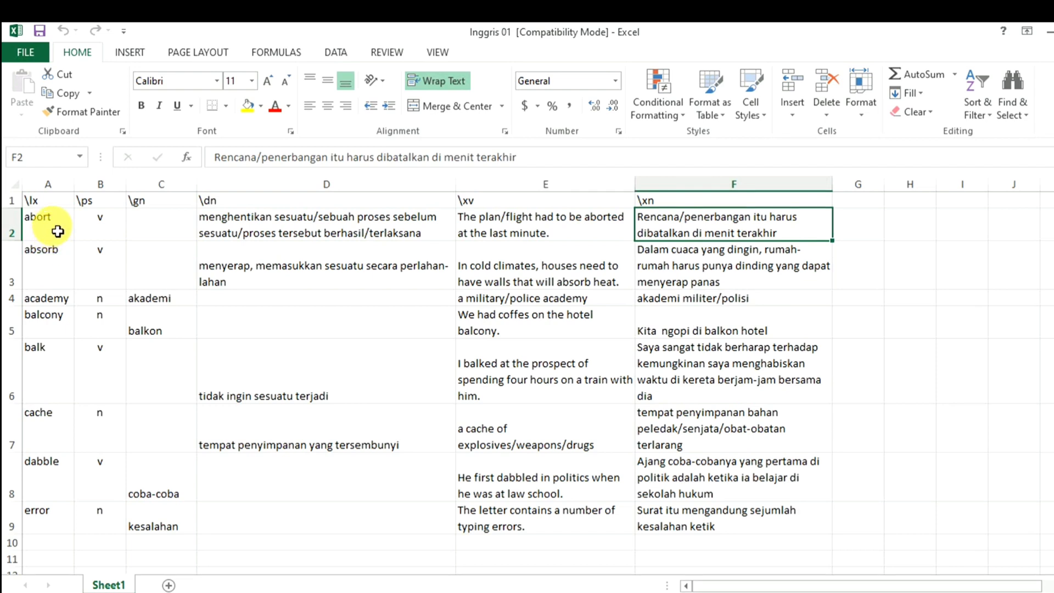
- Look over headwords academy, balcony, balk, cache, dabble and error, plus their parts of speech
click(51, 298)
click(52, 322)
click(54, 350)
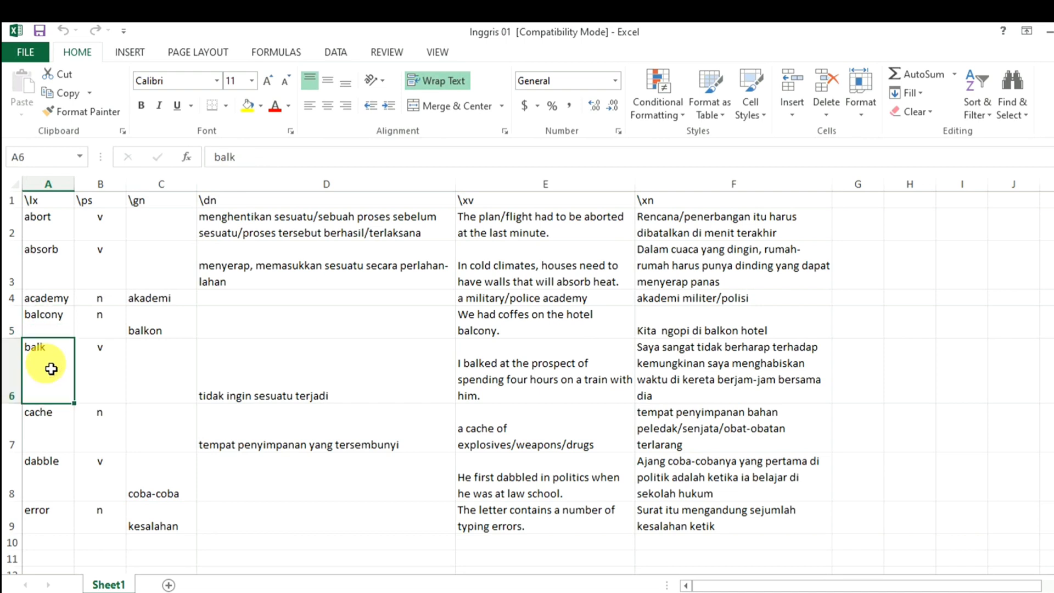
click(63, 434)
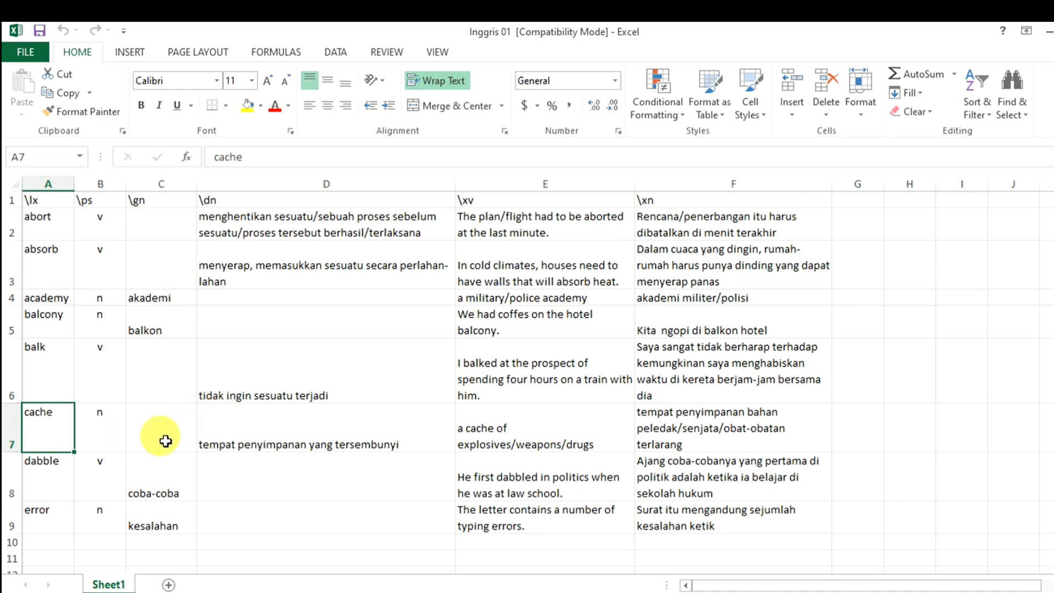
click(64, 473)
click(52, 519)
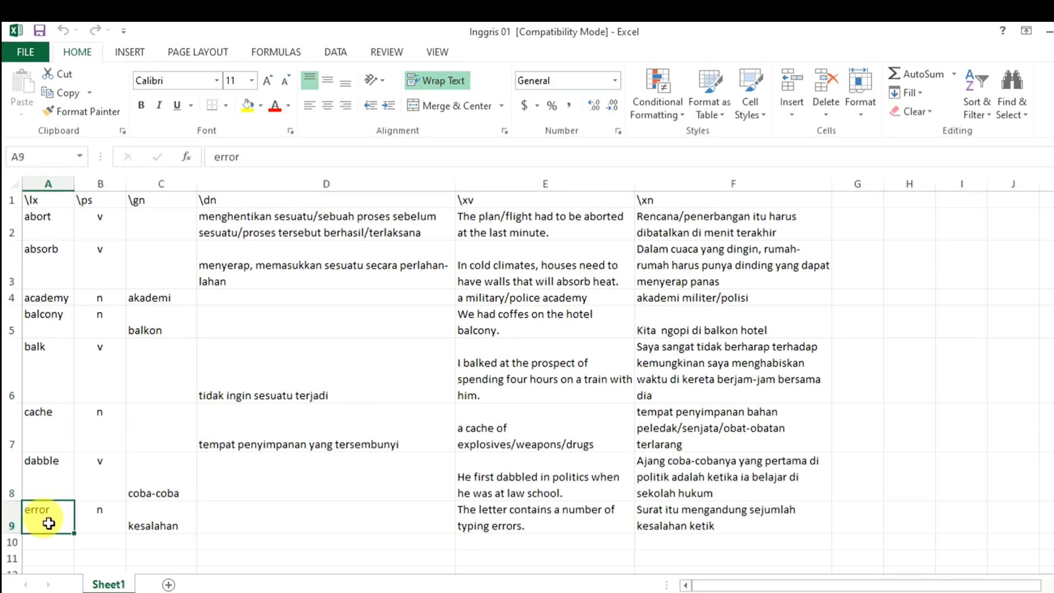
click(110, 221)
click(107, 270)
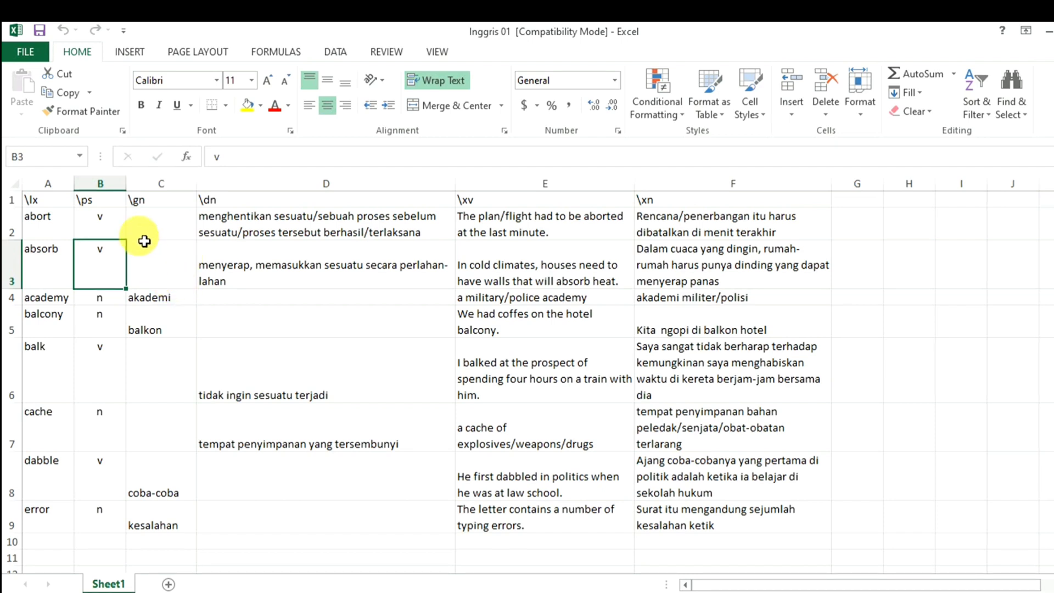
click(162, 207)
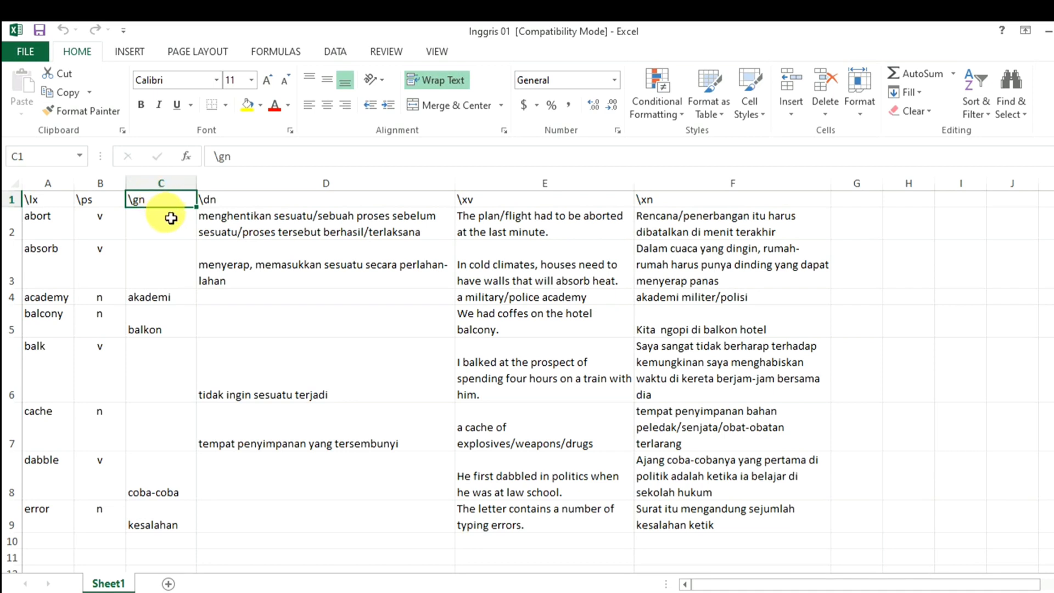
click(46, 202)
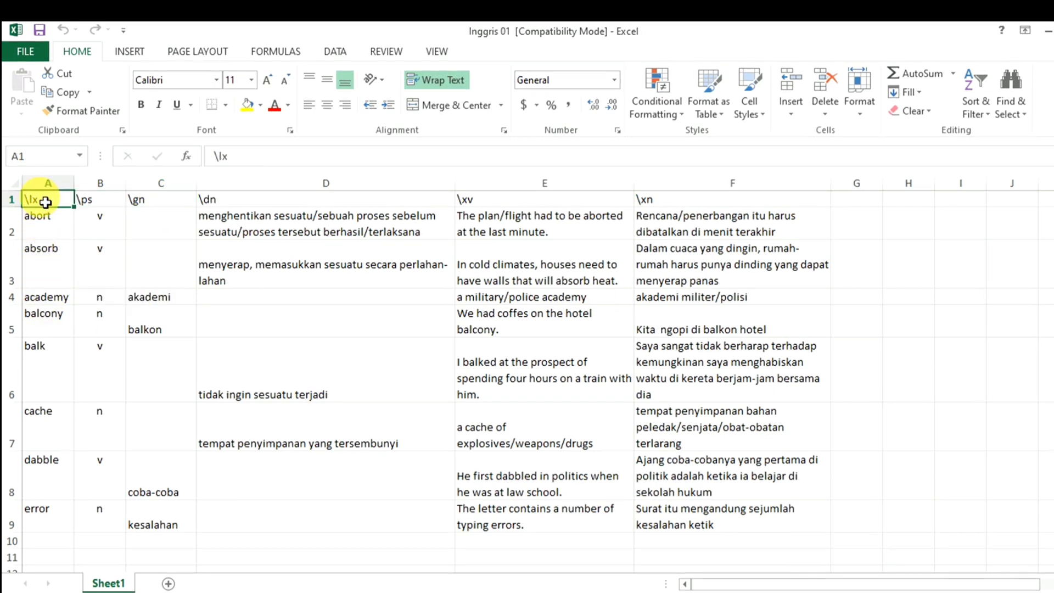
- Compare headwords with their glosses (academy–akademi, balcony–balkon), ending on abort's empty C2
click(64, 304)
click(170, 298)
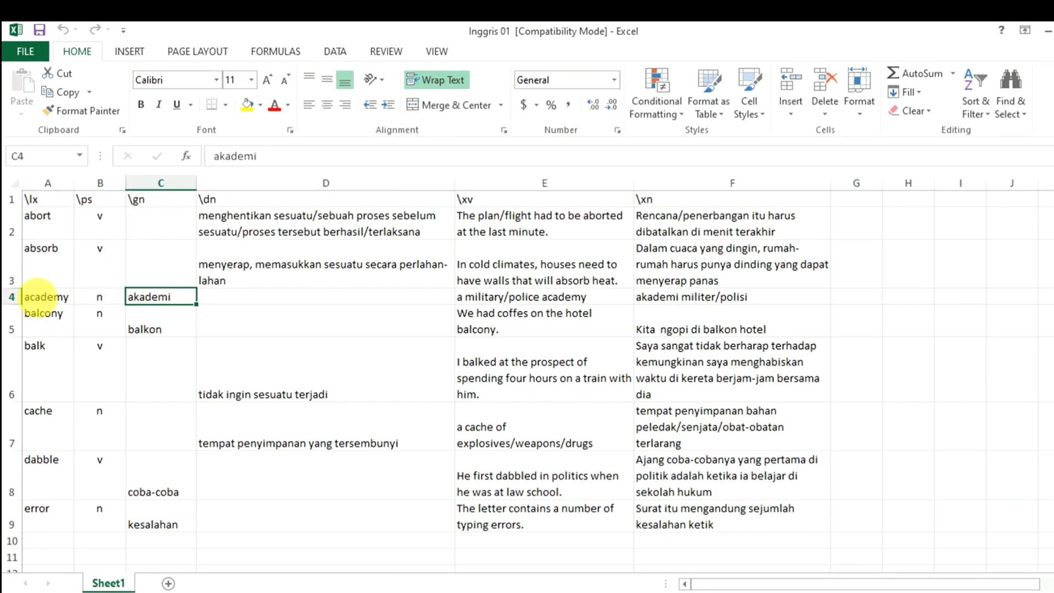
click(44, 299)
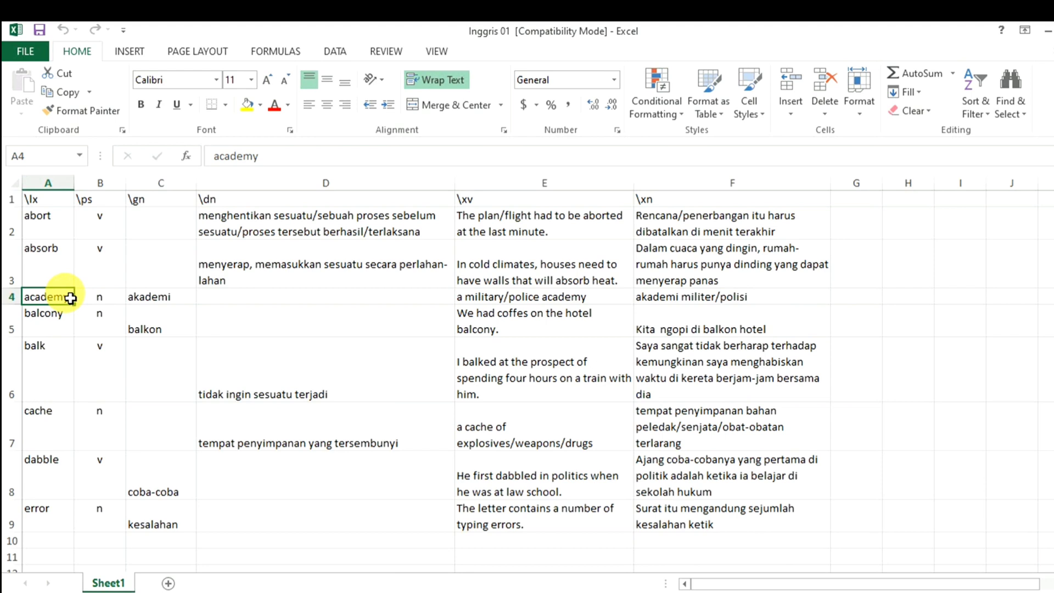
click(170, 303)
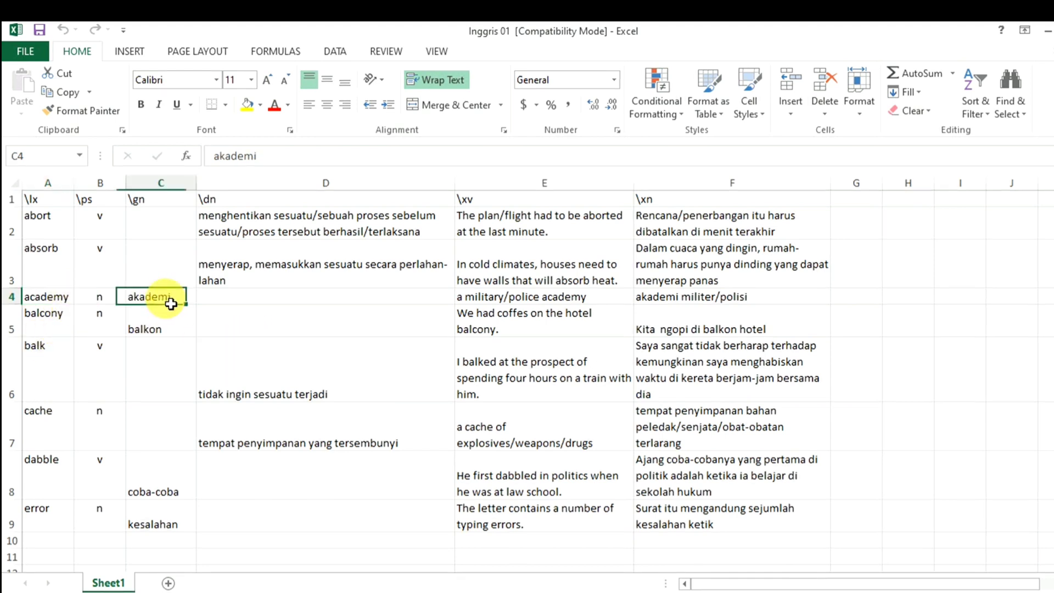
click(54, 332)
click(171, 335)
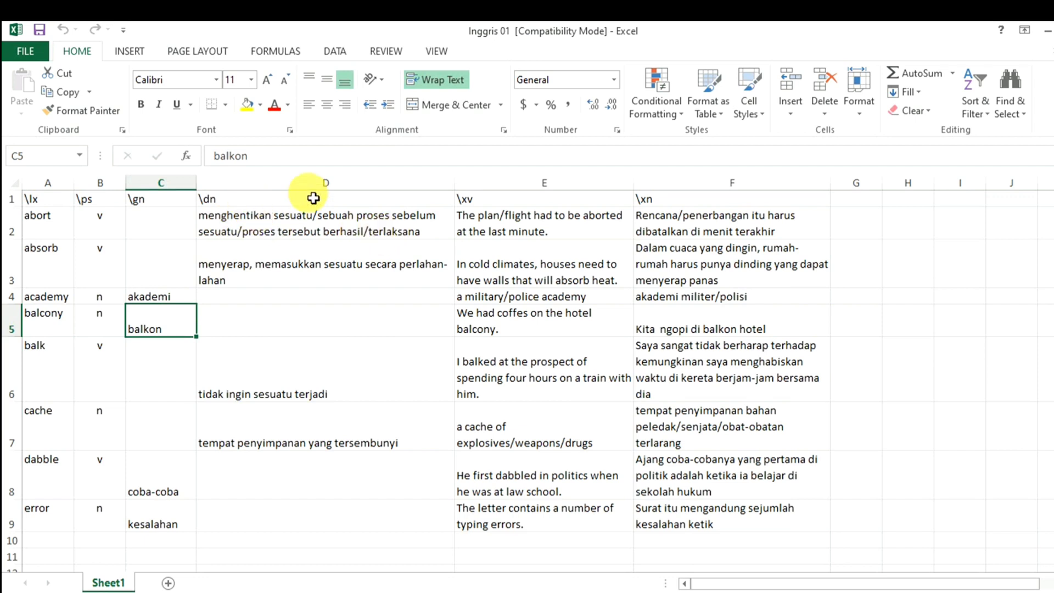
click(50, 231)
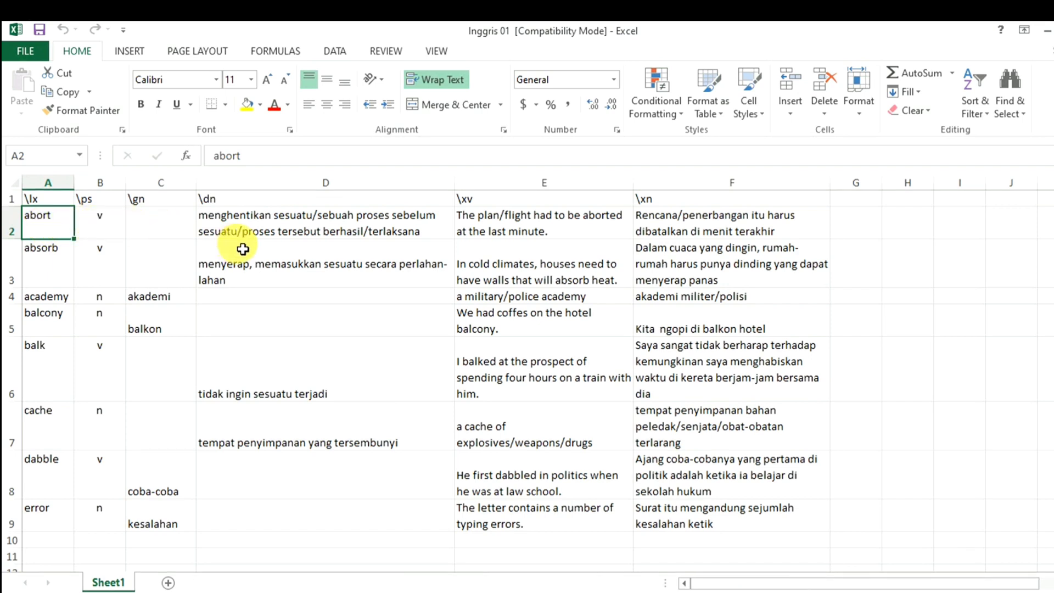
click(184, 231)
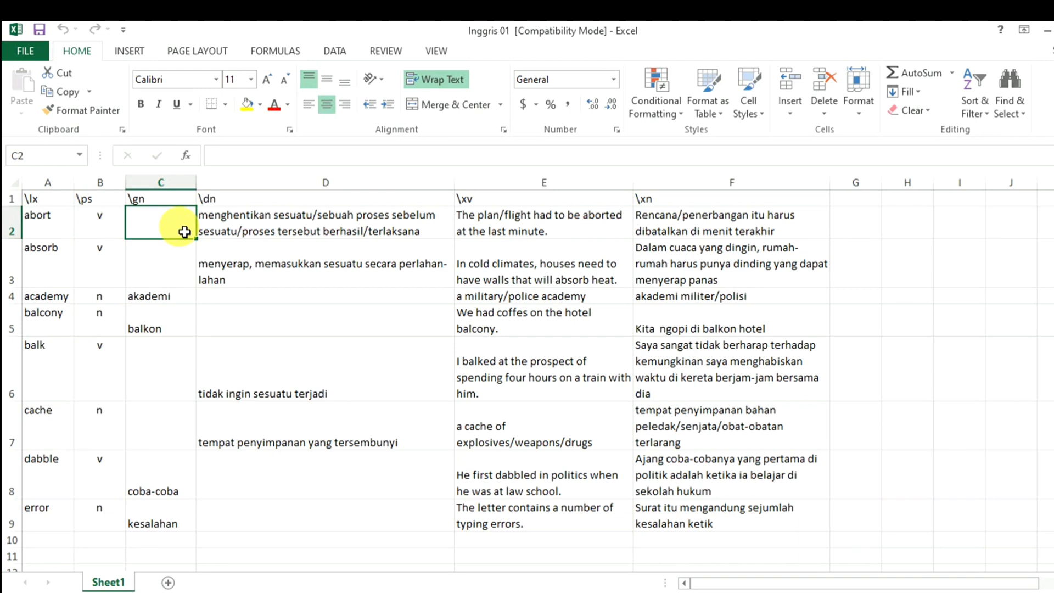
- Enter 'membatalkan' in C2, then delete it so abort's gloss stays empty
text(membatalkan)
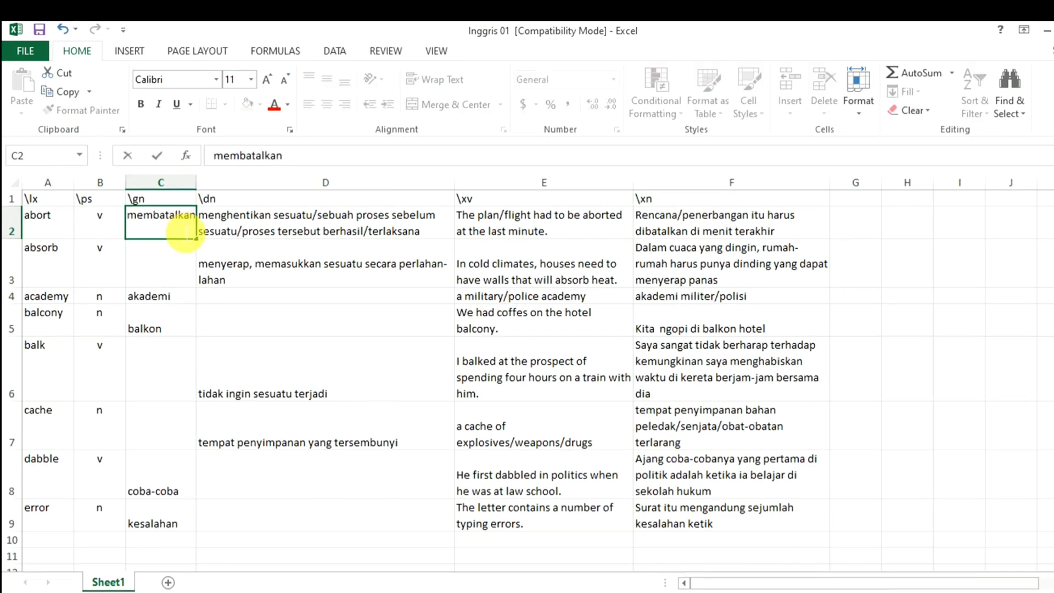
click(281, 277)
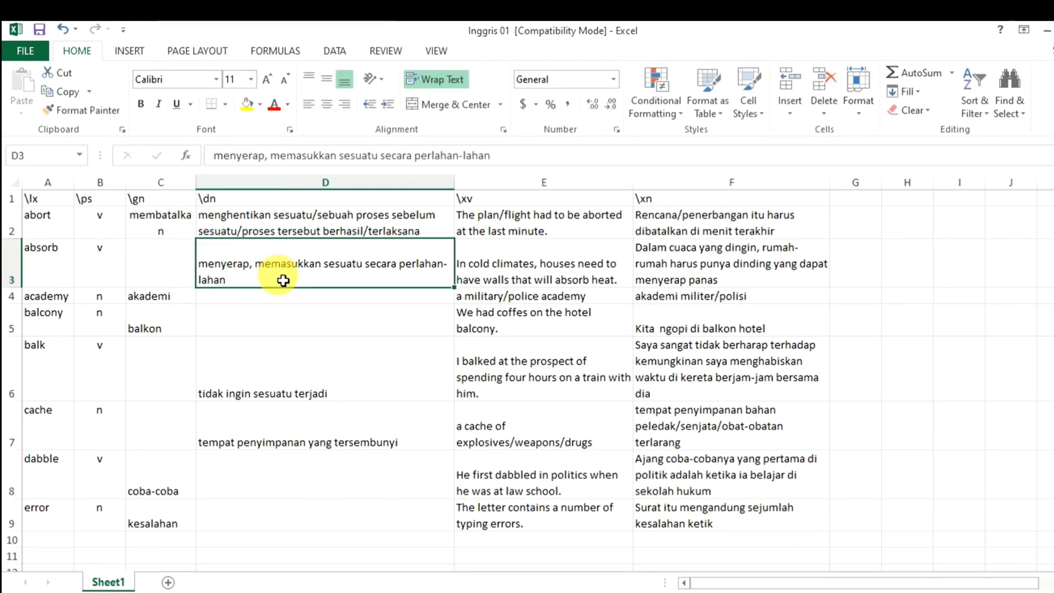
click(176, 229)
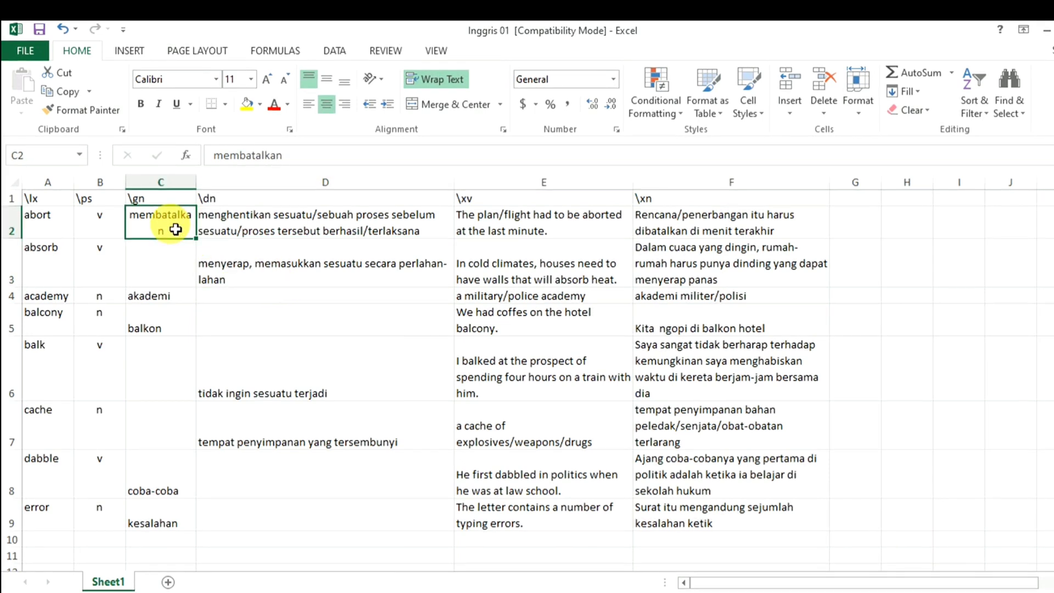
key(BackSpace)
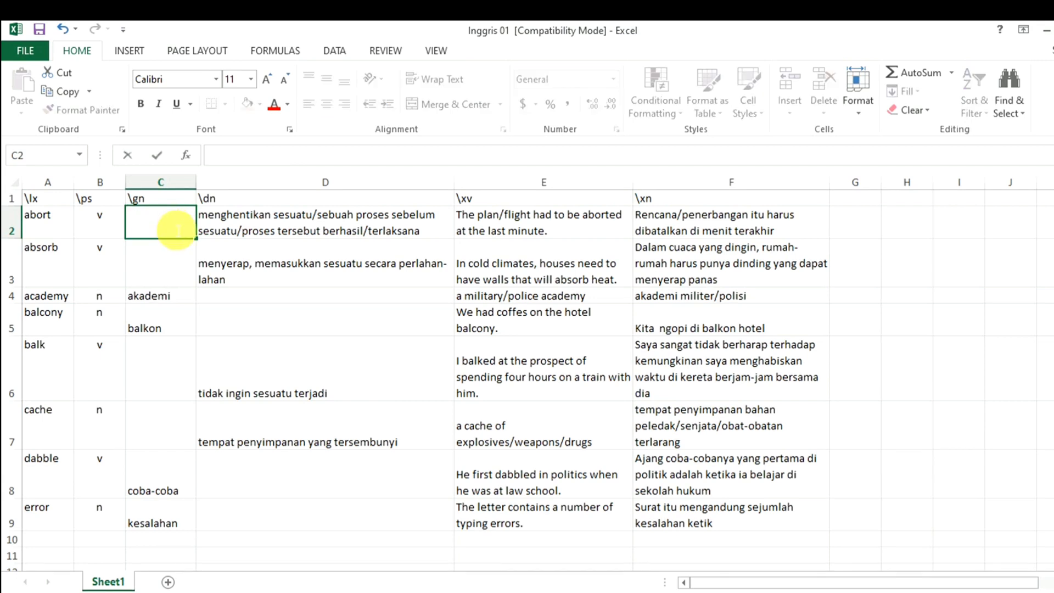
- Change F2's example so it reads 'harus dihentikan di menit terakhir'
double_click(692, 238)
key(BackSpace)
key(BackSpace)
key(BackSpace)
key(BackSpace)
key(BackSpace)
key(BackSpace)
key(BackSpace)
key(BackSpace)
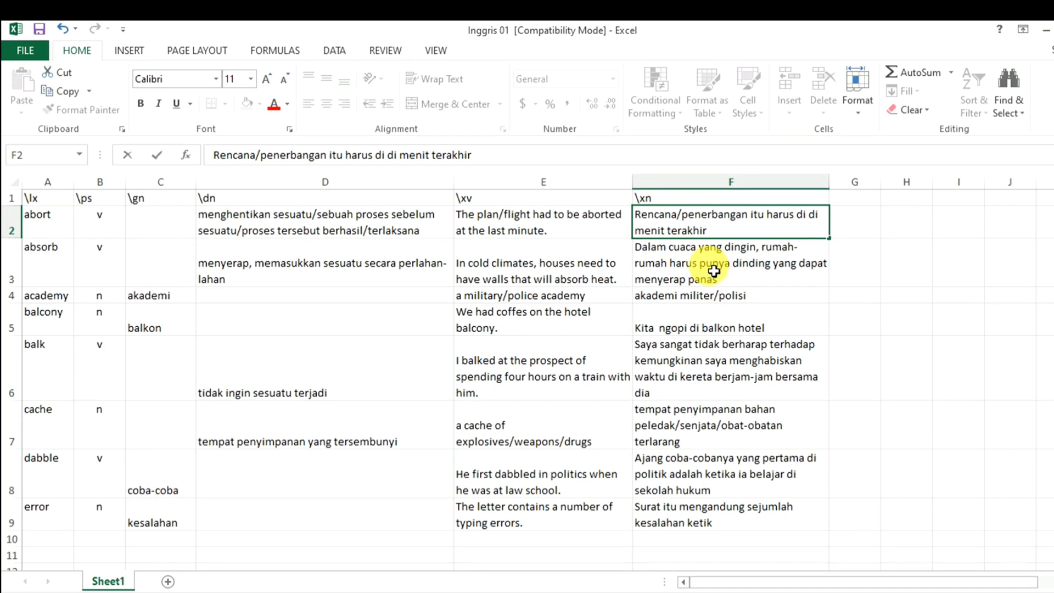
text(hentikan)
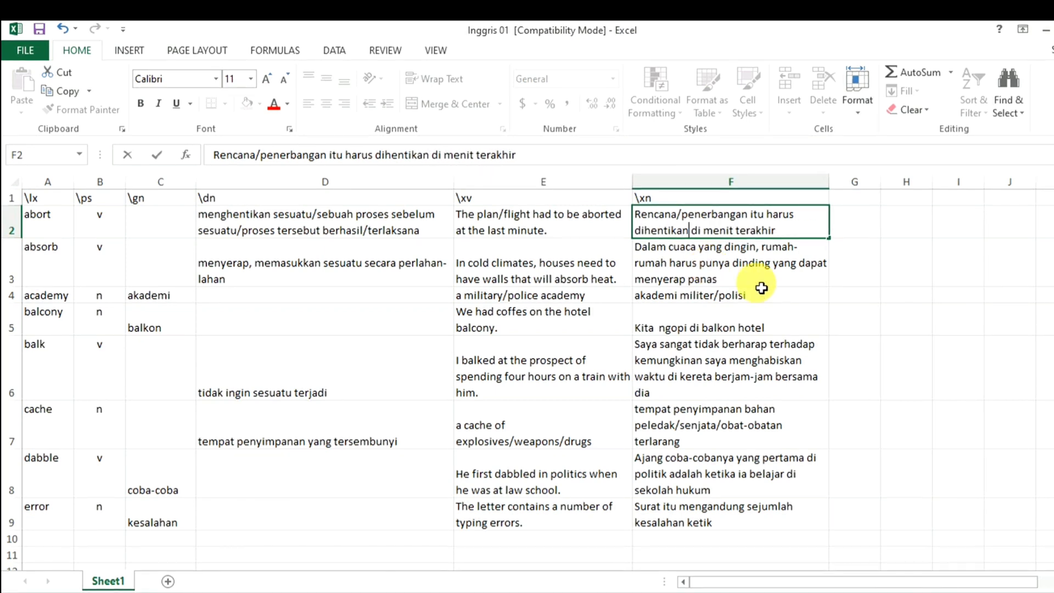
key(Return)
click(906, 296)
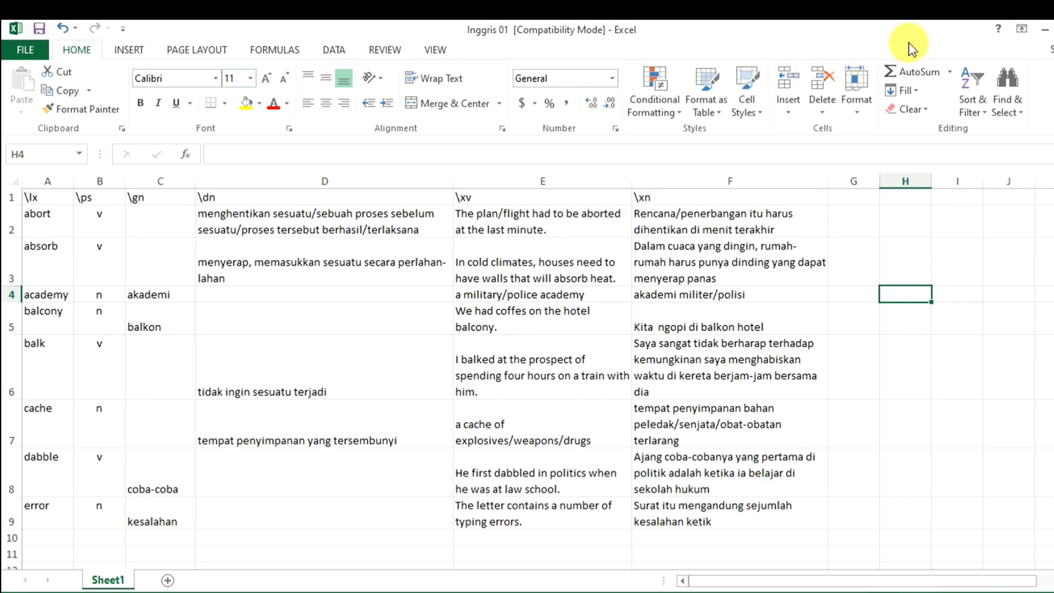
- Close the Inggris 01 workbook and select SheetSwiper_1.0 in the LATIHAN MEMBUAT KAMUS folder
click(1053, 28)
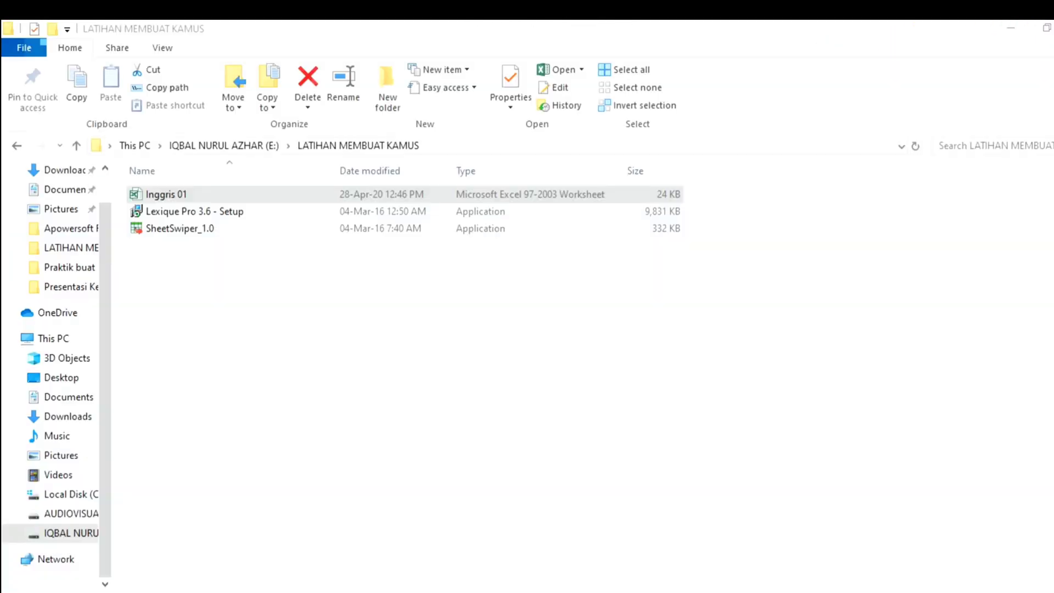
click(325, 329)
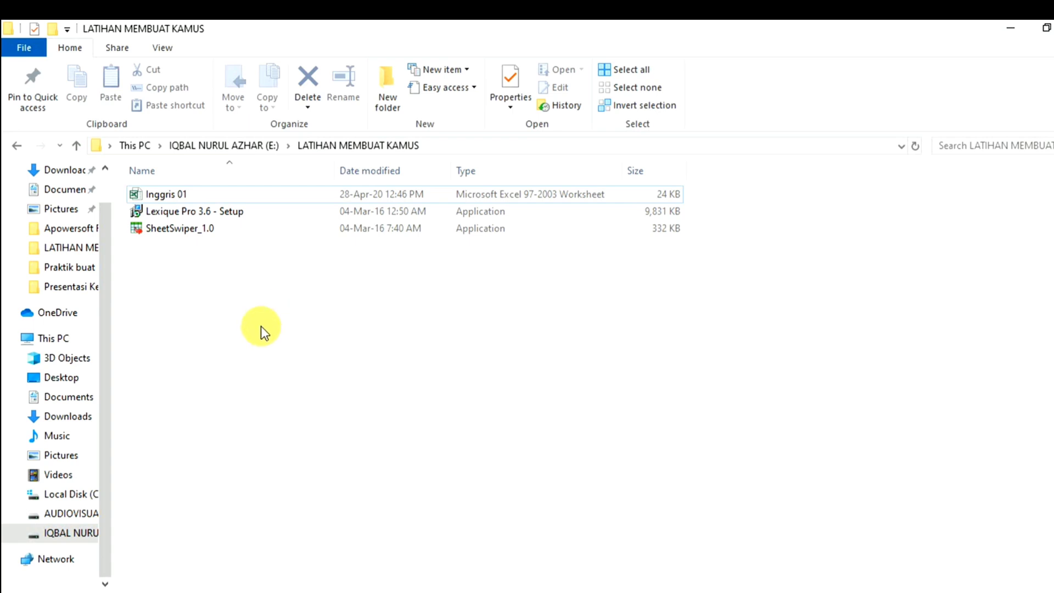
click(170, 230)
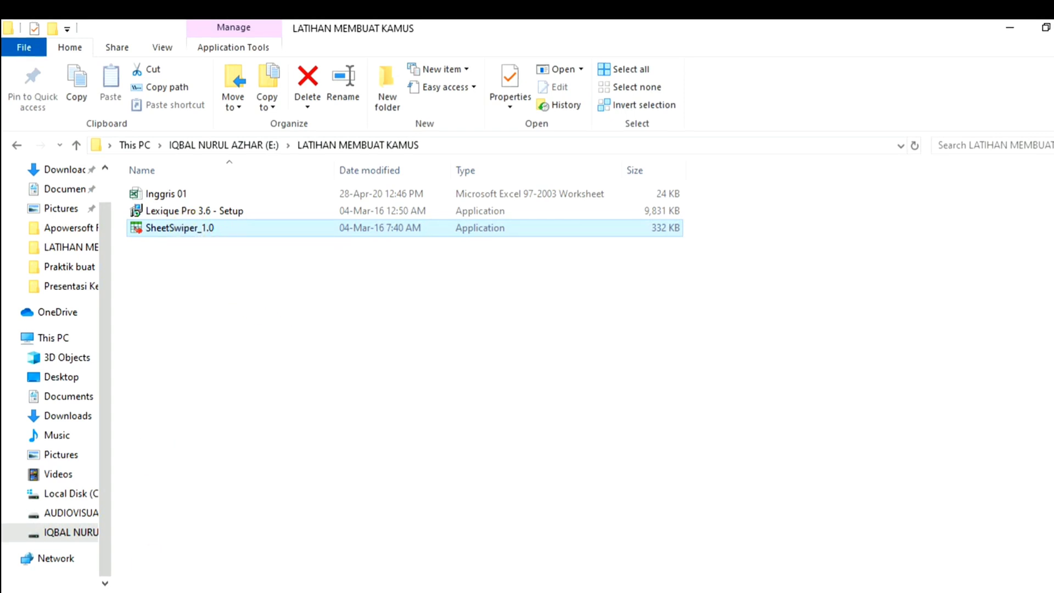
- Restore and centre the Sheet Swiper window, then open Inggris 01 as the spreadsheet to convert
mouse_move(180, 592)
click(196, 577)
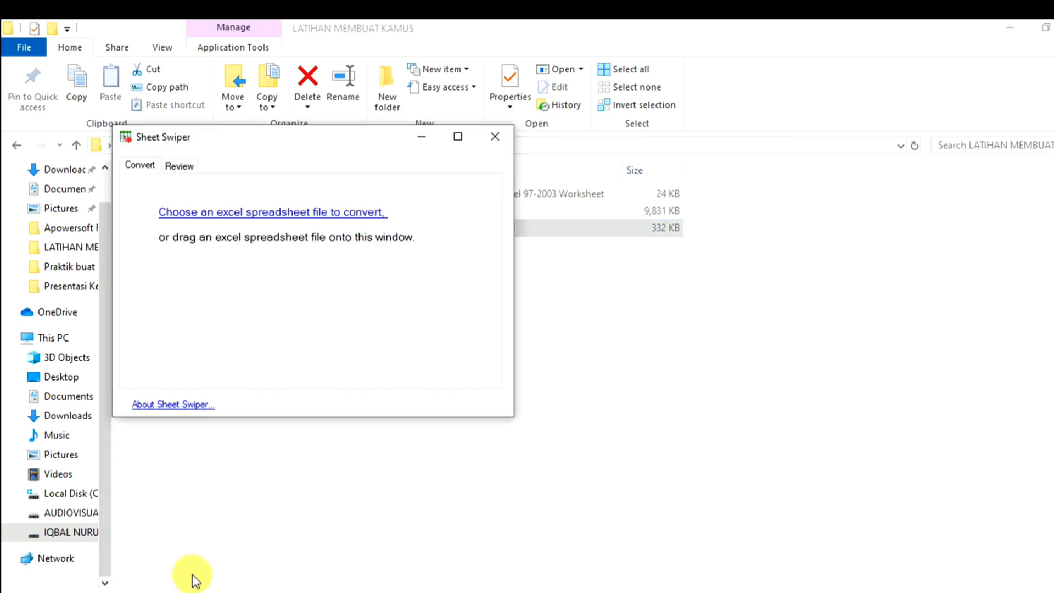
drag(250, 137, 534, 209)
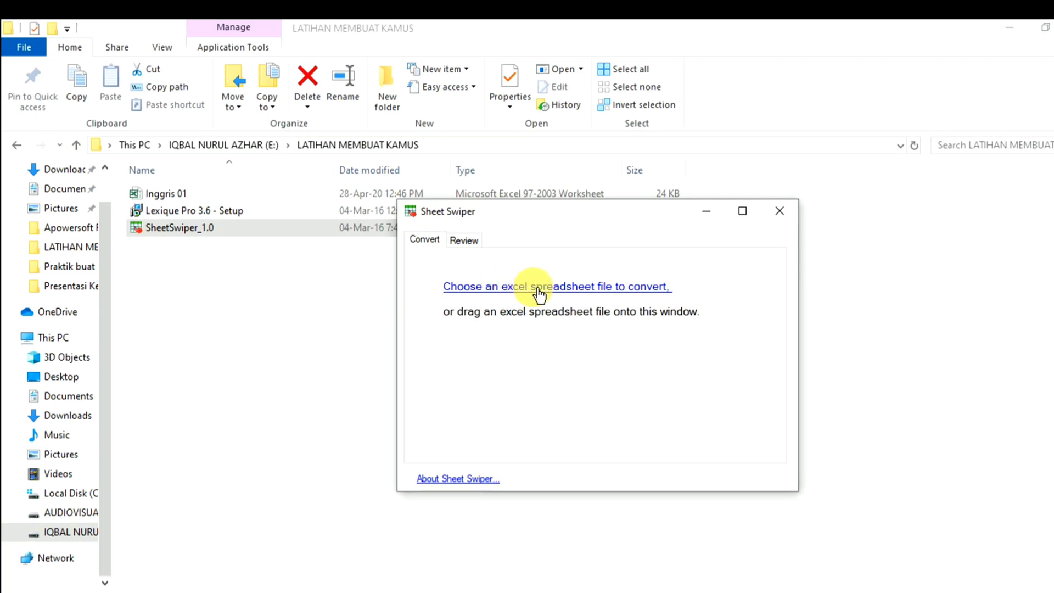
click(610, 292)
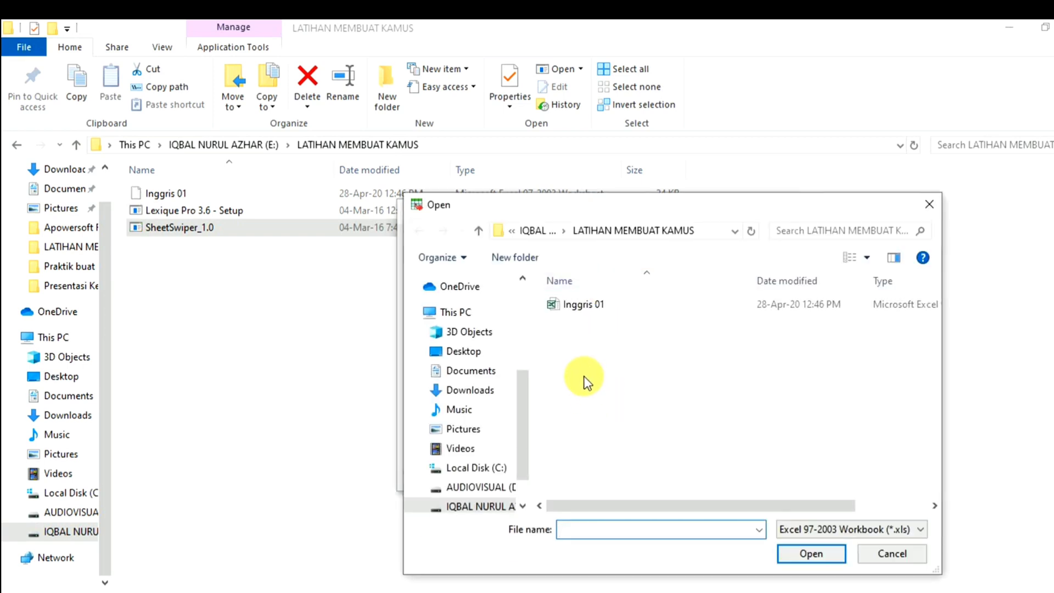
click(582, 308)
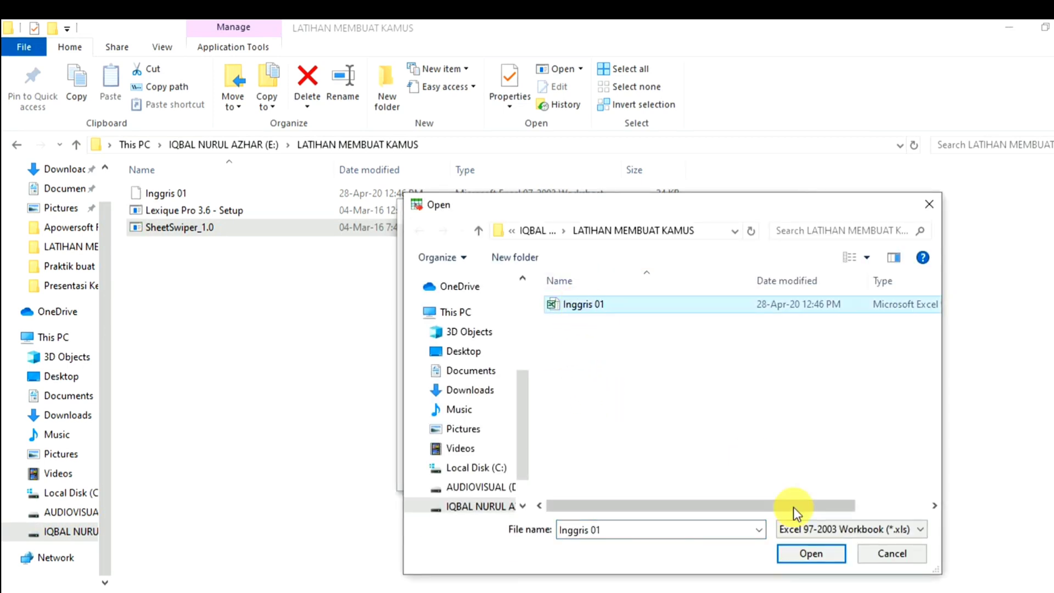
click(814, 554)
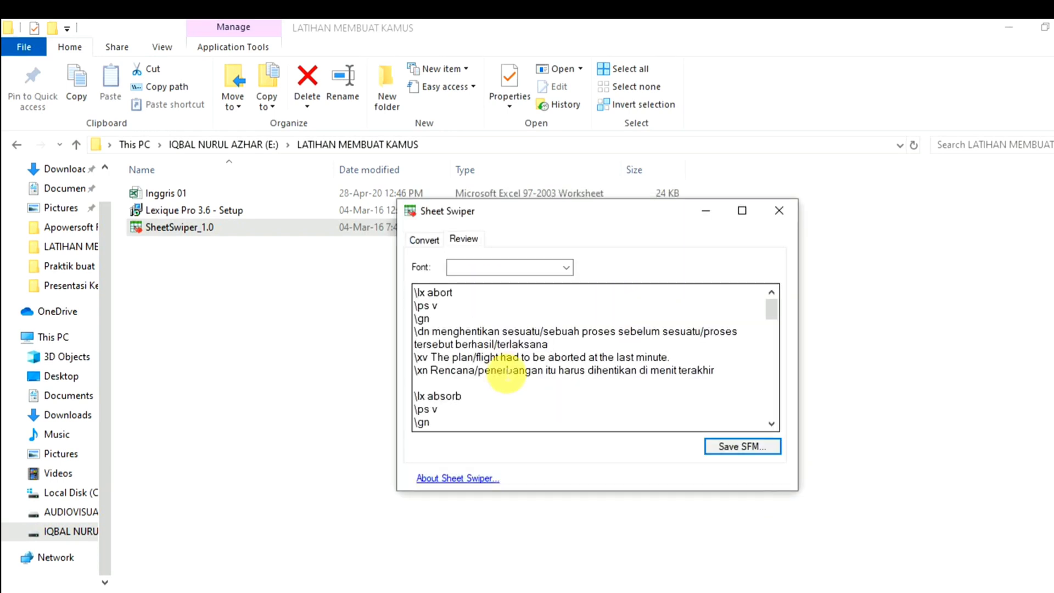
- Start Save SFM for the converted text and browse to E:\LATIHAN MEMBUAT KAMUS
scroll(705, 346, down, 2)
scroll(706, 346, down, 5)
scroll(706, 346, up, 7)
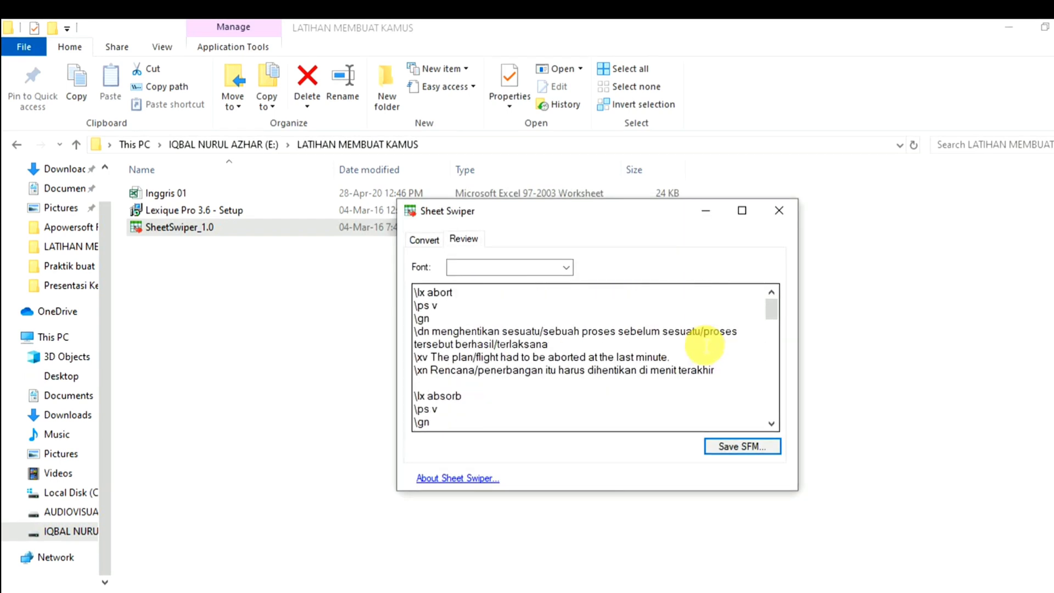
scroll(701, 346, down, 11)
scroll(692, 352, down, 3)
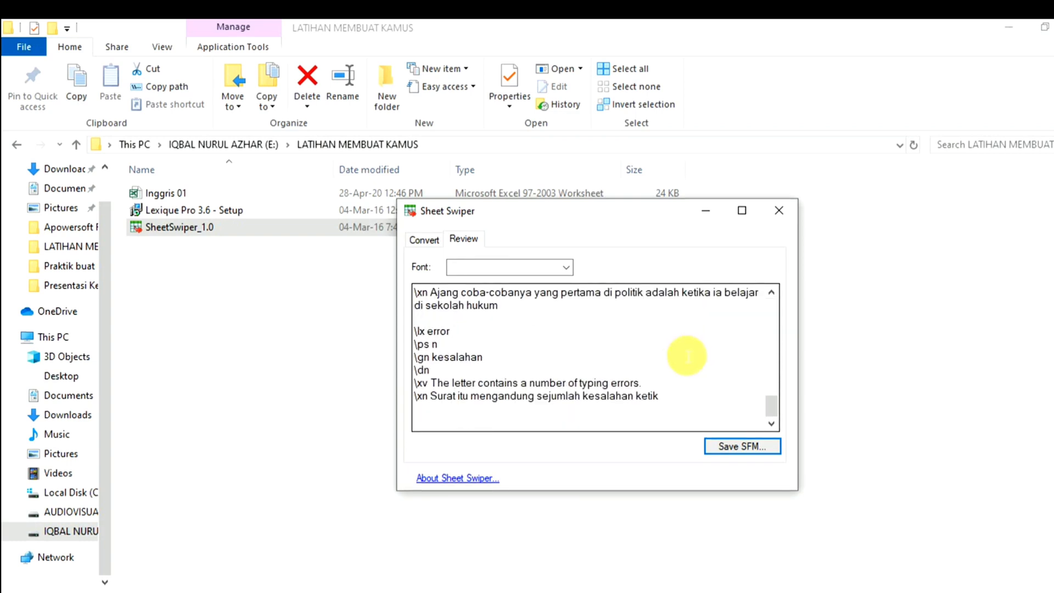
scroll(686, 351, up, 8)
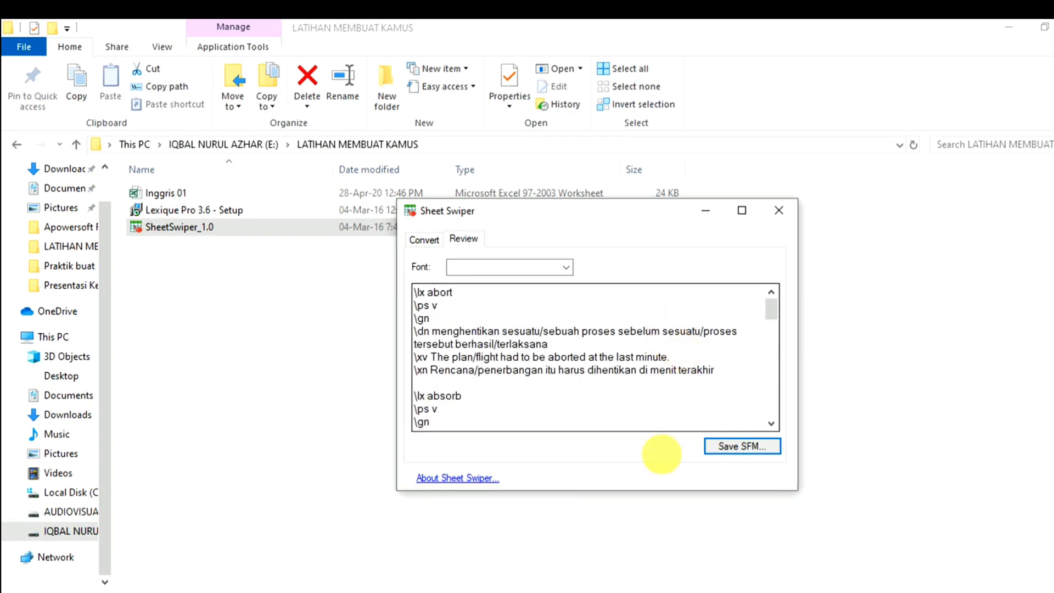
click(734, 443)
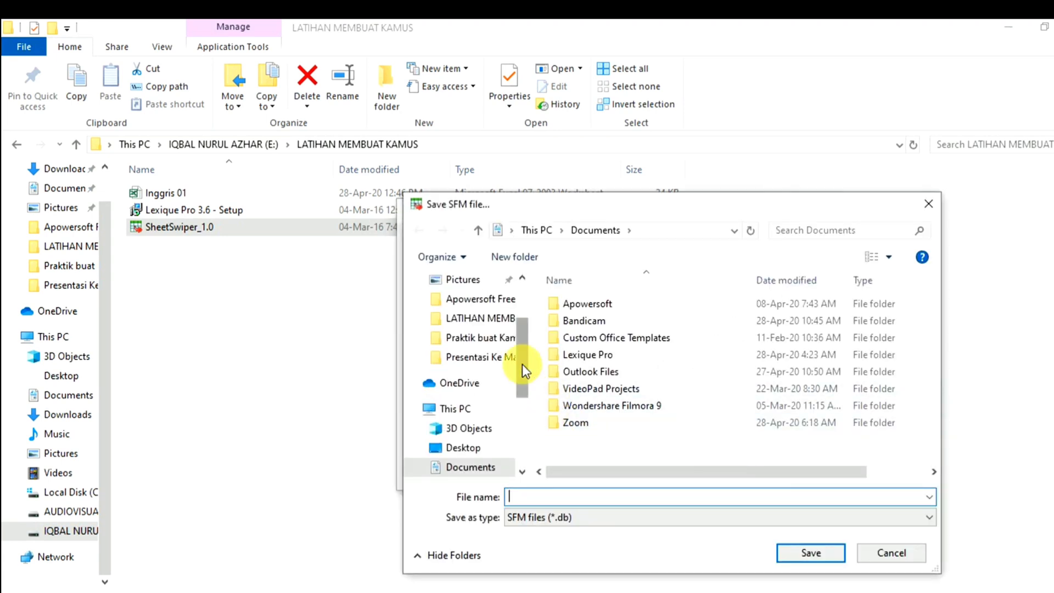
drag(522, 364, 521, 437)
click(480, 438)
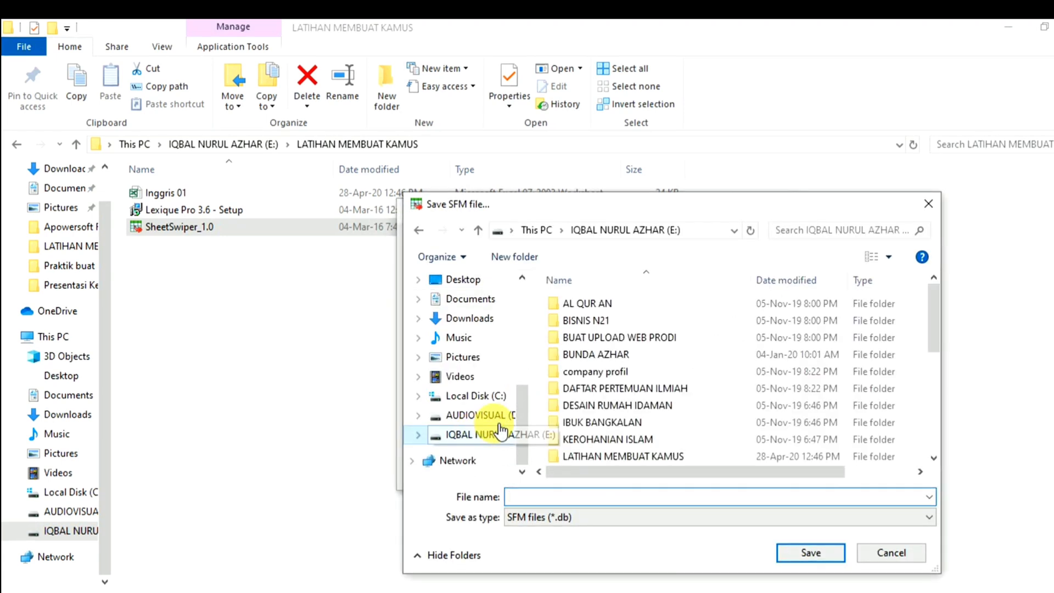
scroll(727, 369, down, 1)
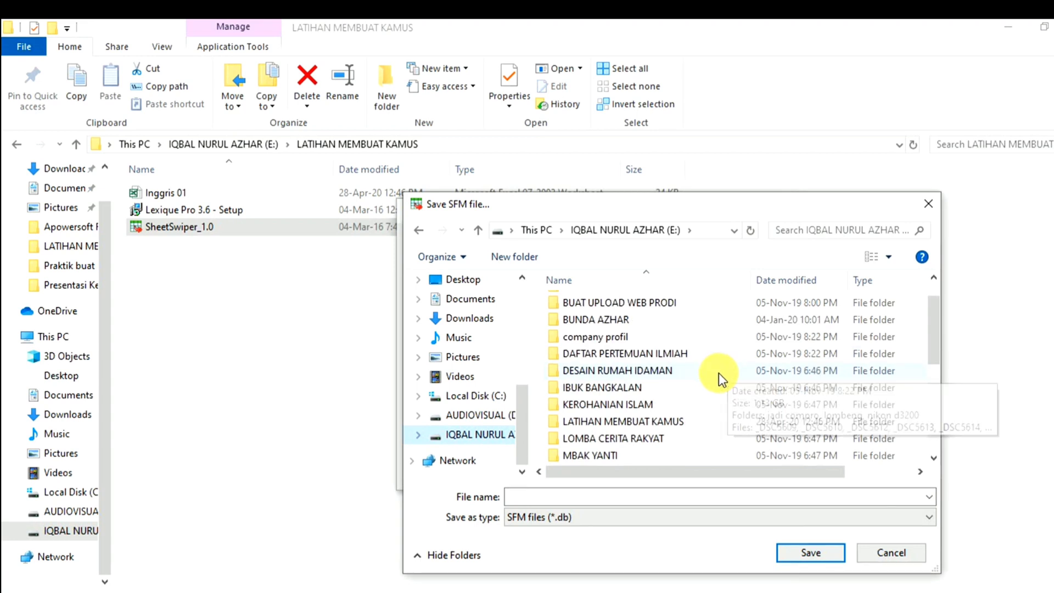
click(644, 426)
double_click(645, 427)
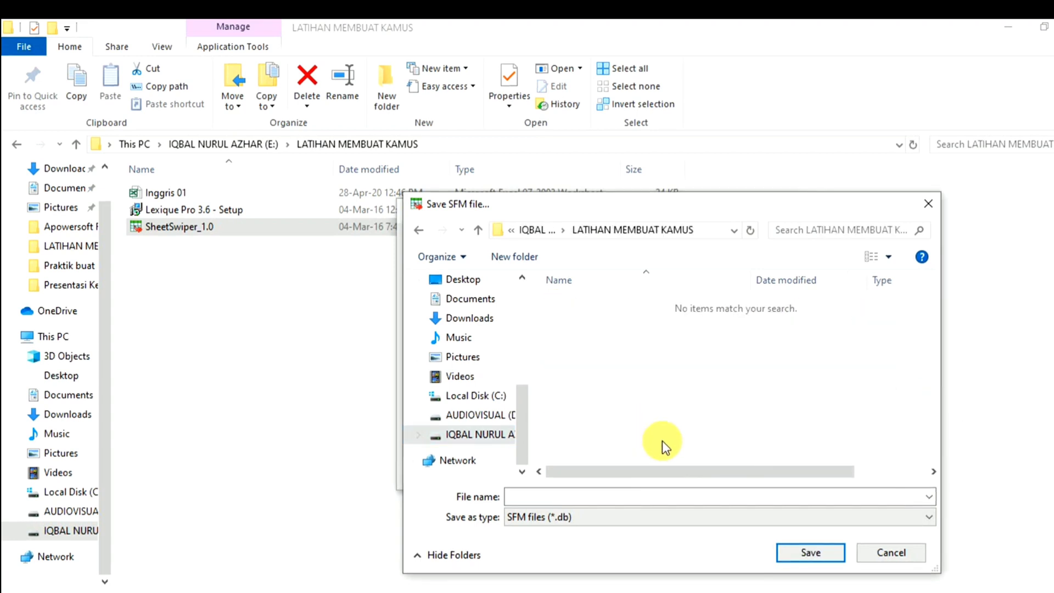
- Save the SFM file under the name Inggris01 in that folder
click(806, 554)
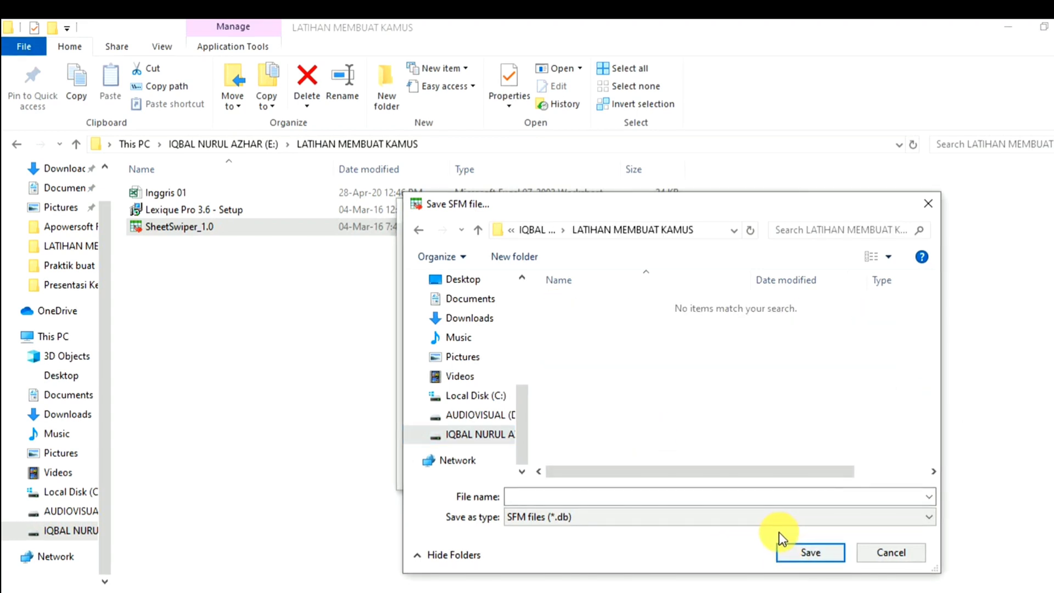
click(578, 497)
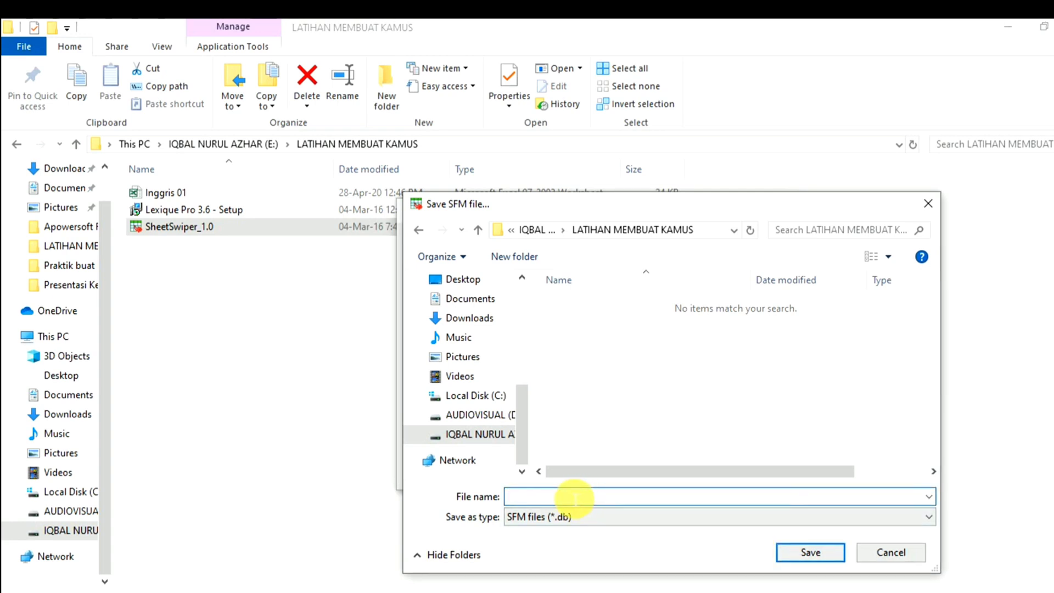
text(Inggris)
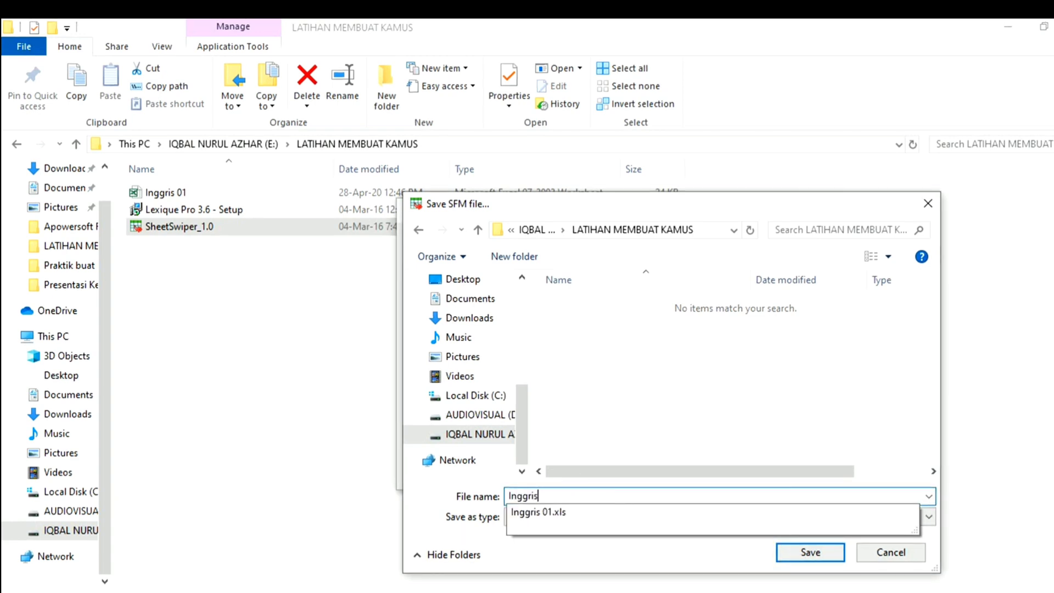
text(01)
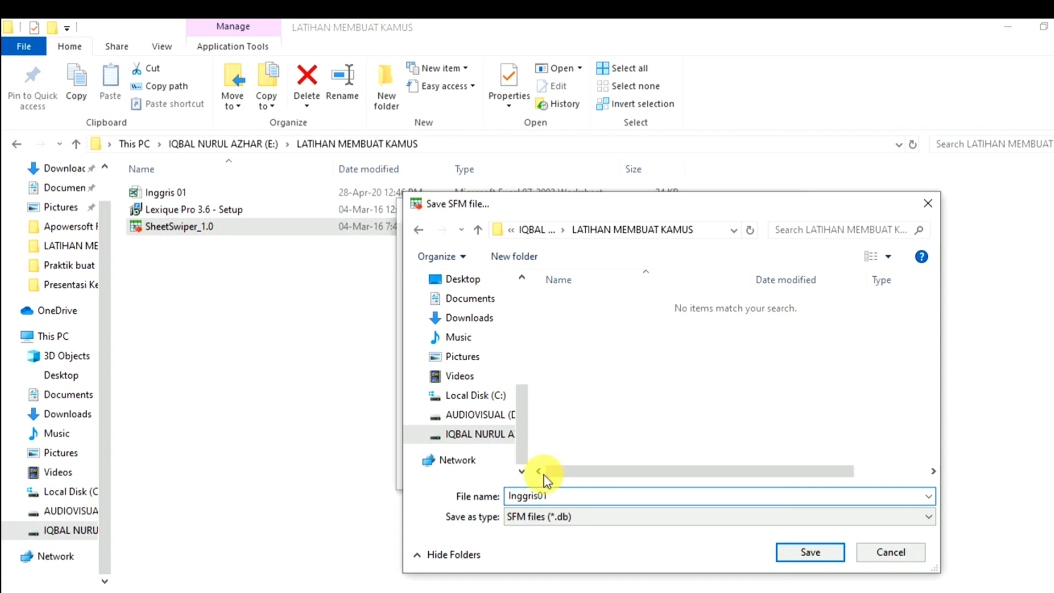
click(804, 552)
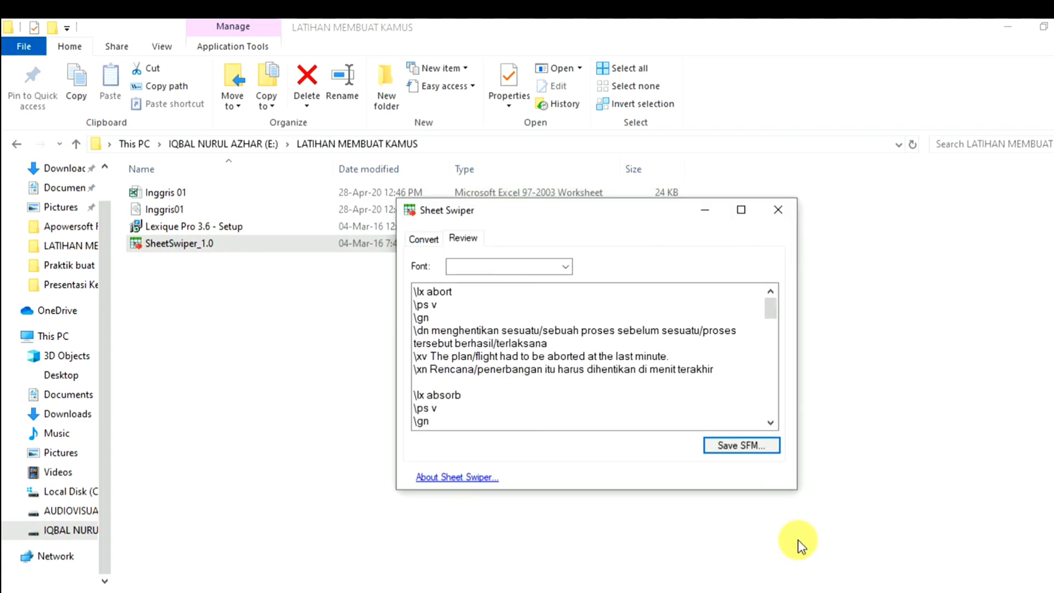
- Close SheetSwiper, clear the folder selection, and minimize File Explorer to reveal the desktop
click(776, 209)
click(278, 367)
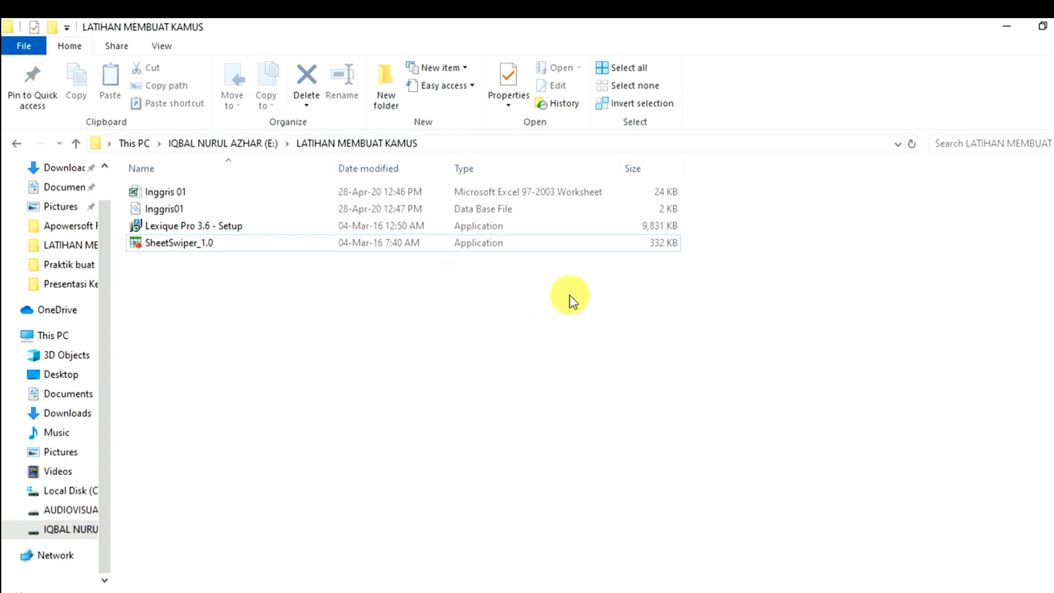
click(1008, 32)
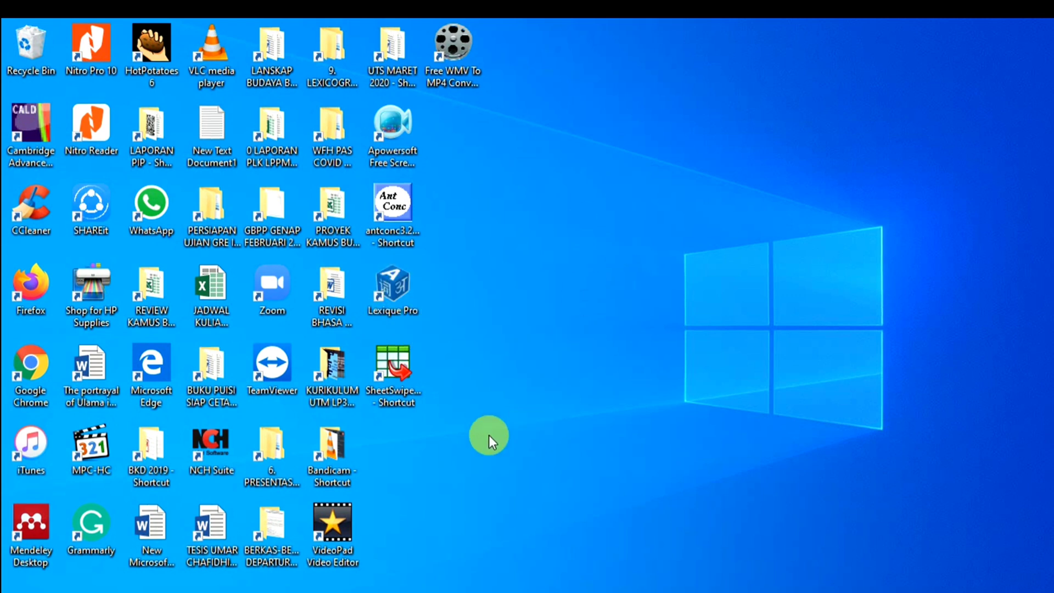
- Launch Lexique Pro and open the Inggris01 database from the LATIHAN MEMBUAT KAMUS folder
double_click(391, 304)
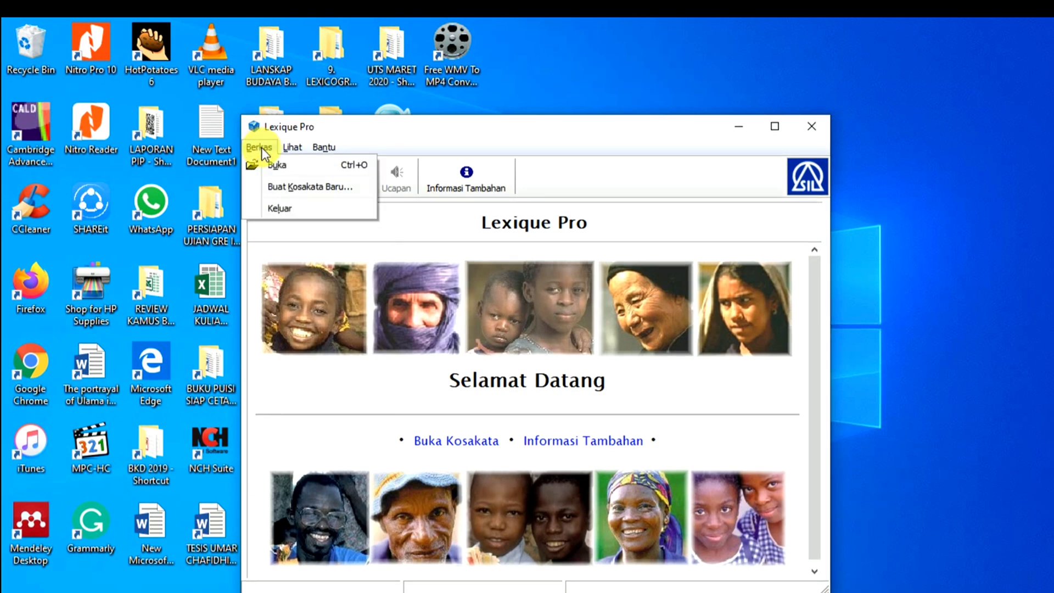
click(275, 164)
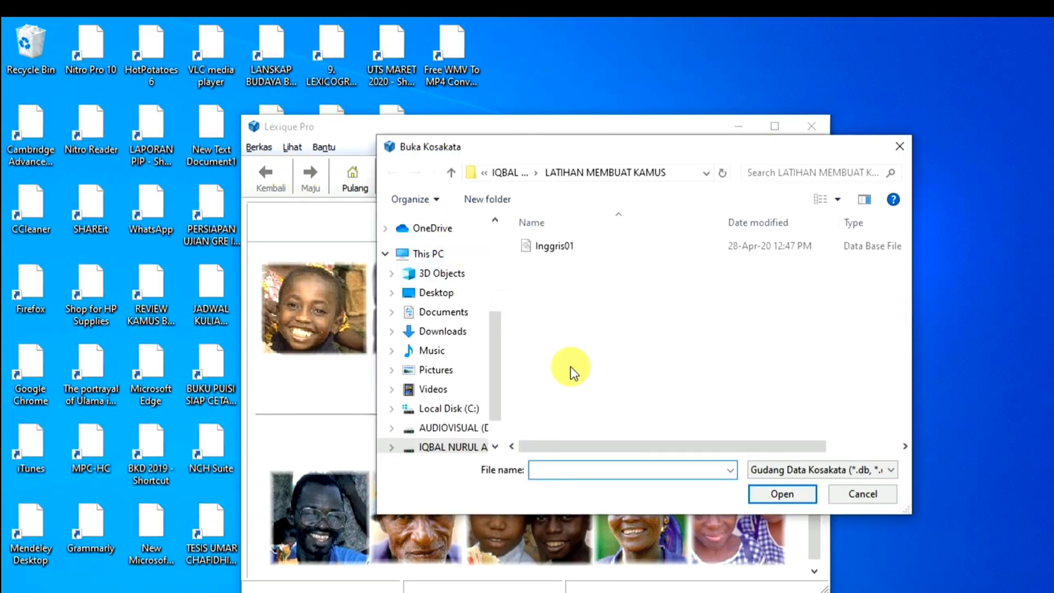
click(555, 252)
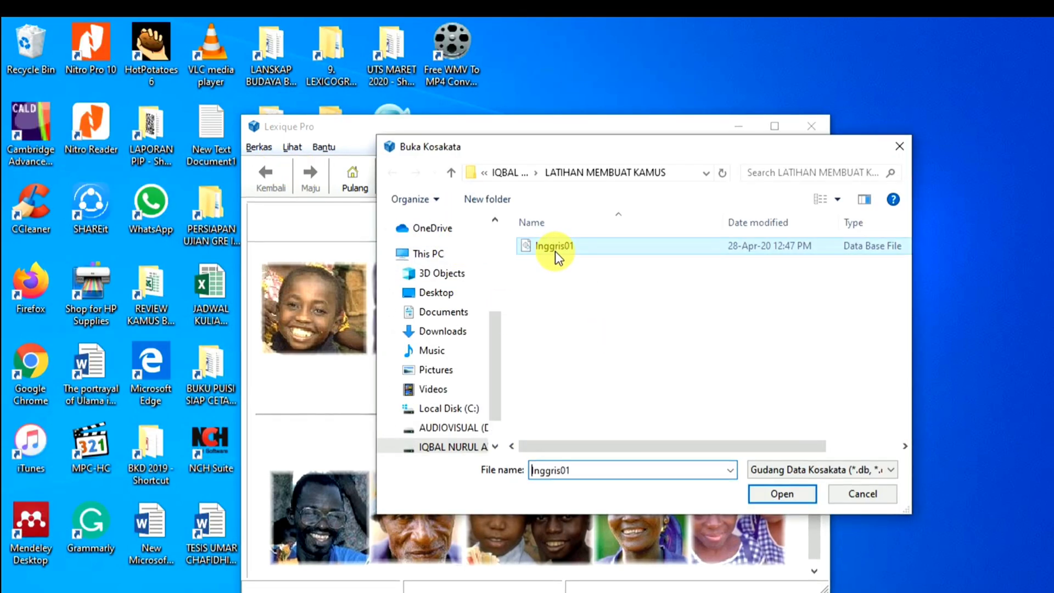
click(780, 494)
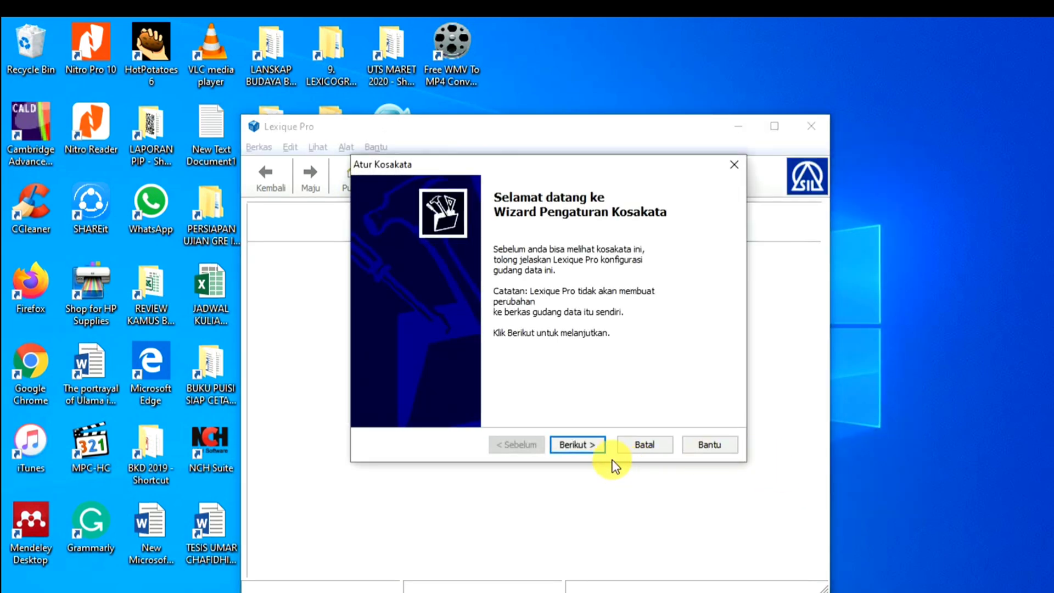
- Enter Inggris01 as Nama Bahasa and en as Kode Bahasa, checking it via Cari Kode
click(585, 446)
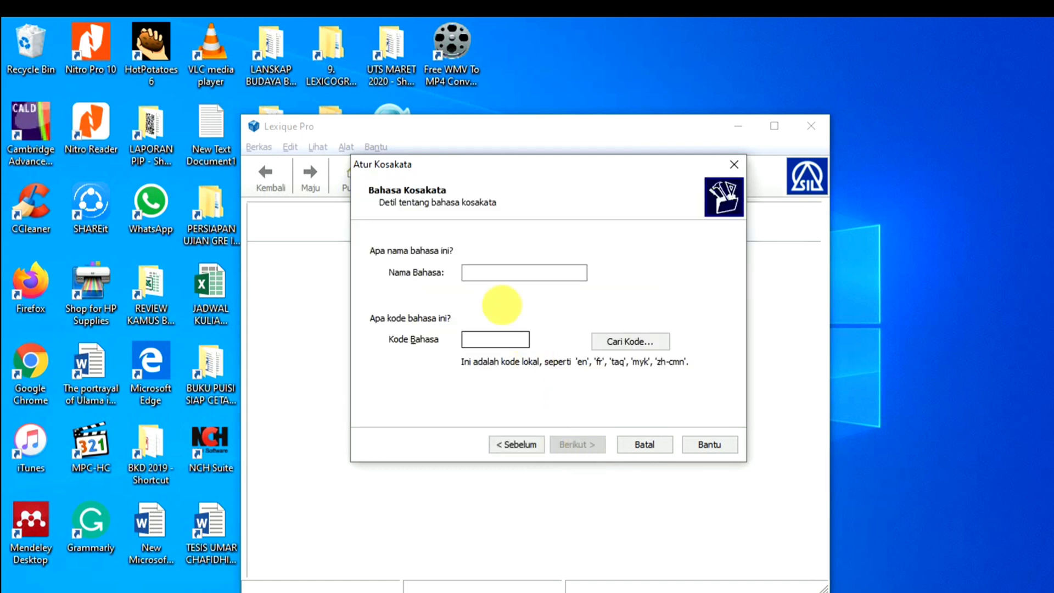
click(508, 273)
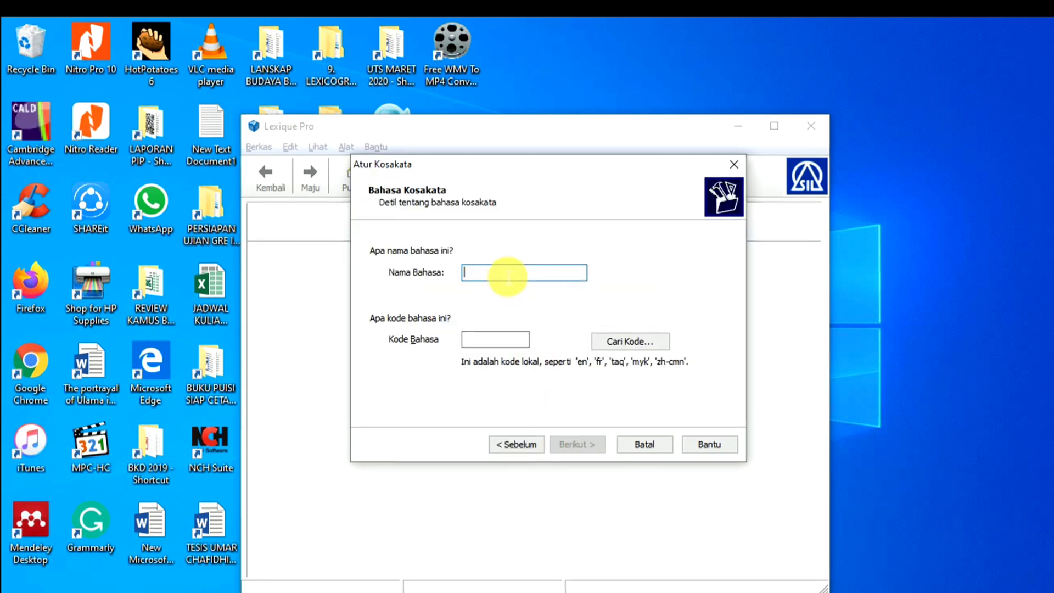
text(Inggris01)
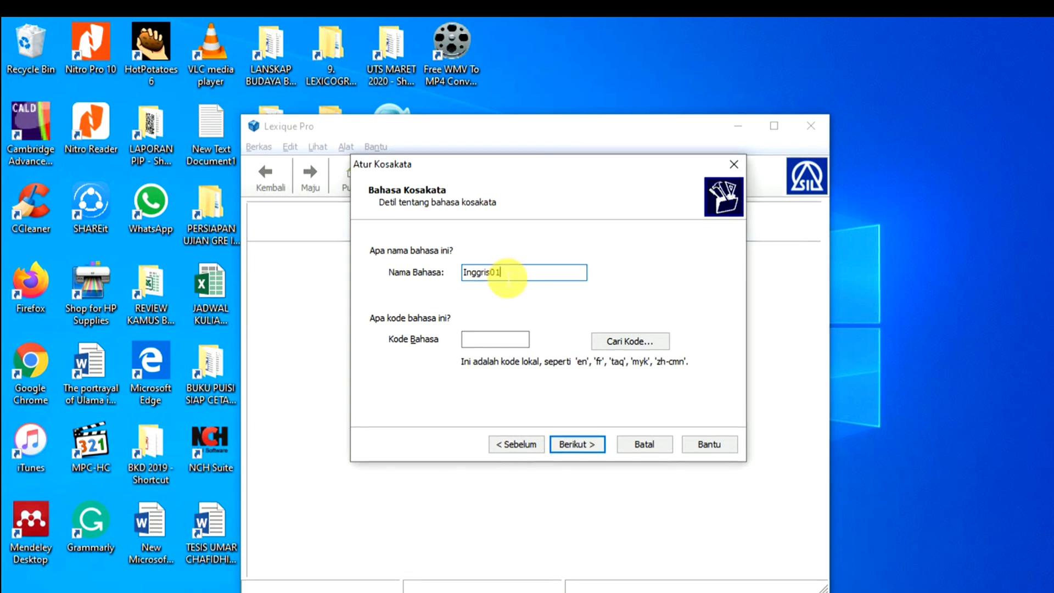
click(498, 343)
text(en)
click(656, 342)
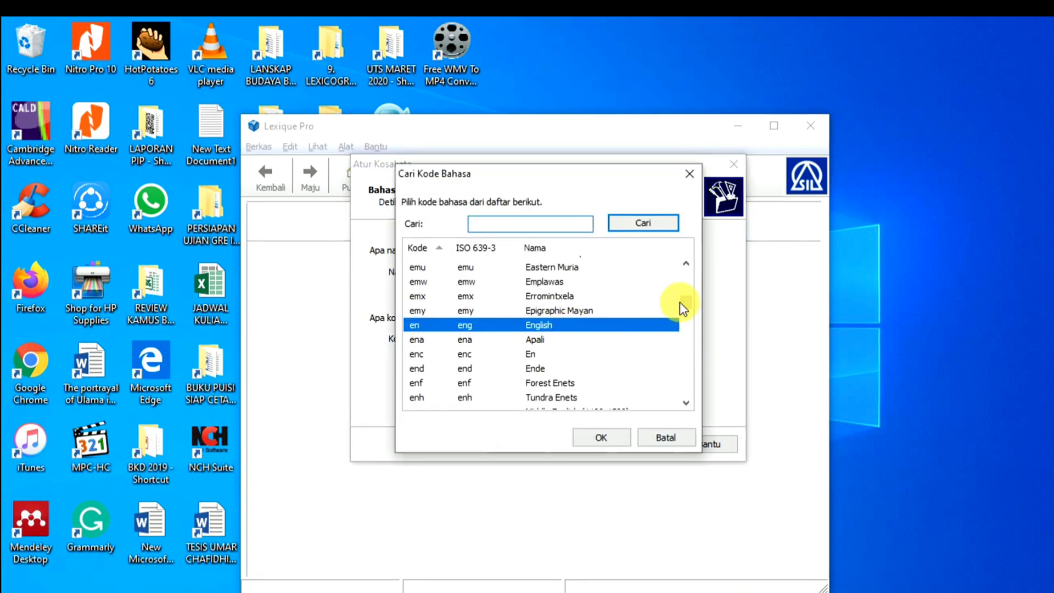
click(689, 176)
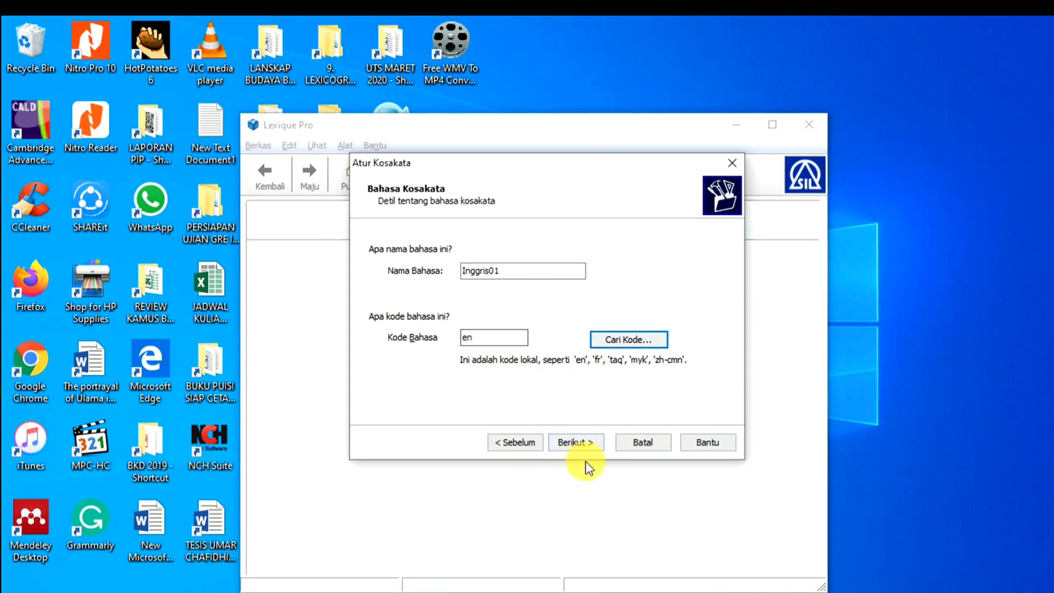
- Skip the Toolbox rules file and set the database encoding to Unicode UTF-8
click(585, 444)
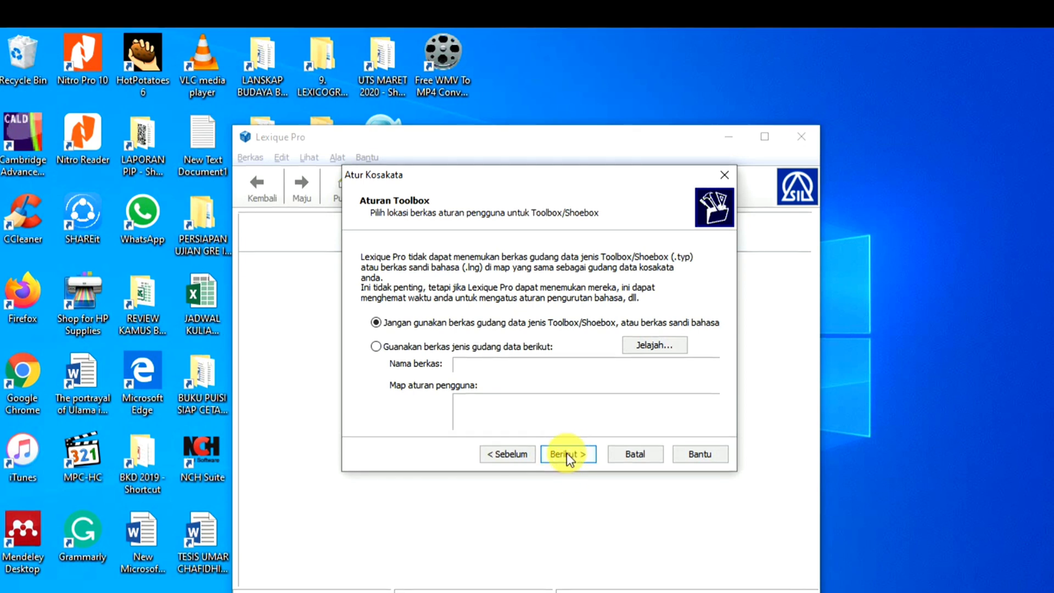
click(567, 453)
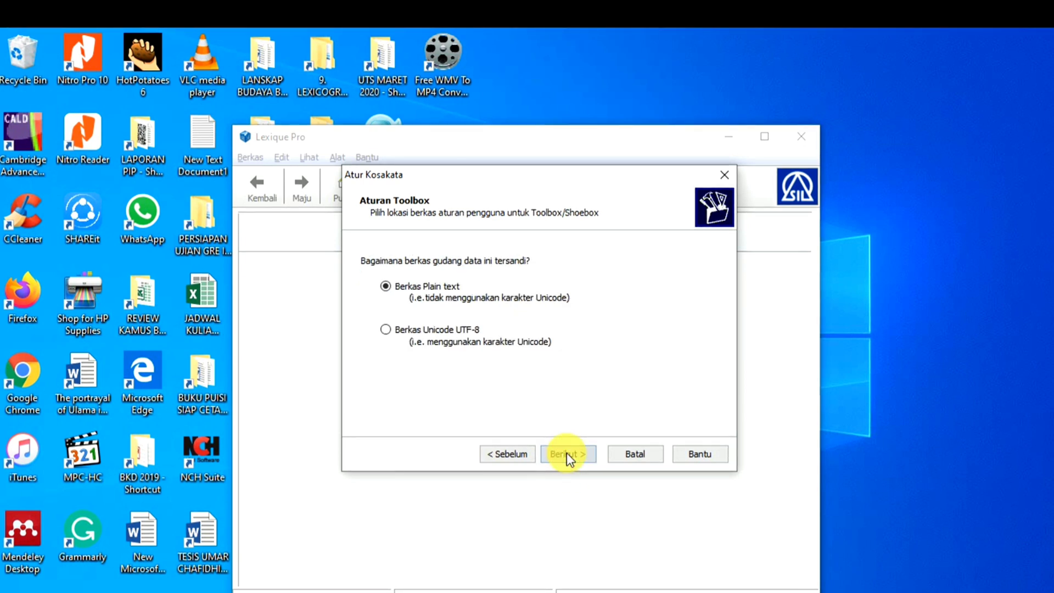
click(386, 330)
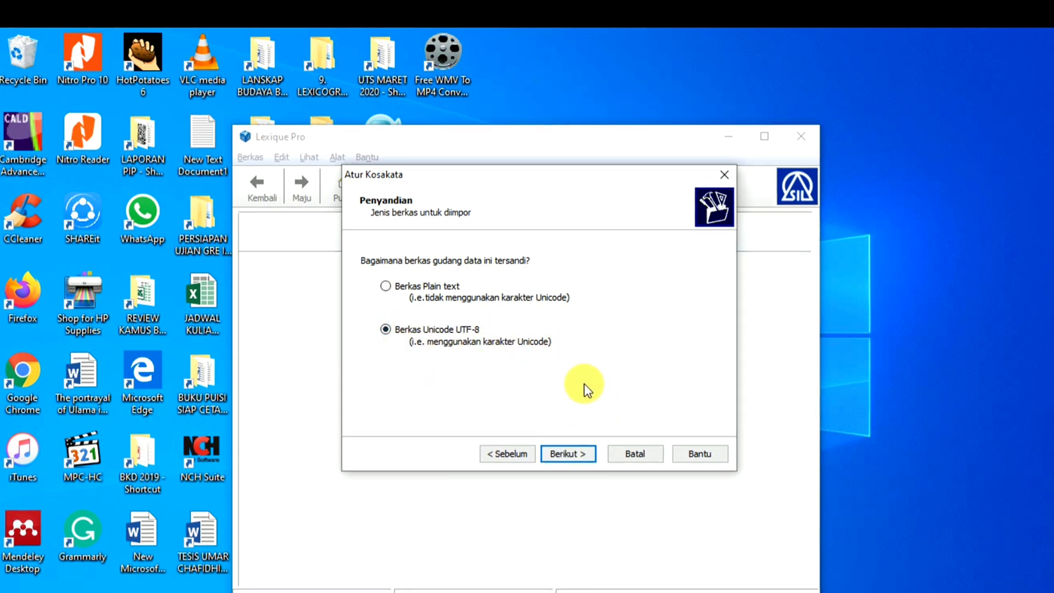
click(576, 454)
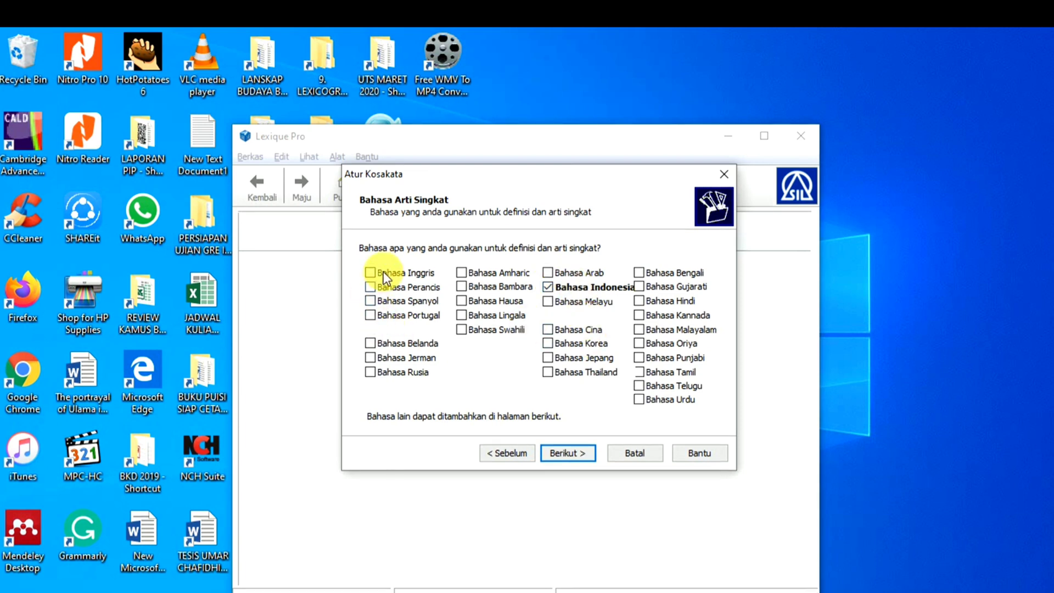
- Keep Indonesian as definition and index language, with n as its marker
click(569, 453)
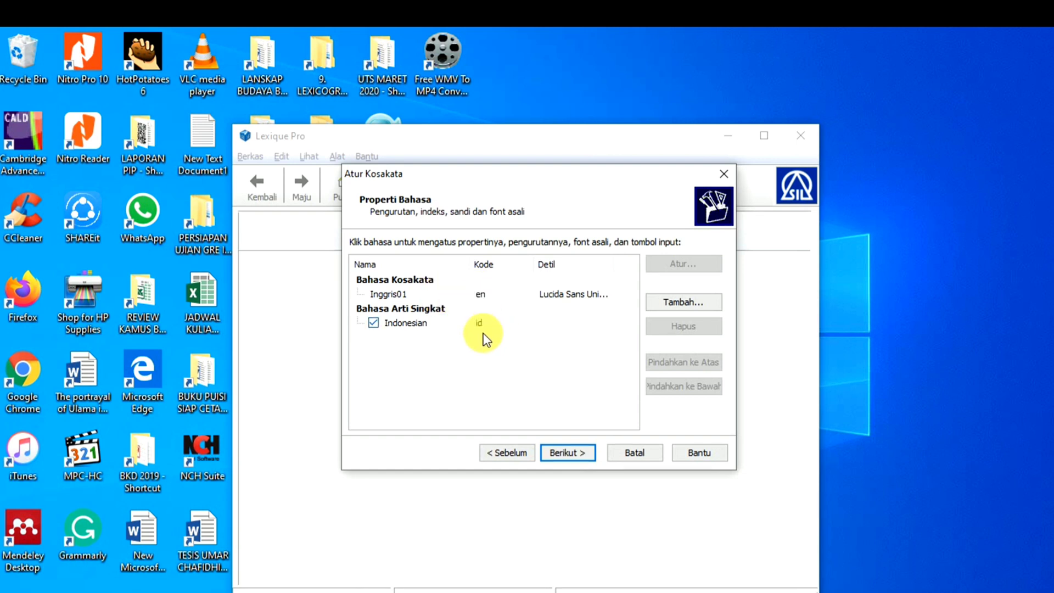
click(572, 453)
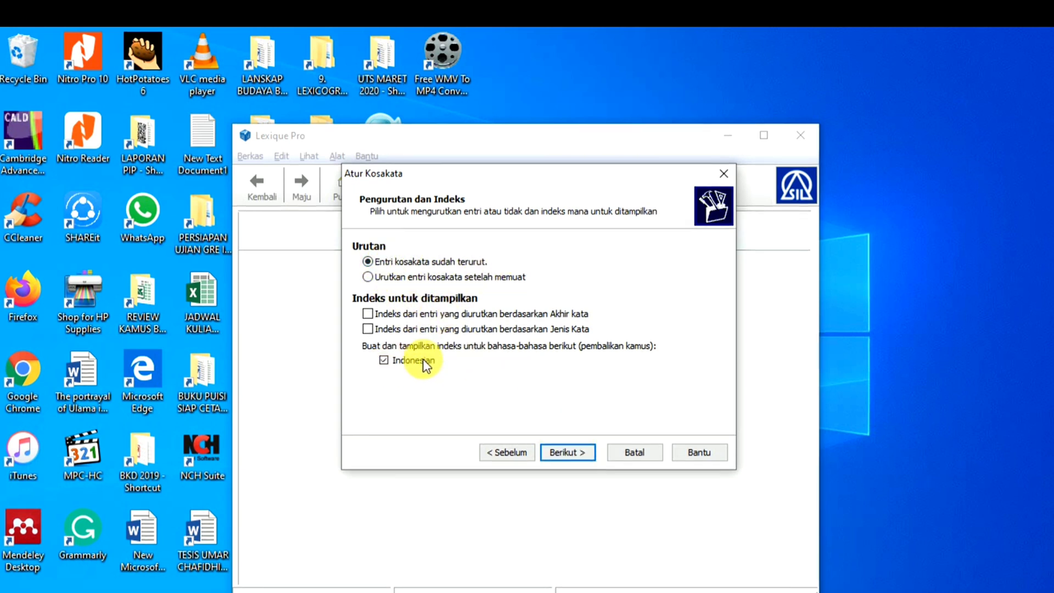
click(569, 453)
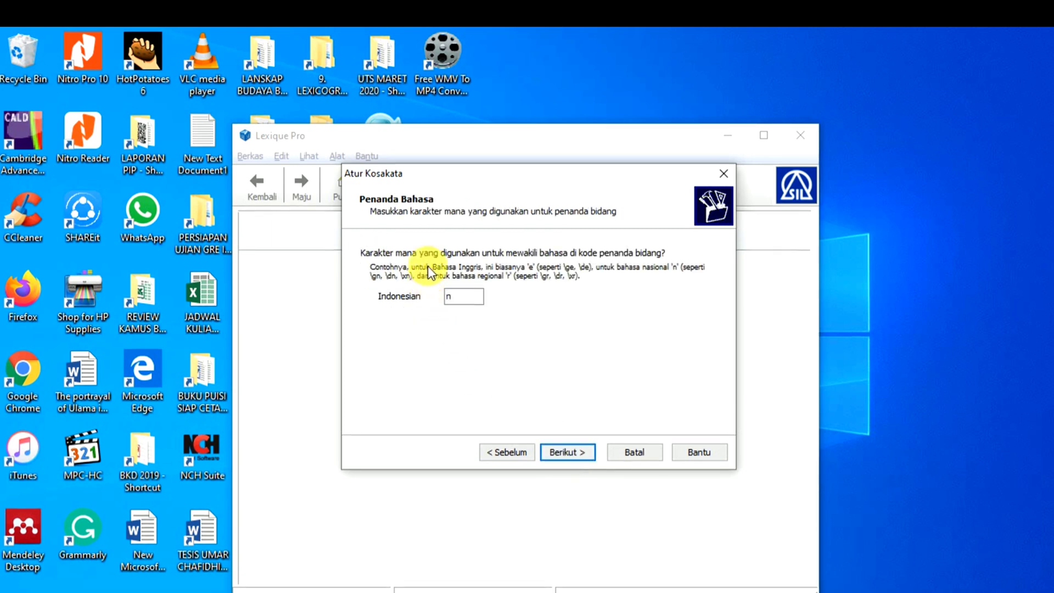
click(466, 297)
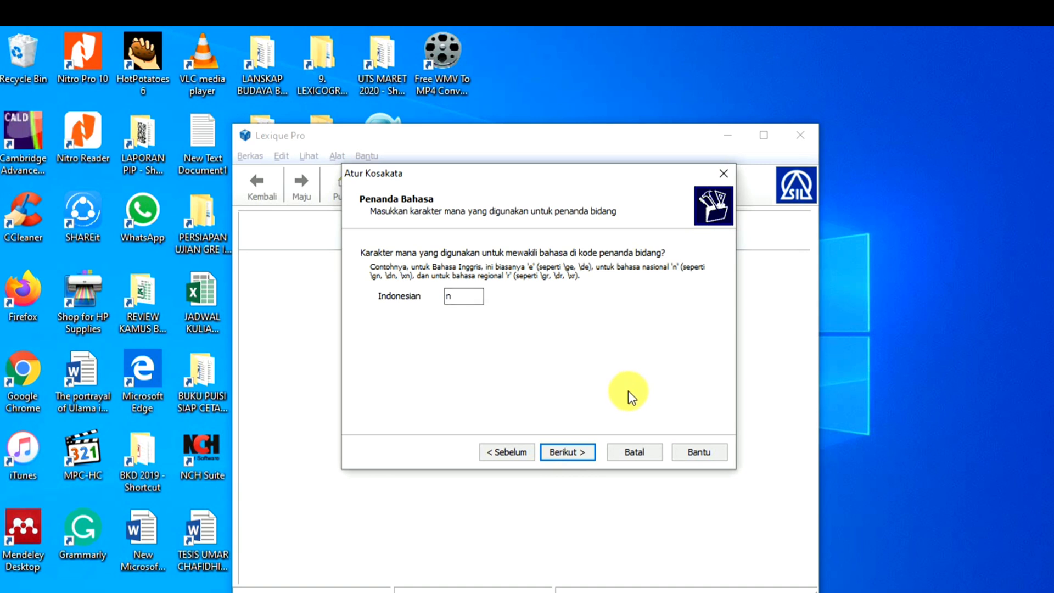
click(583, 453)
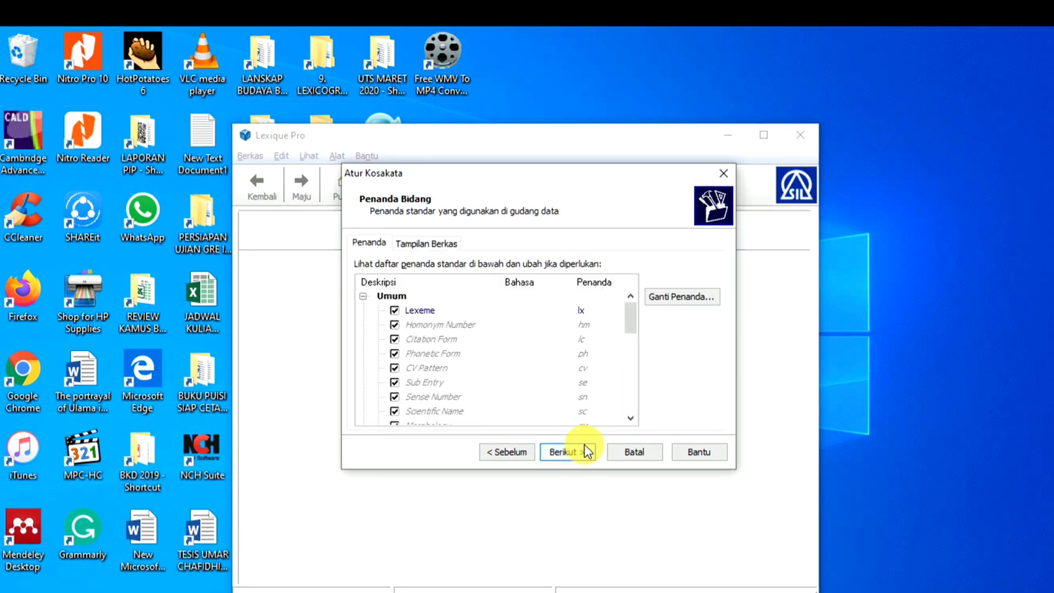
- Scroll through the Penanda Bidang list and accept the standard field markers unchanged
drag(627, 316, 596, 349)
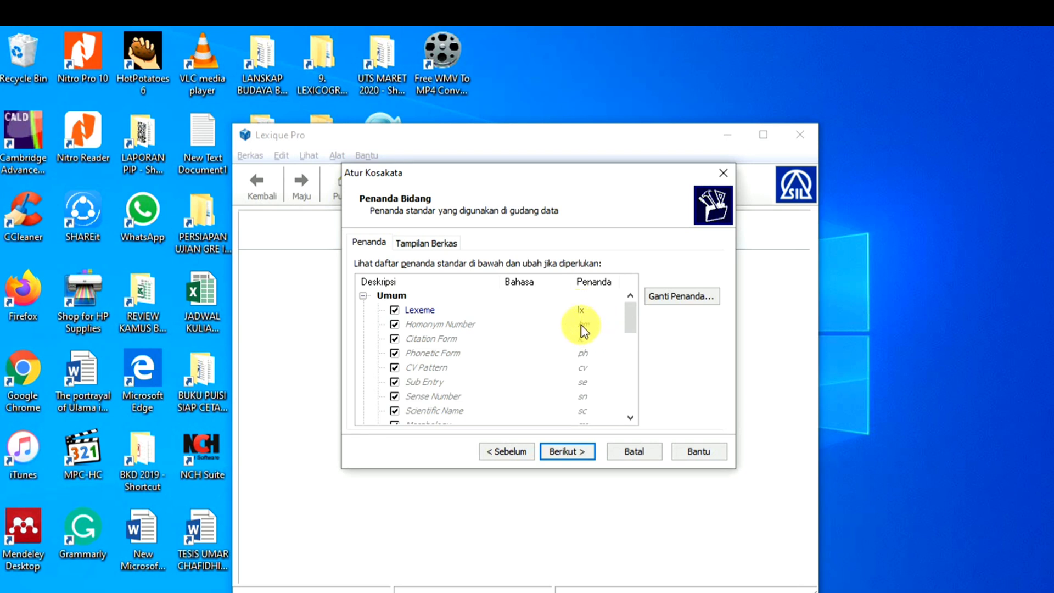
scroll(604, 357, down, 1)
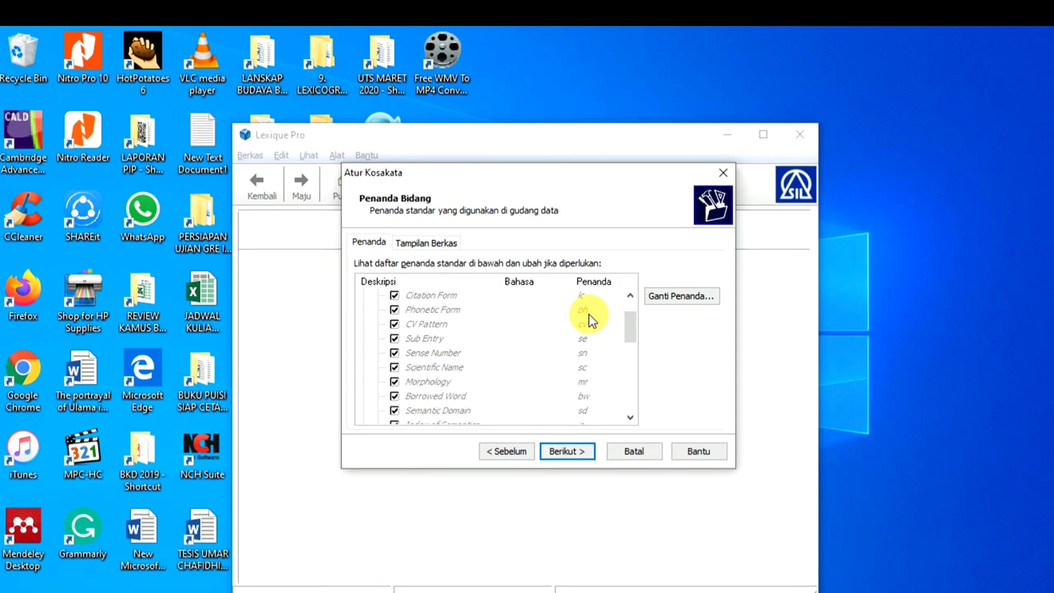
scroll(588, 317, down, 1)
scroll(588, 317, up, 1)
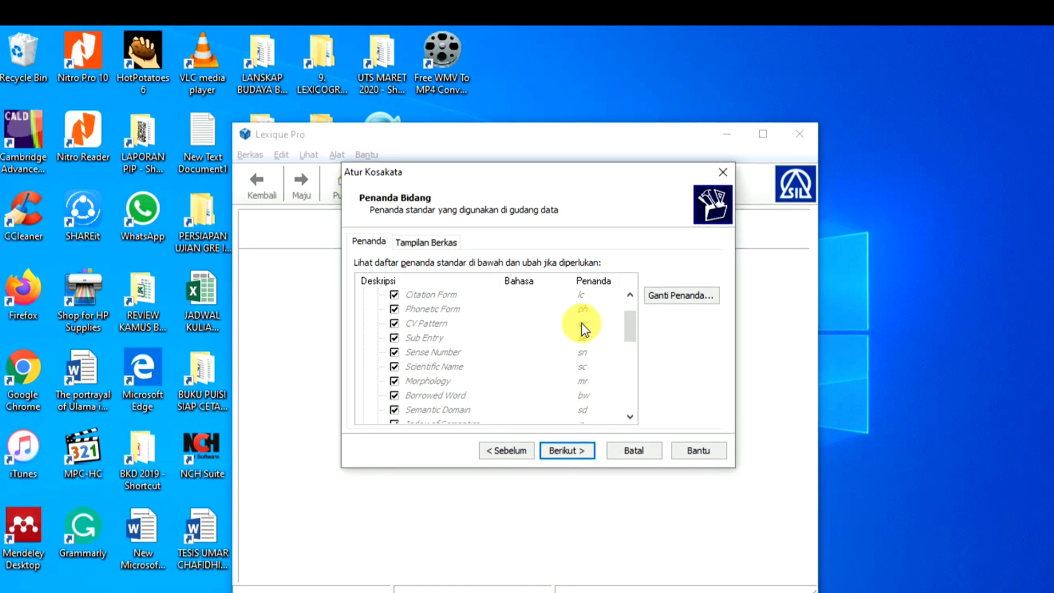
scroll(583, 342, down, 2)
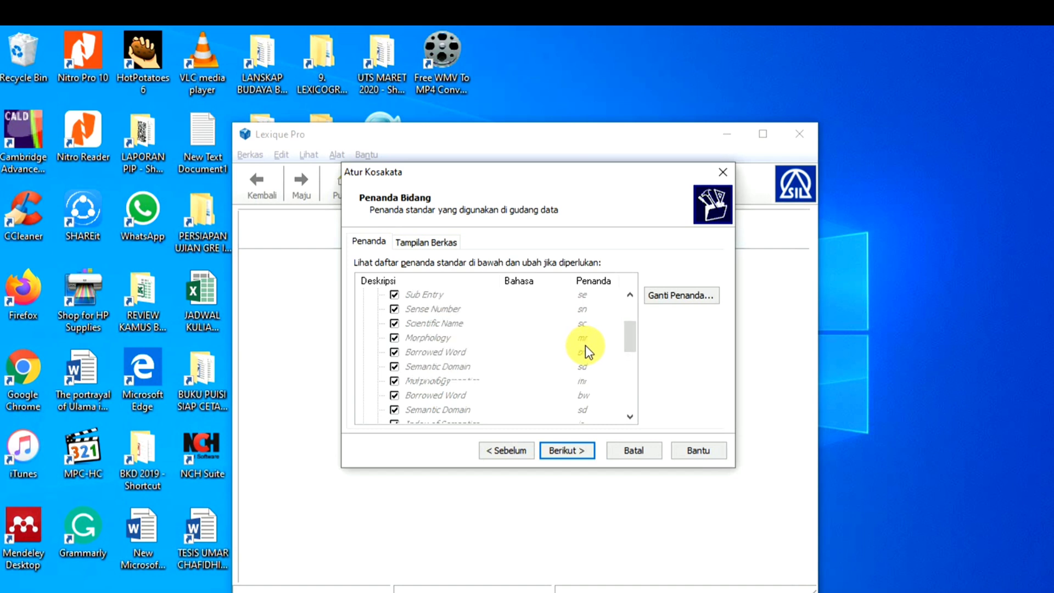
scroll(471, 346, down, 3)
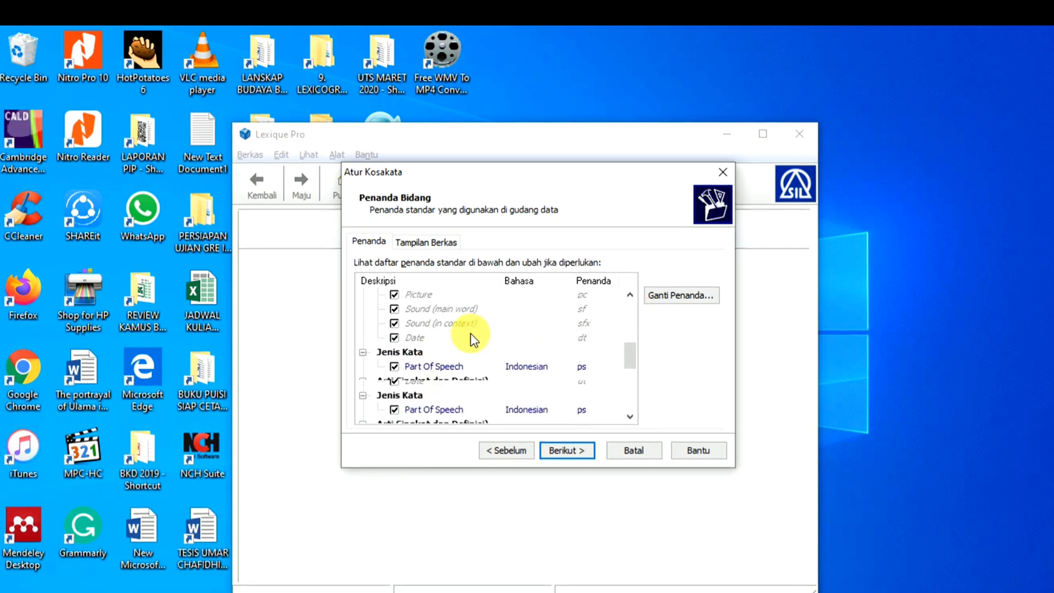
scroll(481, 342, up, 5)
scroll(482, 343, up, 1)
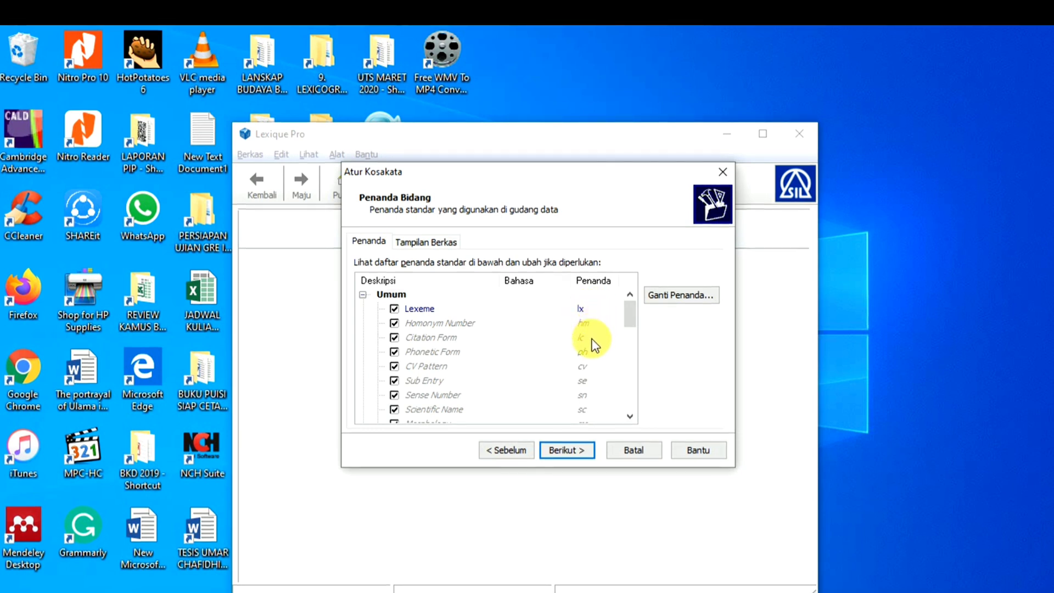
scroll(588, 324, down, 3)
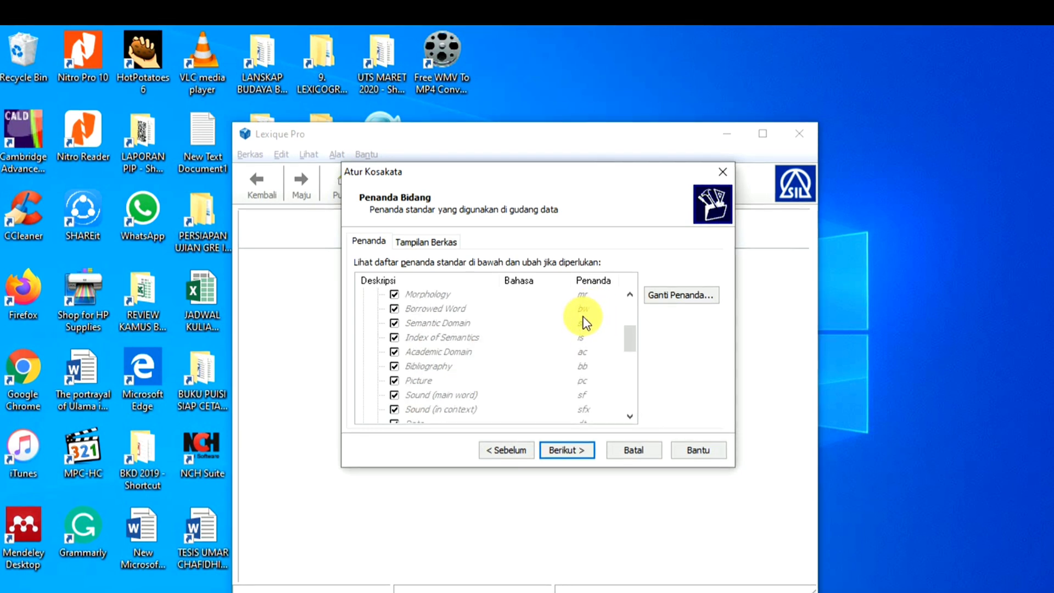
scroll(586, 323, down, 1)
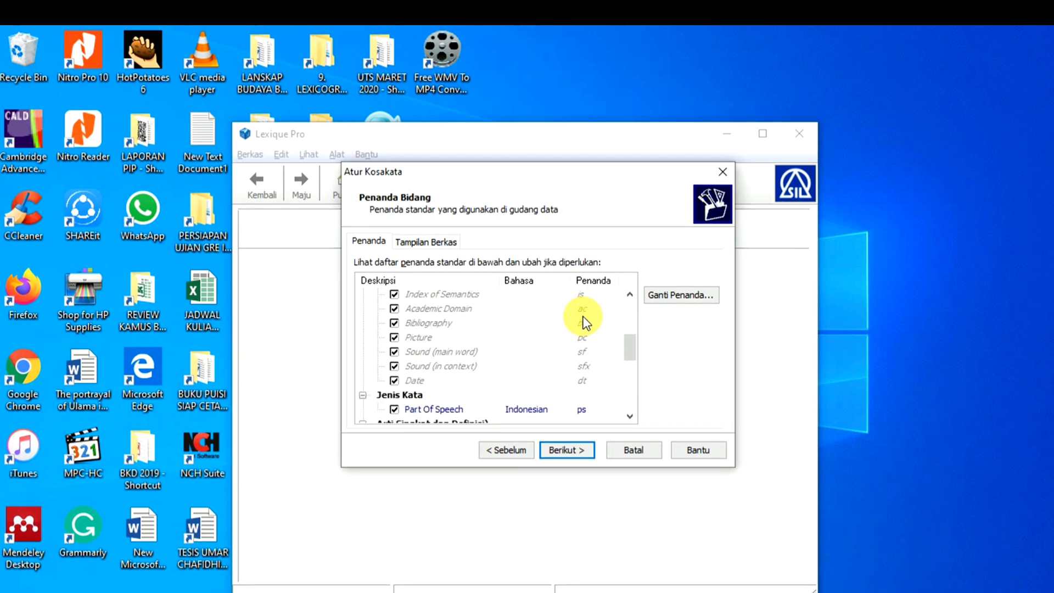
scroll(587, 323, down, 6)
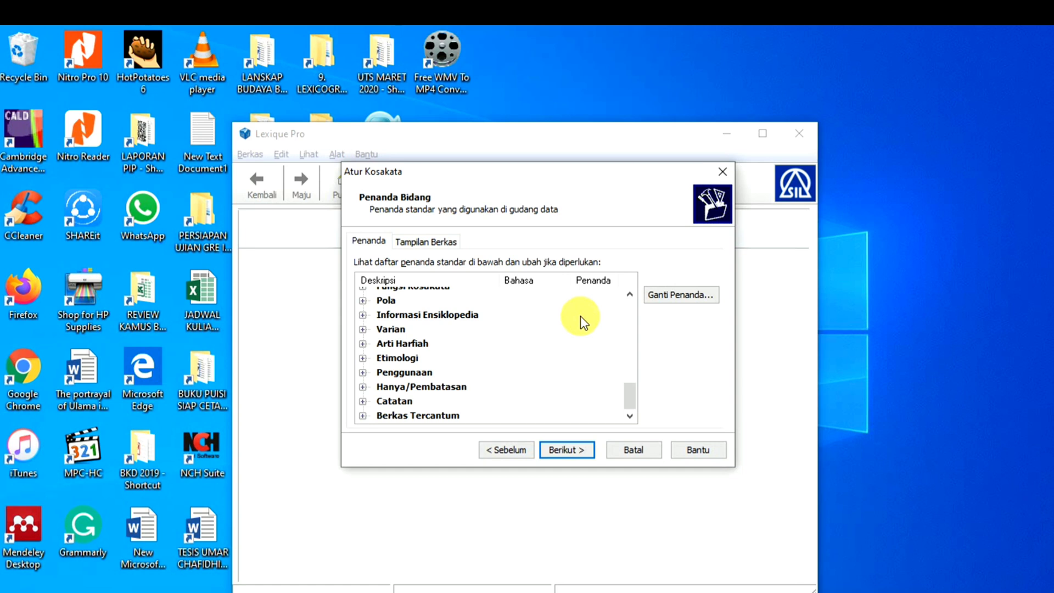
click(574, 444)
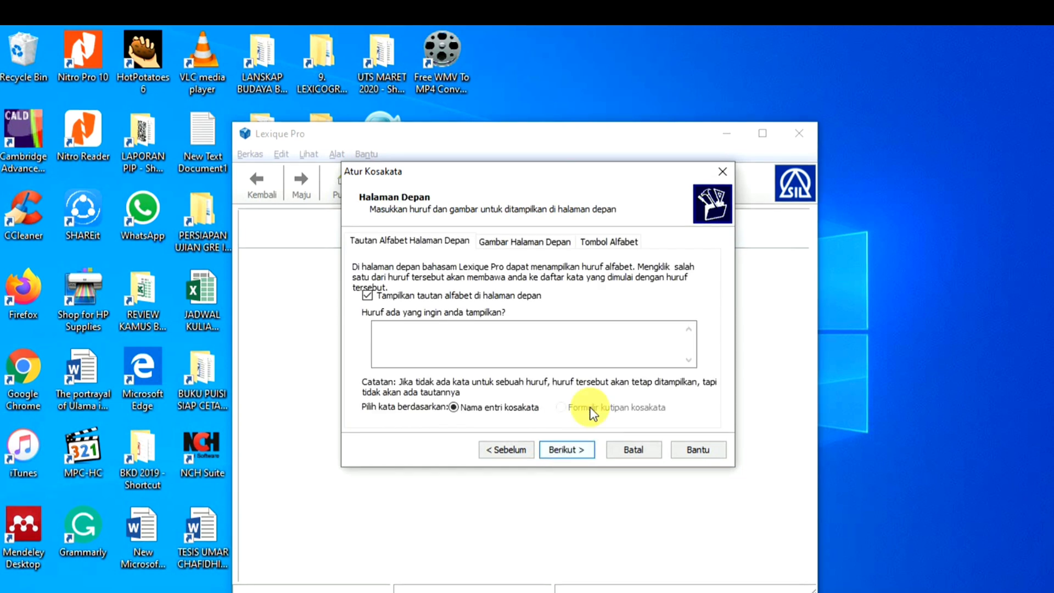
- Accept the alphabet-link, all-records and desktop-shortcut defaults, then open the Bahasa Inggris vocabulary
click(571, 451)
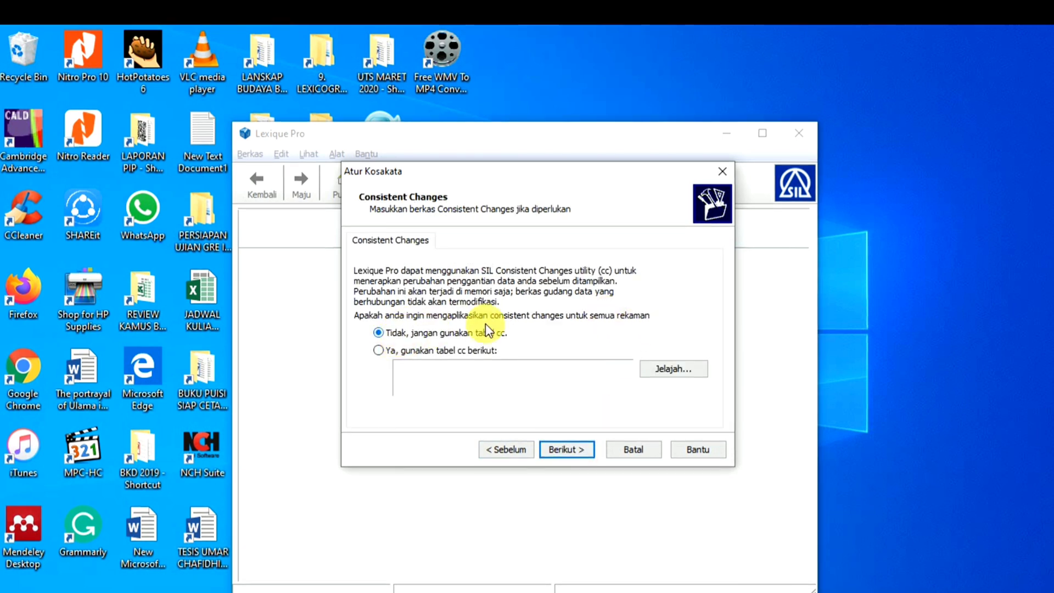
click(571, 452)
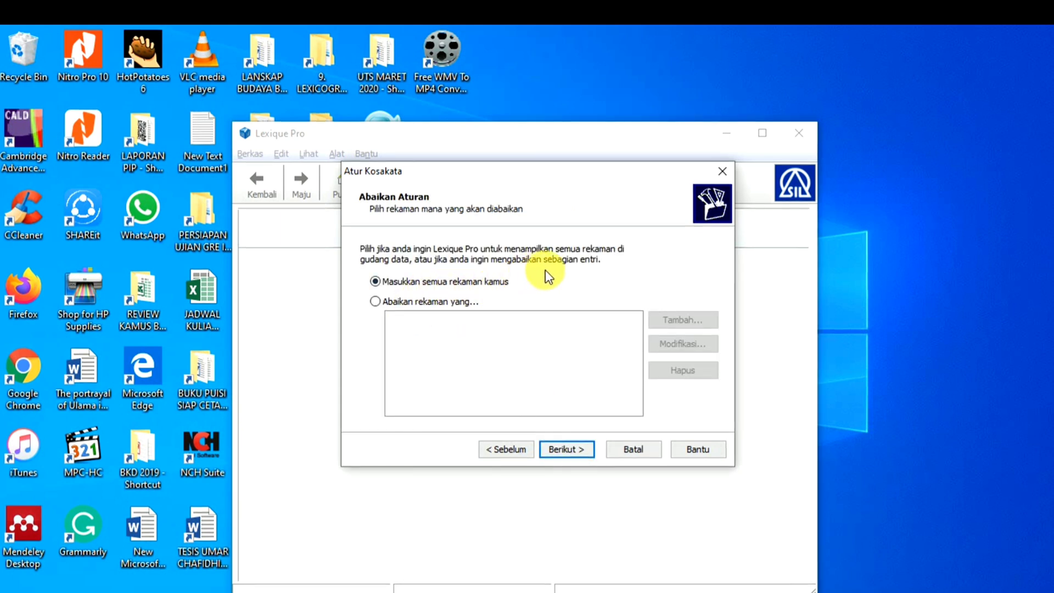
click(577, 447)
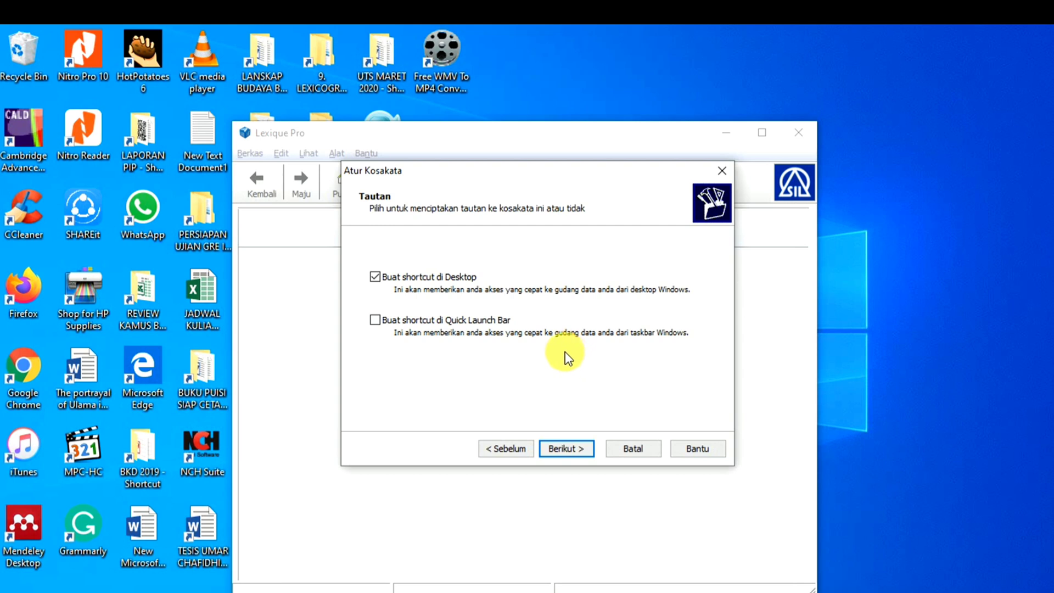
click(572, 450)
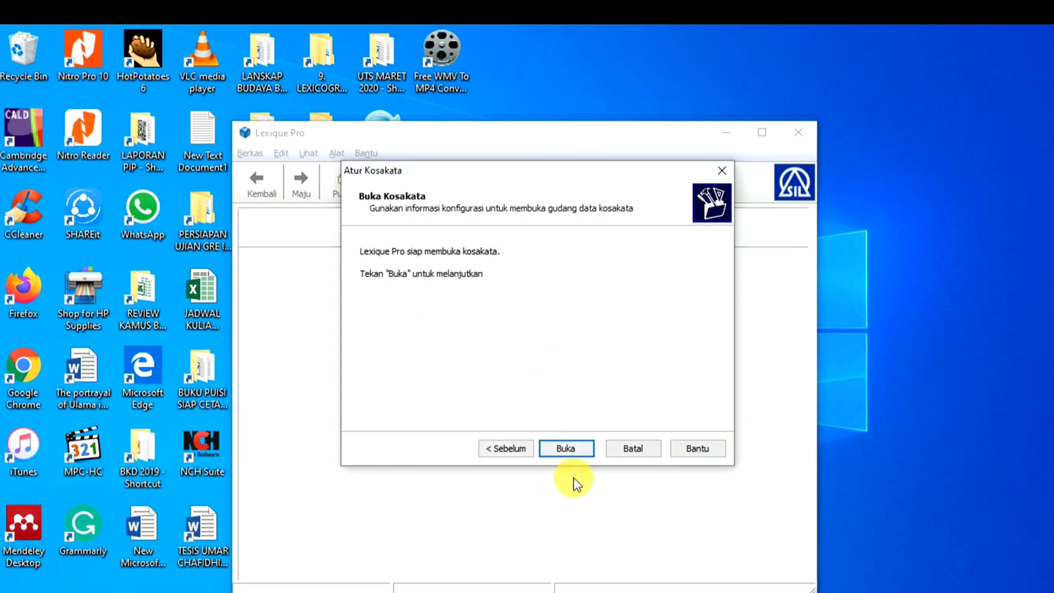
click(572, 450)
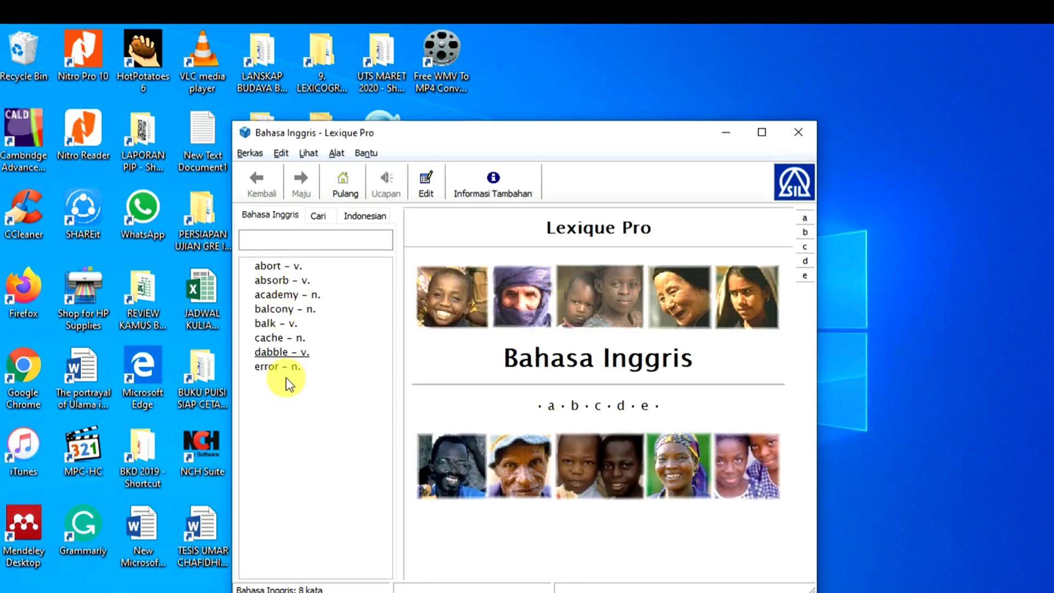
- Move the Lexique Pro window right and display the abort entry
drag(615, 137, 839, 114)
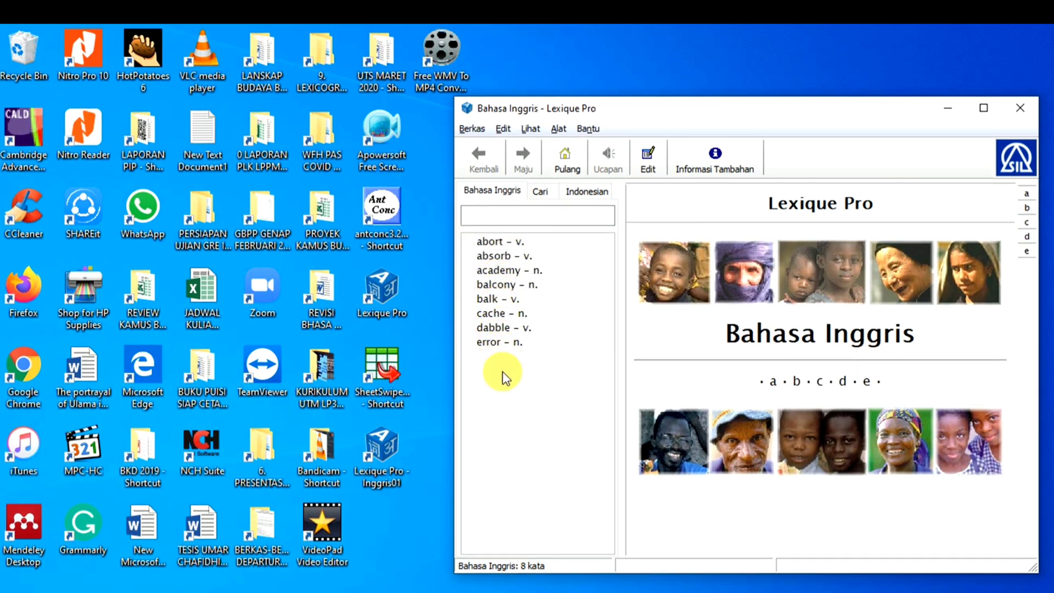
click(487, 242)
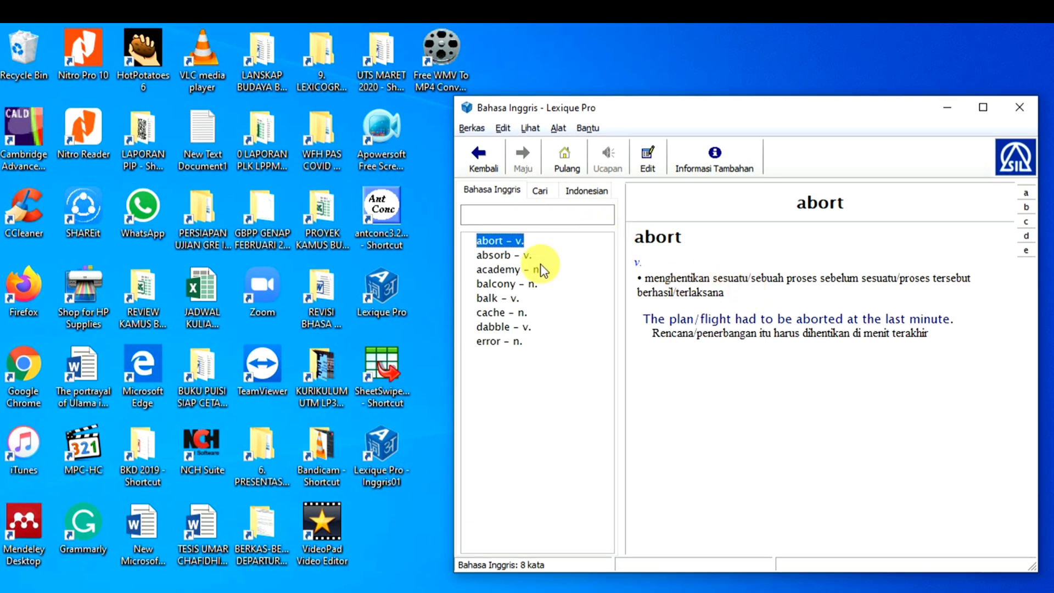
- On the Indonesian index, view akademi, balkon, coba-coba and kesalahan twice, then return to Bahasa Inggris
click(577, 190)
click(503, 242)
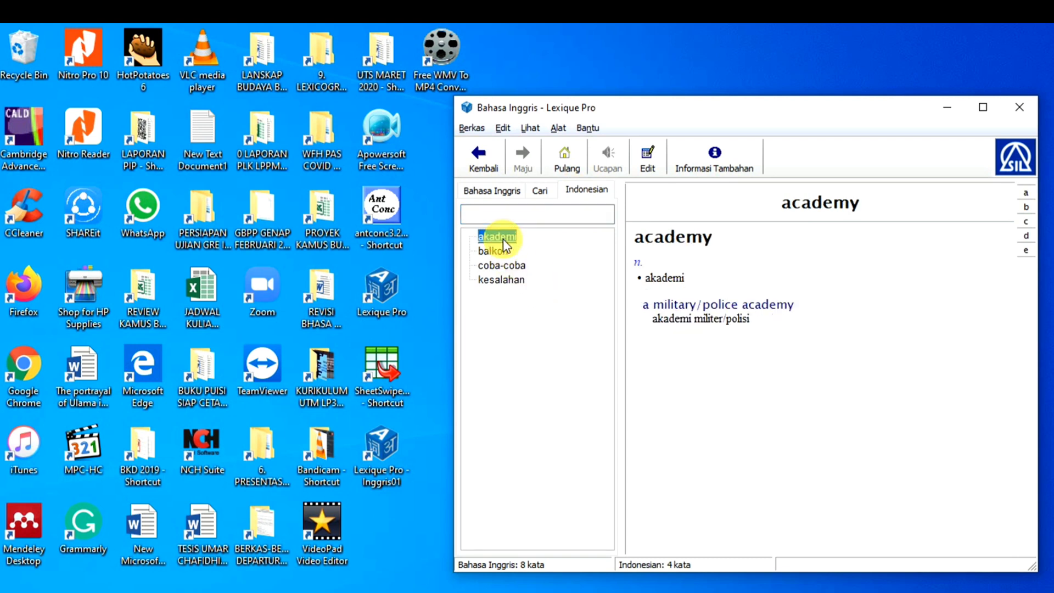
click(494, 251)
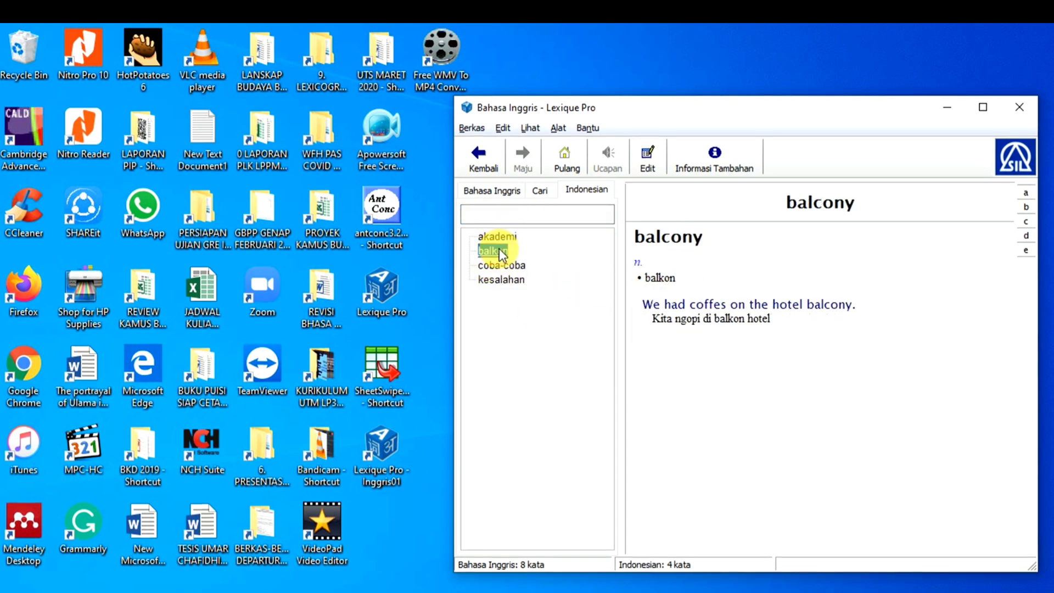
click(503, 266)
click(502, 280)
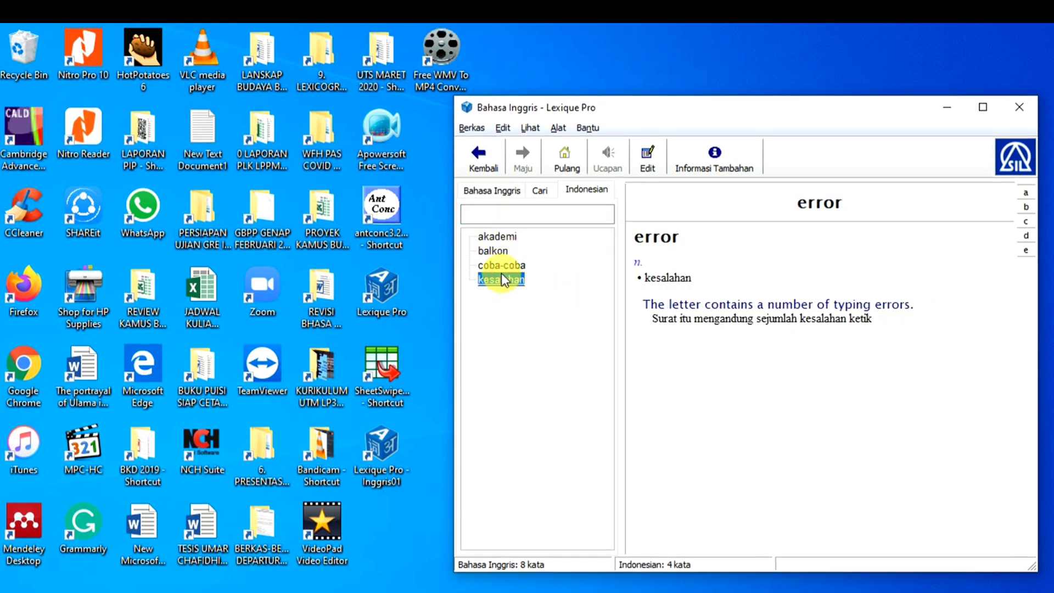
click(497, 236)
click(496, 250)
click(496, 265)
click(499, 279)
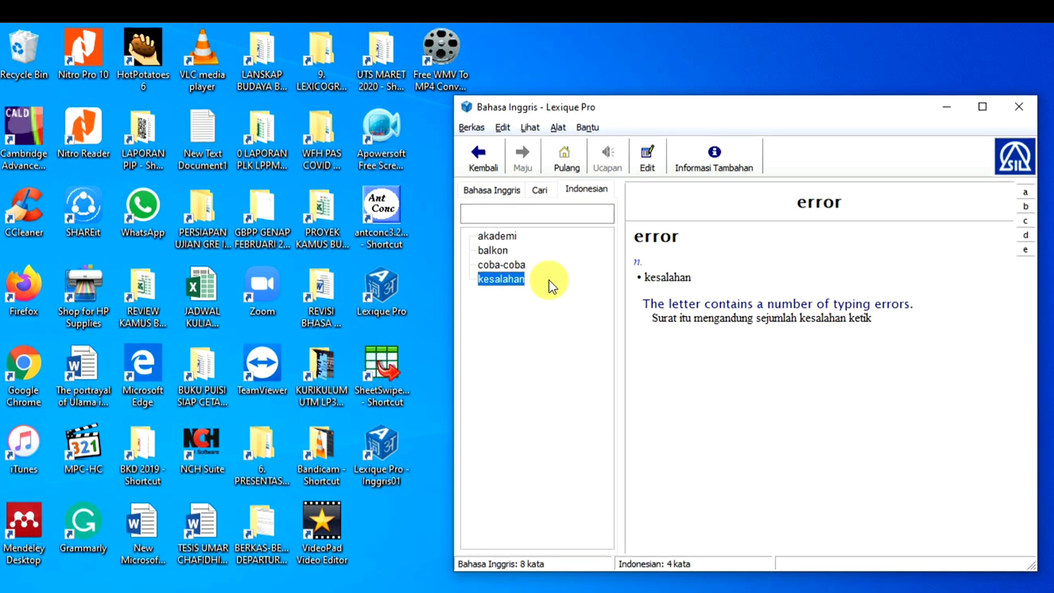
click(491, 190)
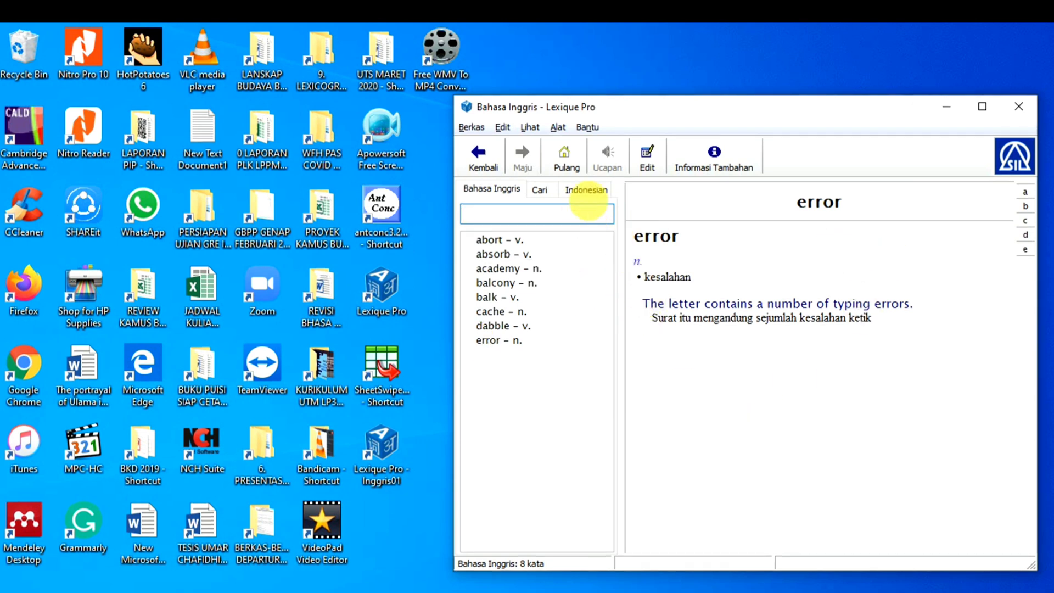
- Start Ekspor sebagai Dokumen as an alphabetic dictionary with all fields and no pictures
click(471, 127)
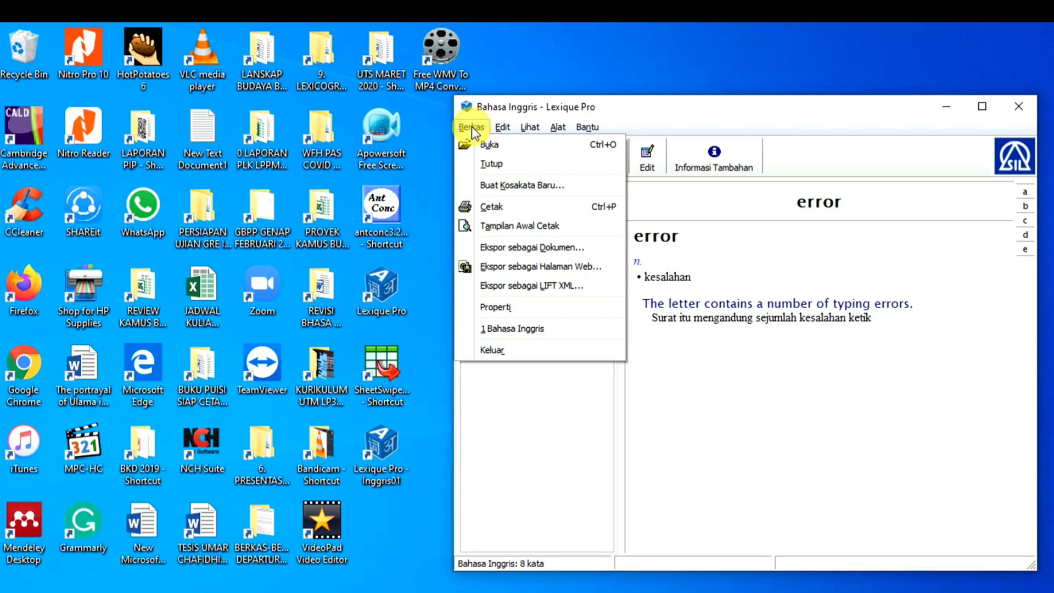
click(502, 247)
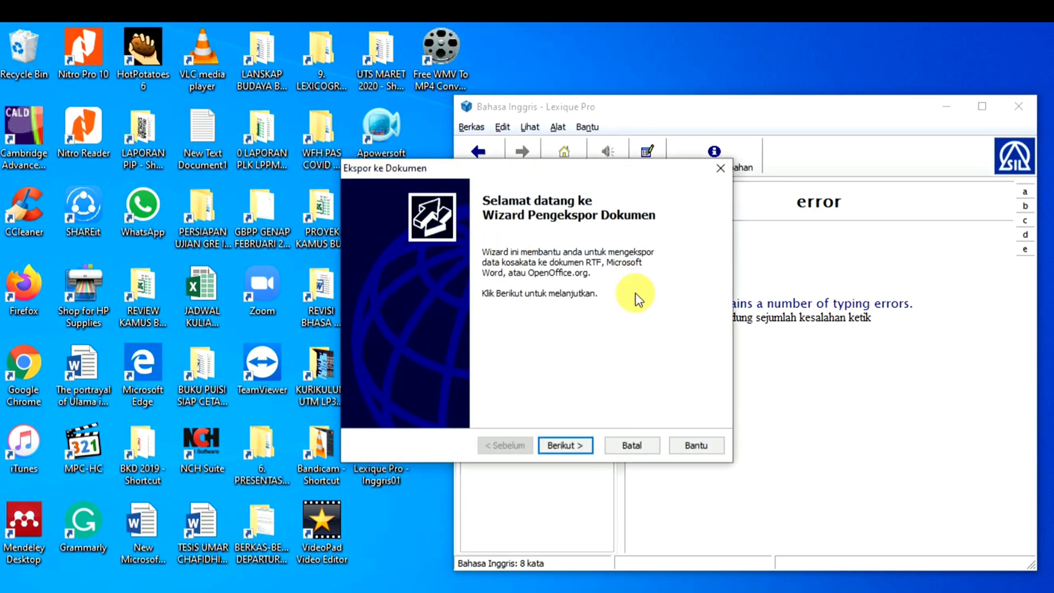
click(566, 447)
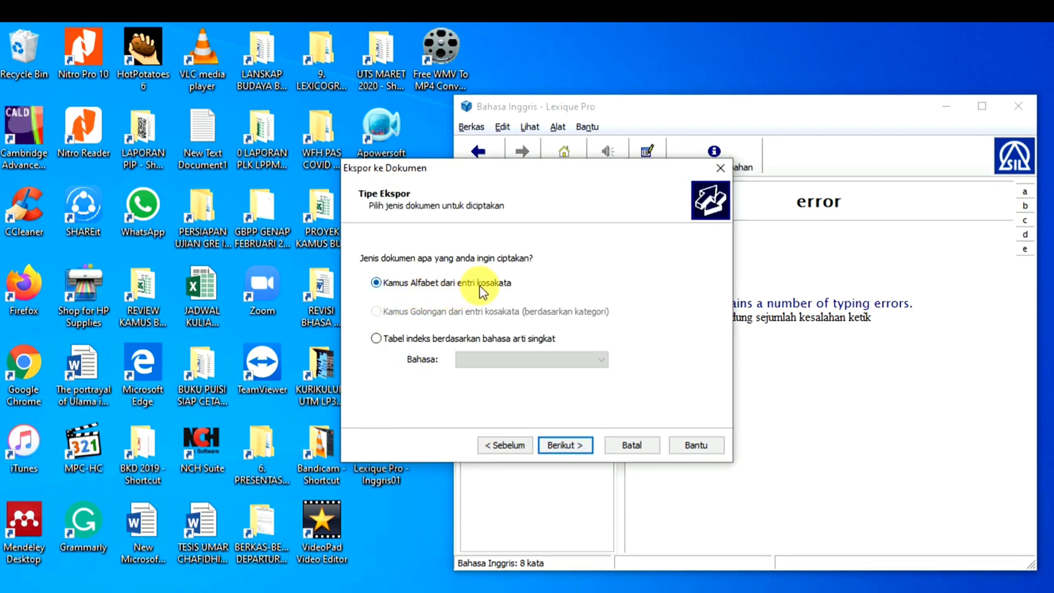
click(578, 447)
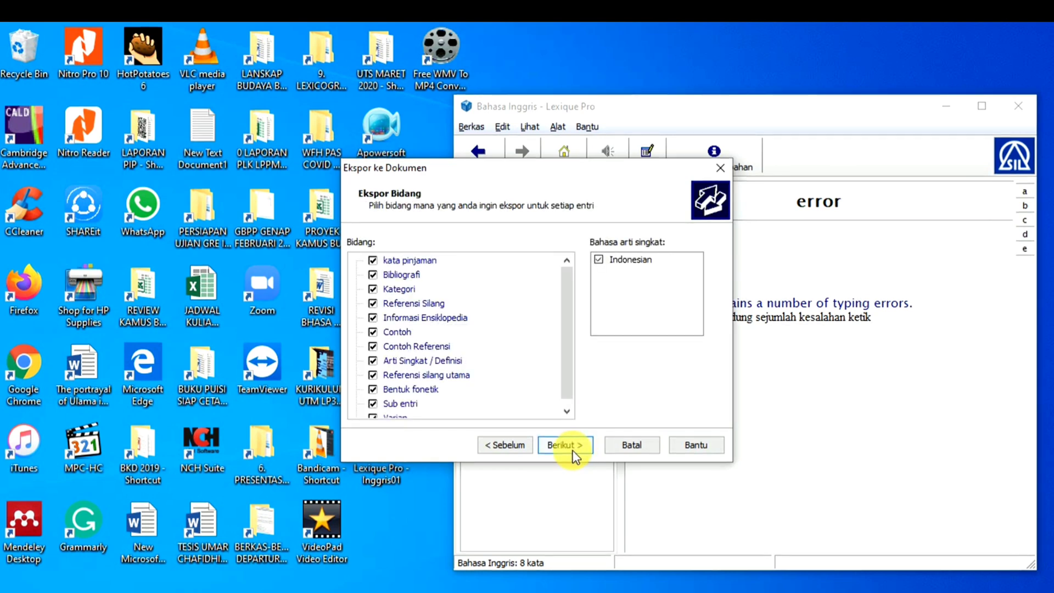
click(569, 450)
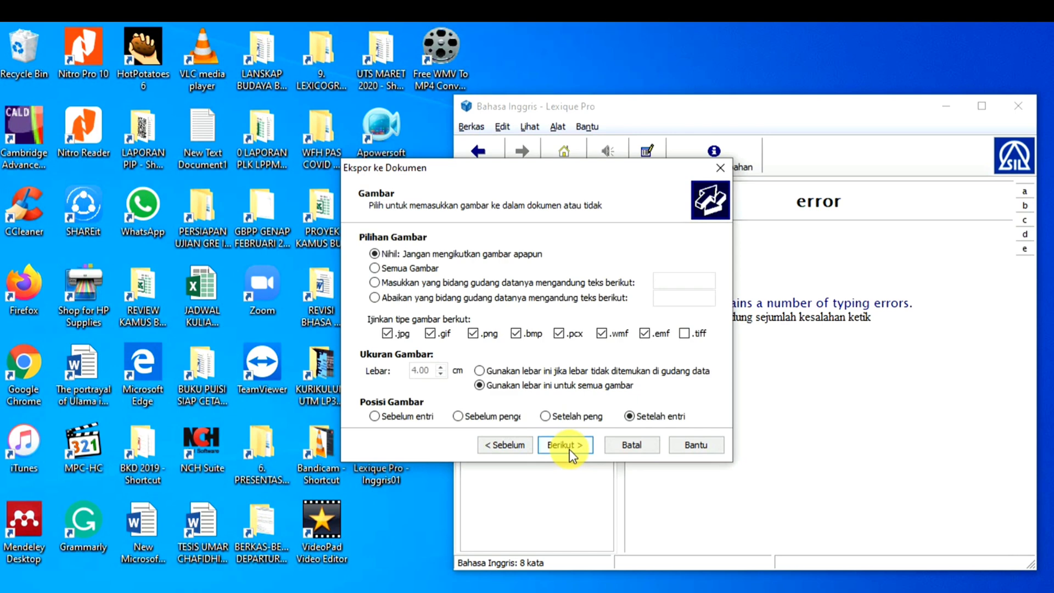
click(569, 449)
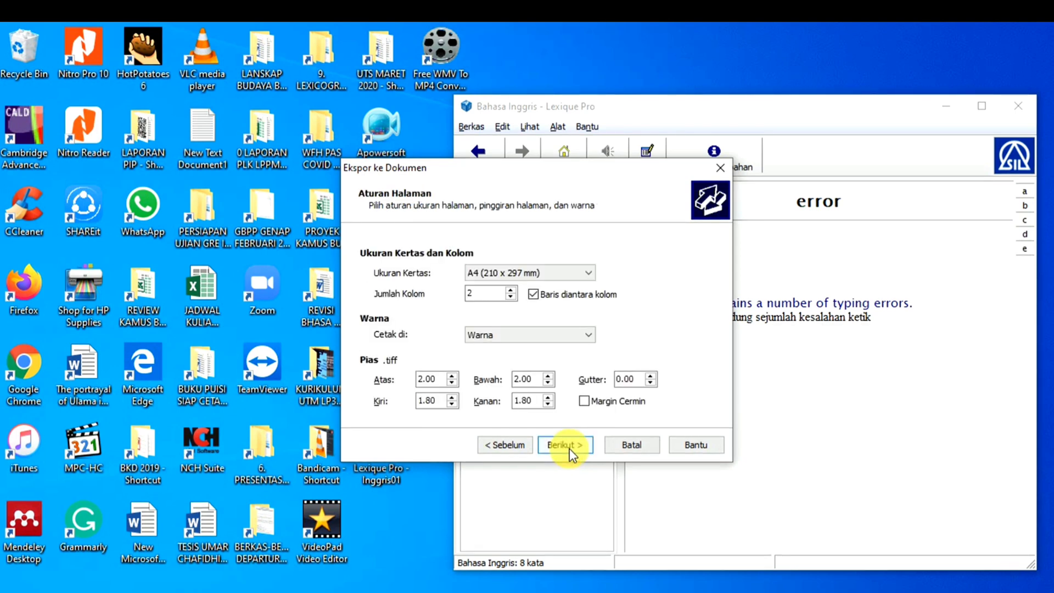
- Keep A4 two-column layout, export to Bahasa Inggris Kosakata.rtf, and open the file
click(569, 446)
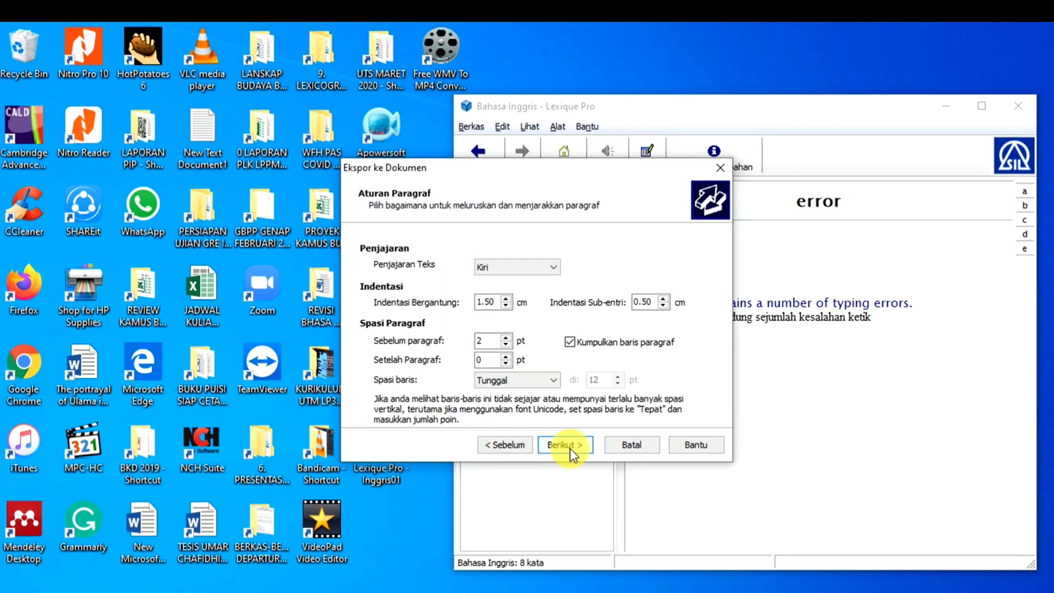
click(568, 446)
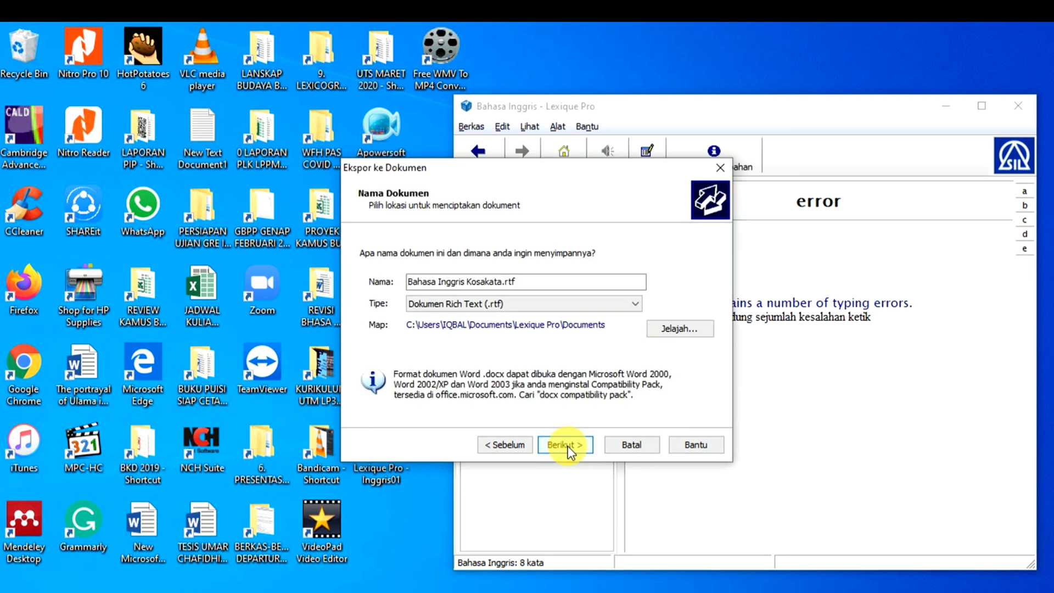
click(564, 448)
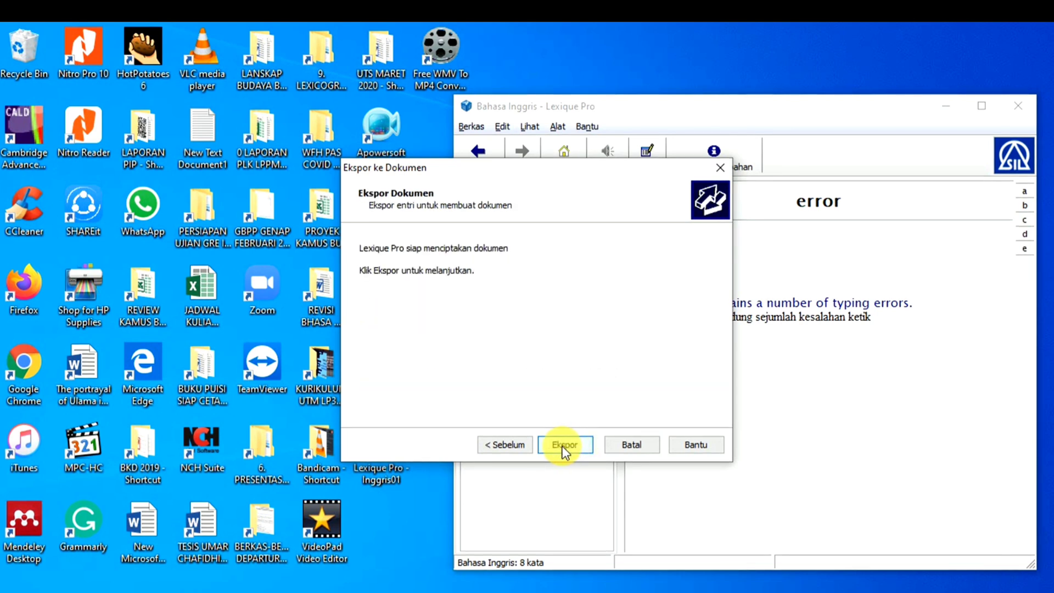
click(565, 446)
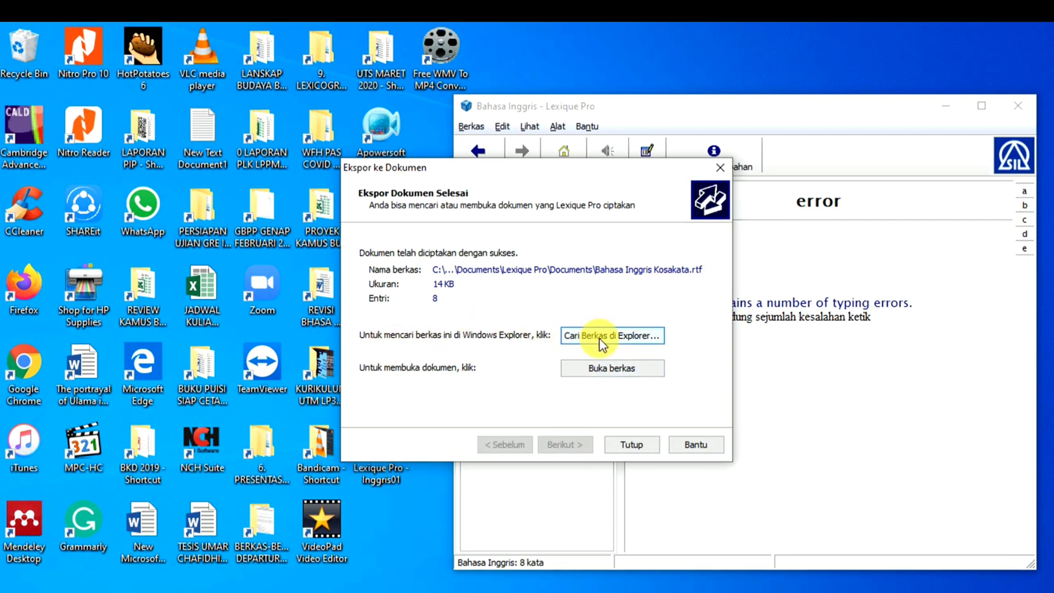
click(618, 371)
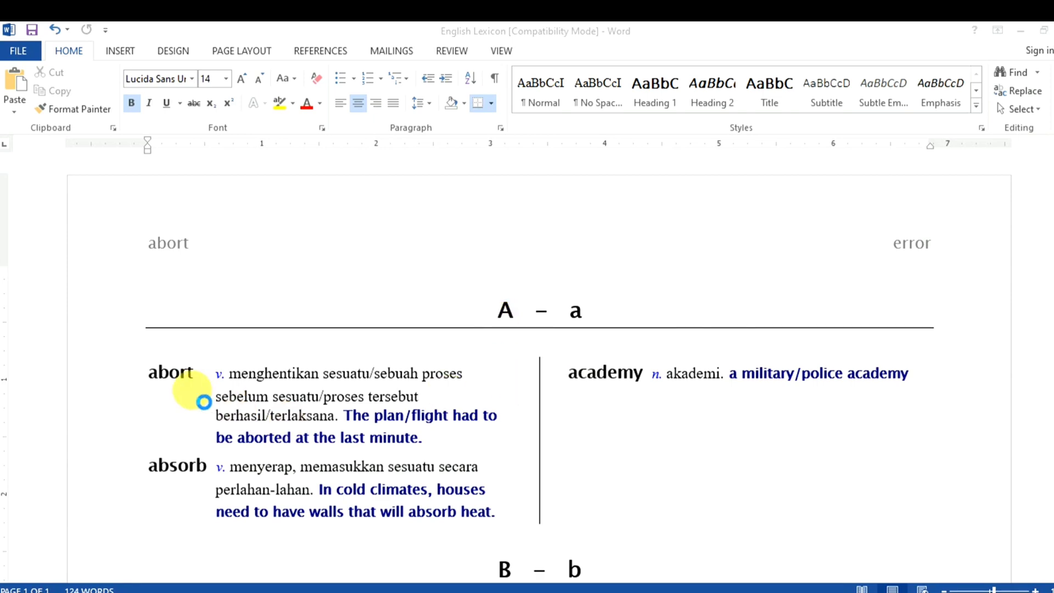
- Scroll through the eight dictionary entries, abort to error, under headings A–a to E–e, and back
scroll(191, 405, down, 2)
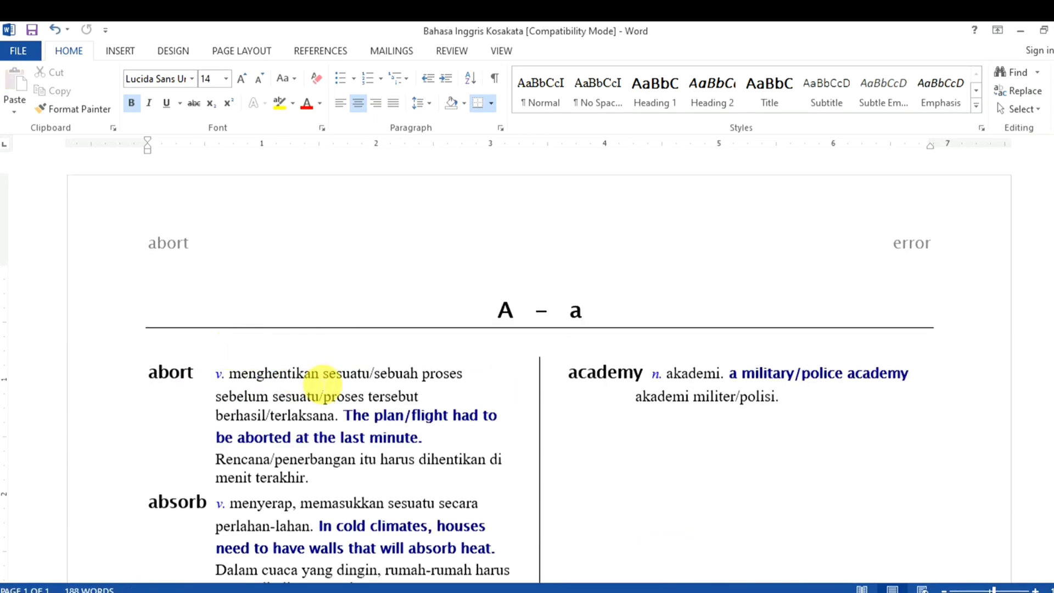
scroll(322, 382, down, 3)
scroll(321, 381, up, 3)
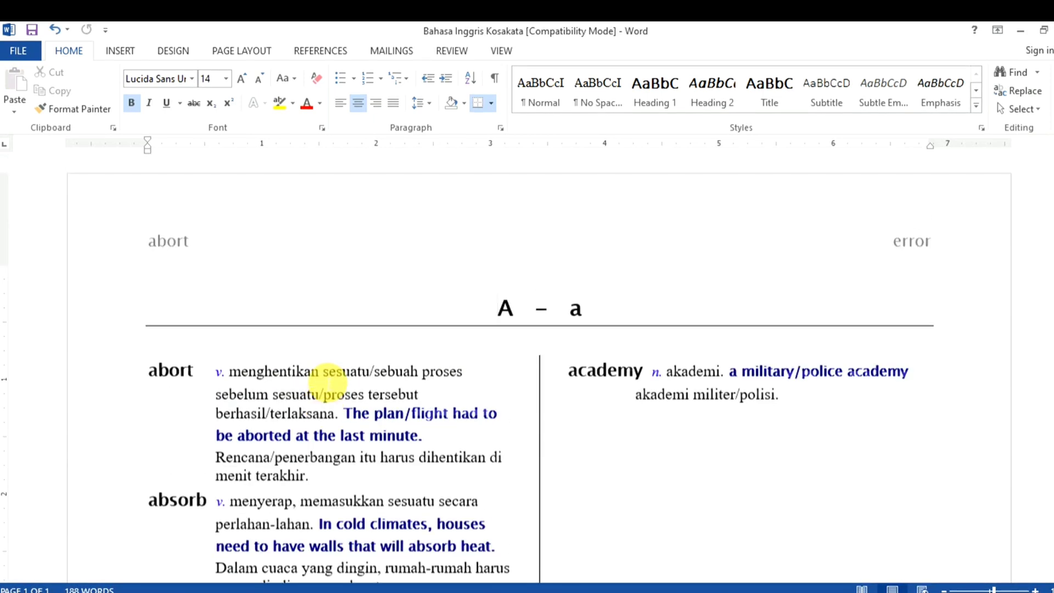
scroll(657, 383, down, 15)
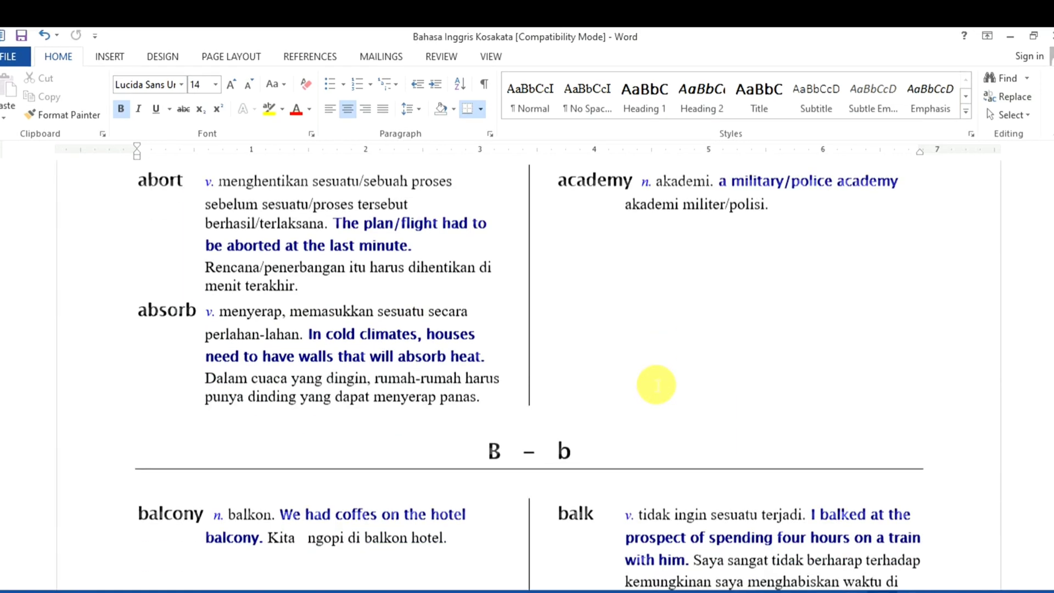
scroll(650, 379, up, 15)
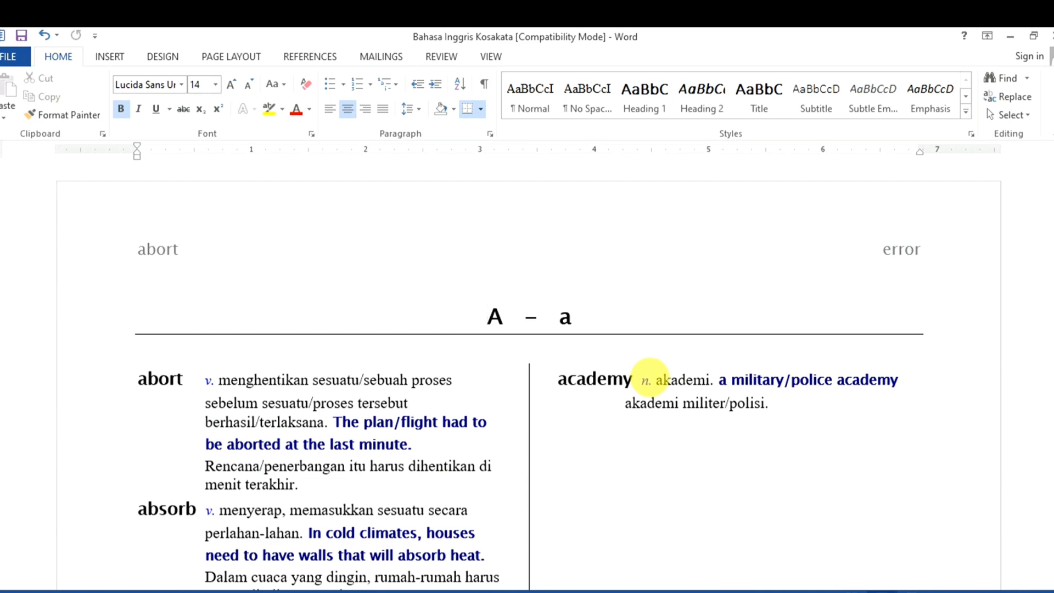
scroll(650, 378, down, 12)
scroll(650, 378, down, 2)
scroll(650, 378, up, 15)
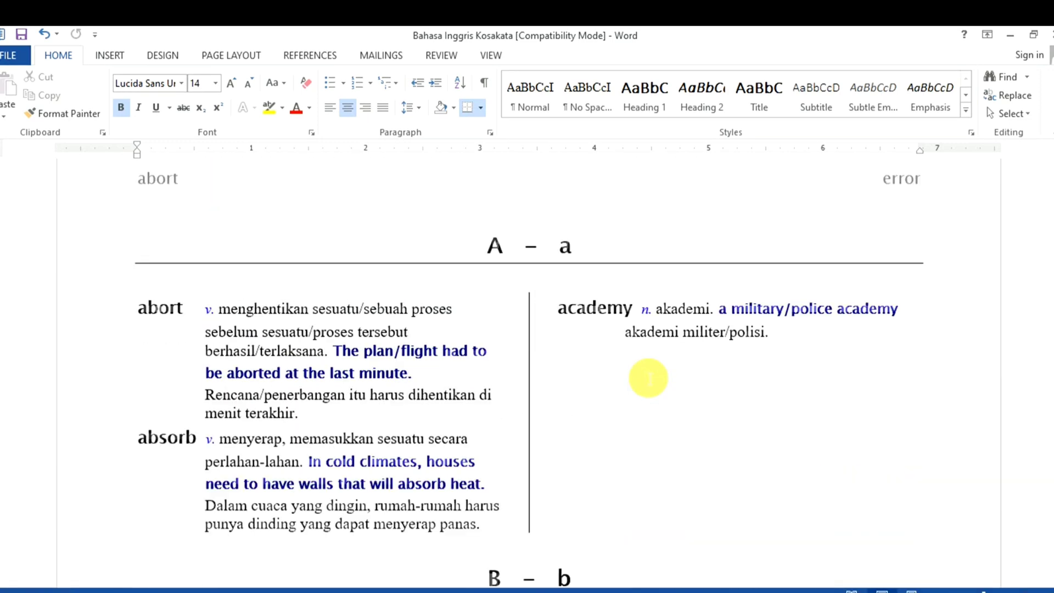
scroll(648, 378, up, 1)
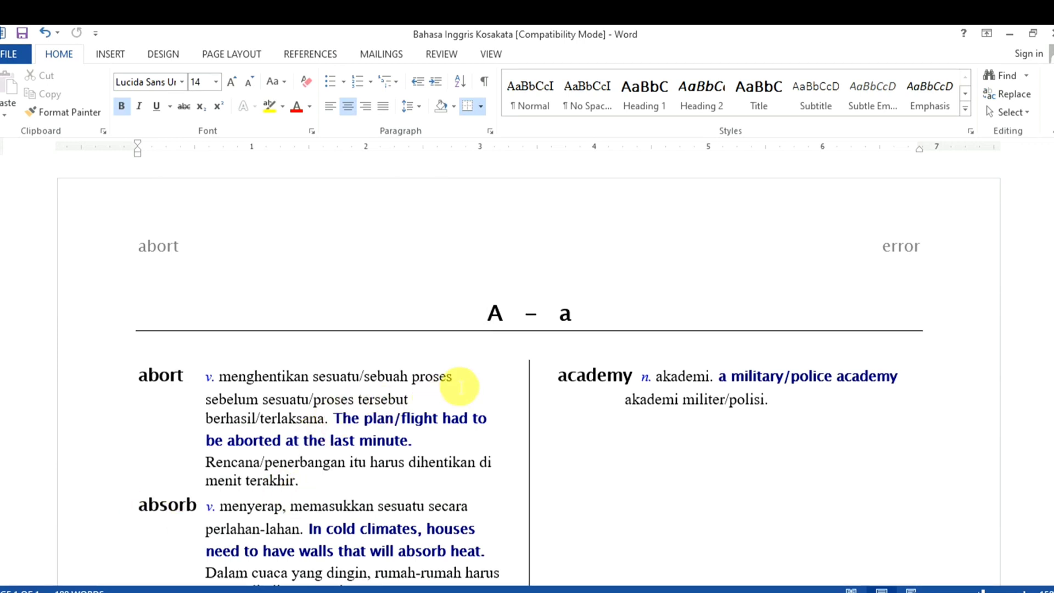
scroll(440, 403, down, 2)
scroll(438, 405, down, 5)
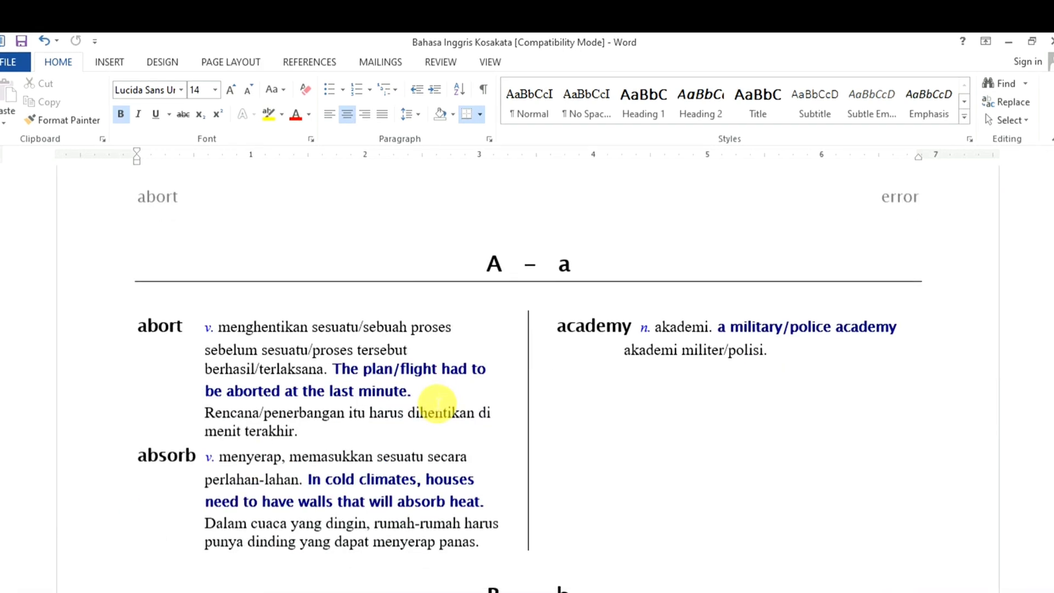
scroll(438, 404, up, 4)
scroll(437, 402, up, 1)
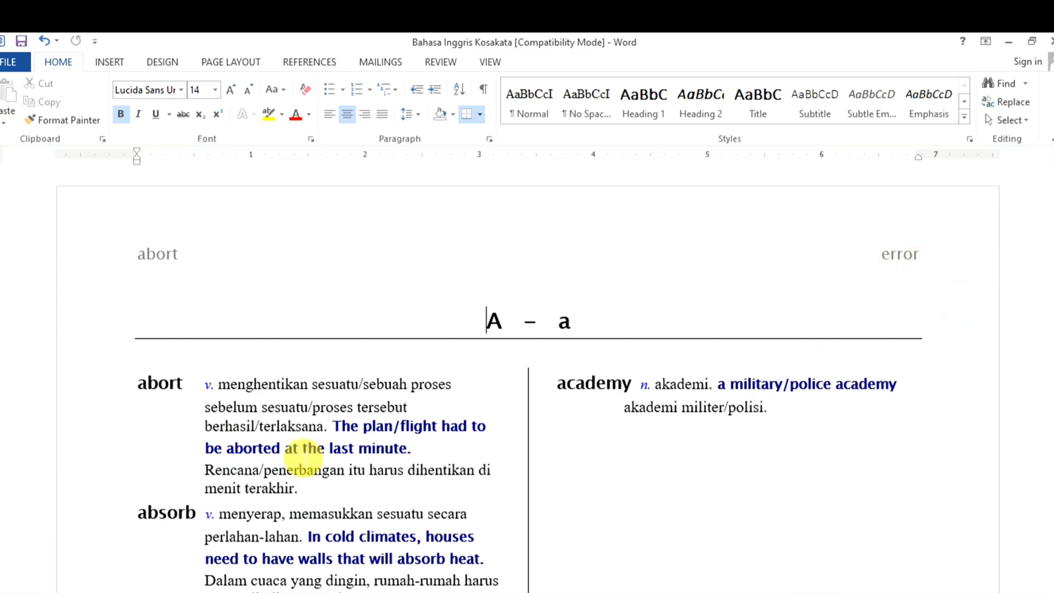
scroll(711, 353, down, 5)
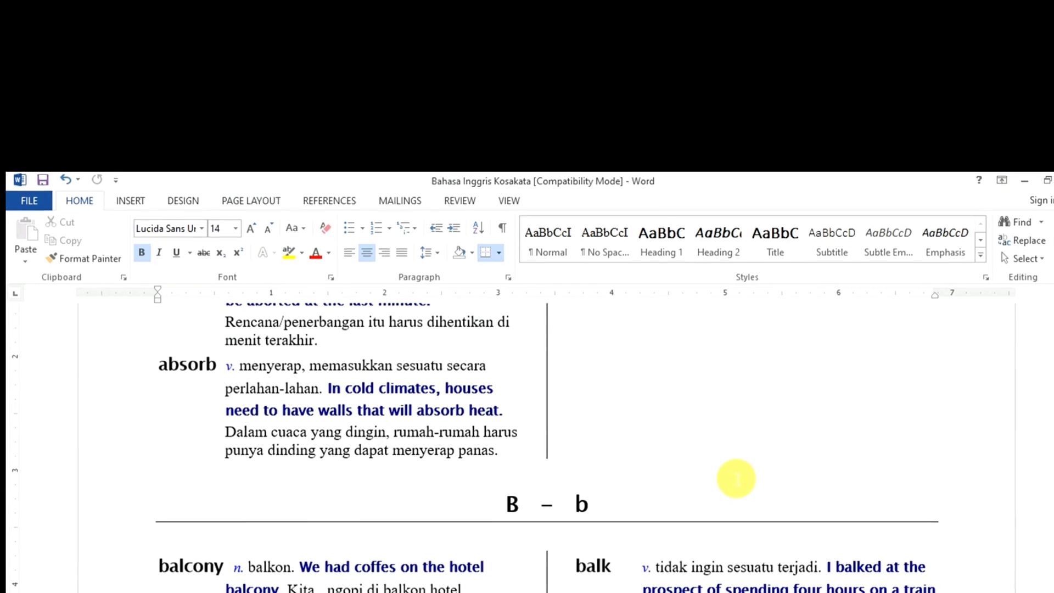